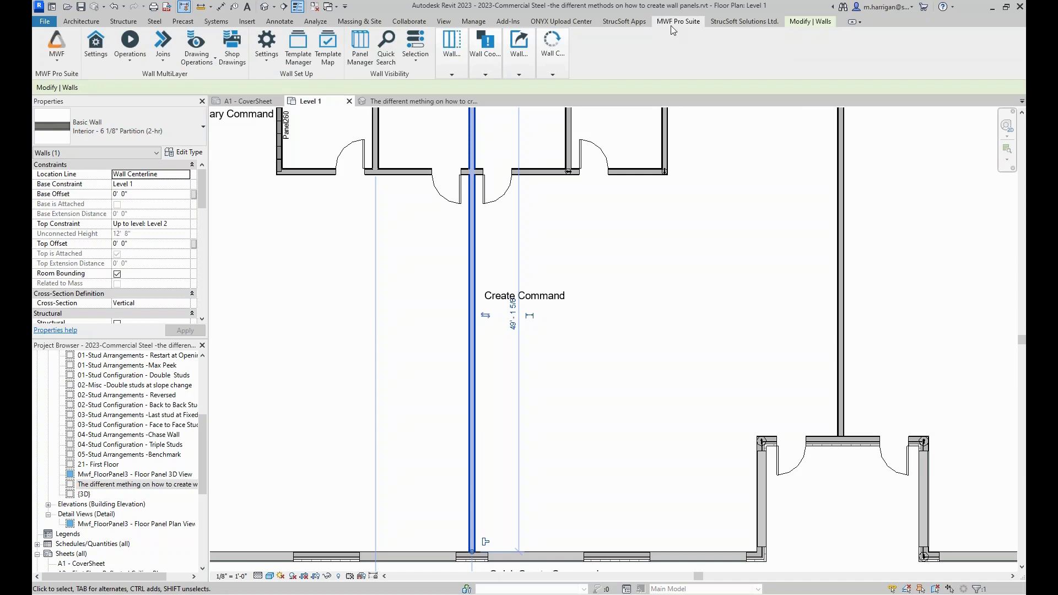
# Step: Detach the Wall Model command group from the ribbon so it floats above the Level 1 floor plan
pyautogui.click(444, 64)
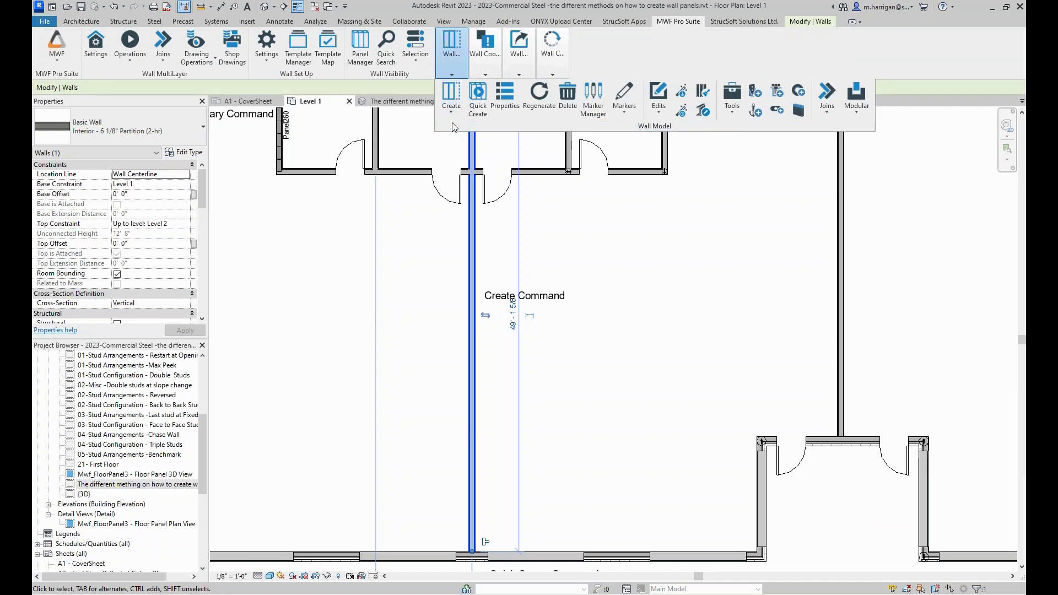
pyautogui.click(446, 61)
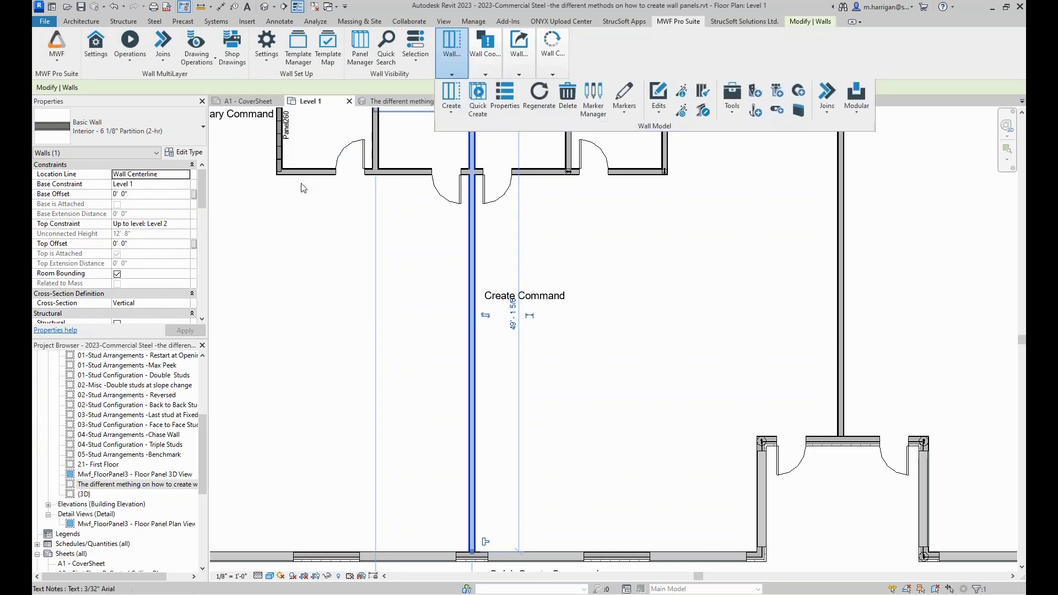
pyautogui.click(449, 63)
pyautogui.moveTo(447, 67); pyautogui.dragTo(249, 142)
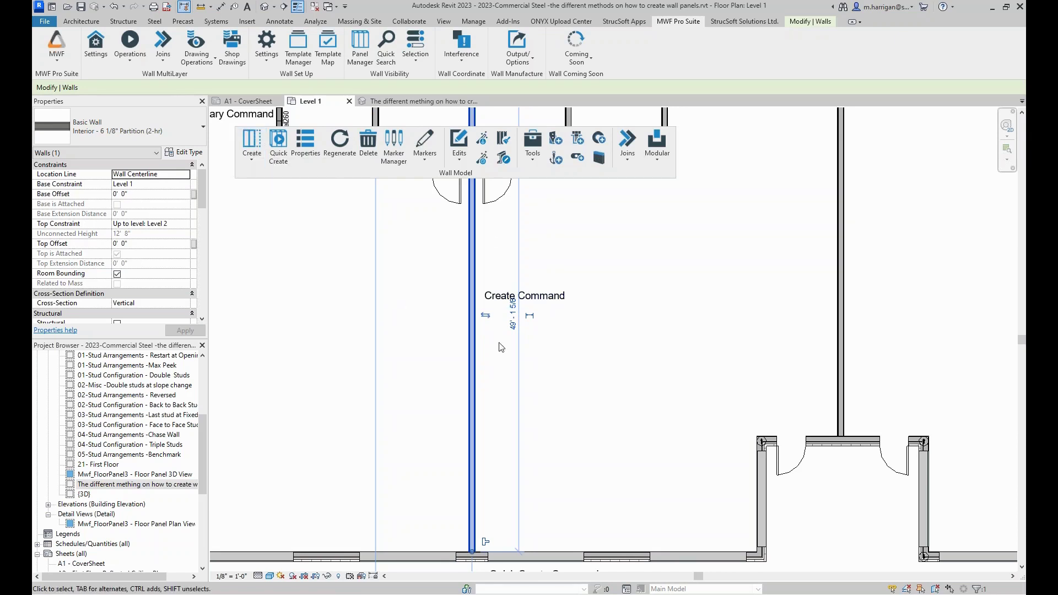
# Step: Start Create for the selected interior partition wall and make the Default folder's Light Gauge template active
pyautogui.click(246, 144)
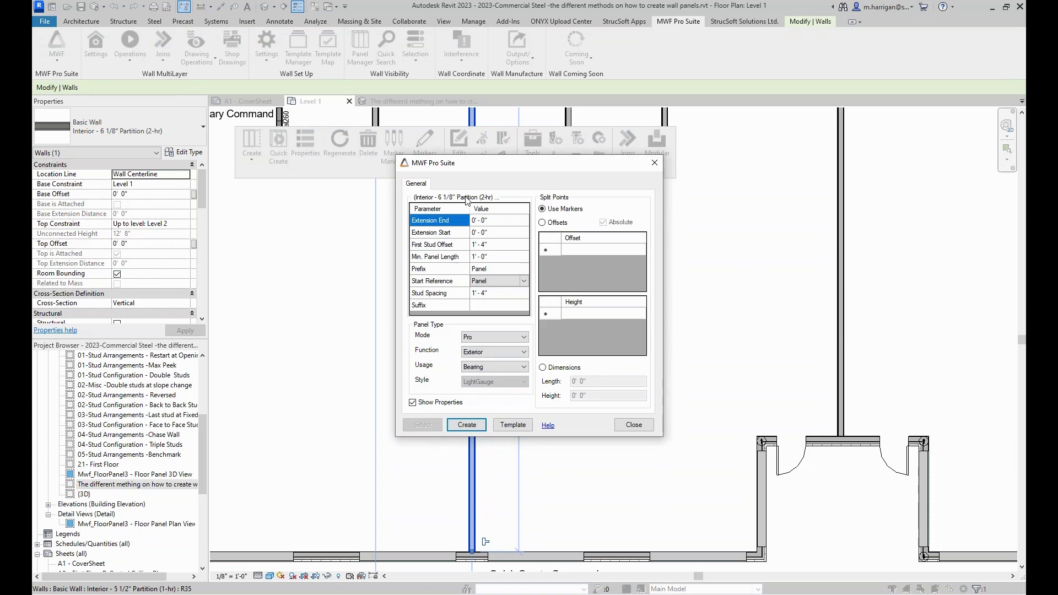
pyautogui.moveTo(483, 175); pyautogui.dragTo(278, 145)
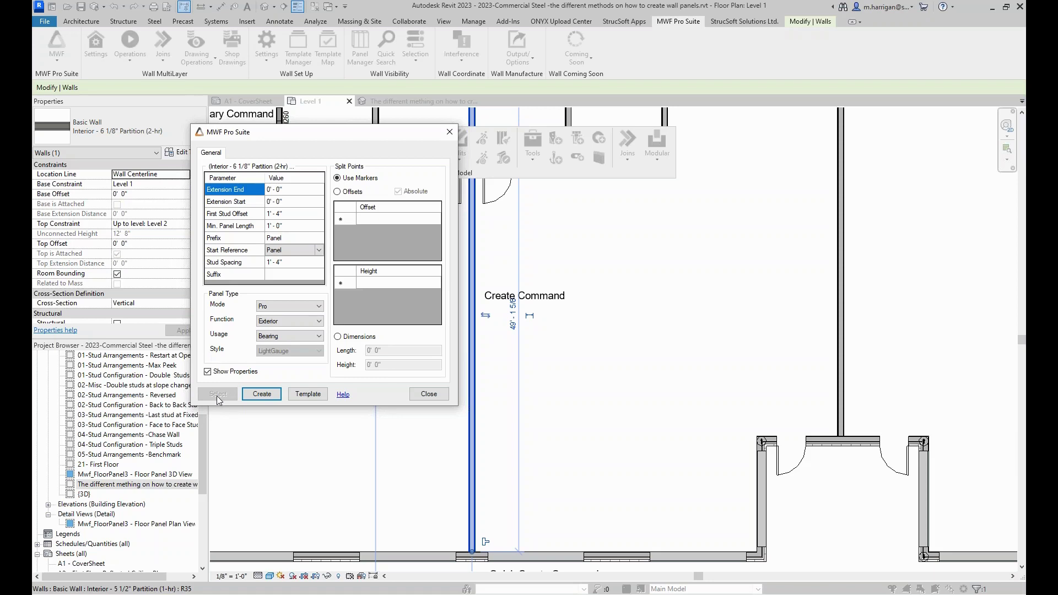
pyautogui.click(307, 394)
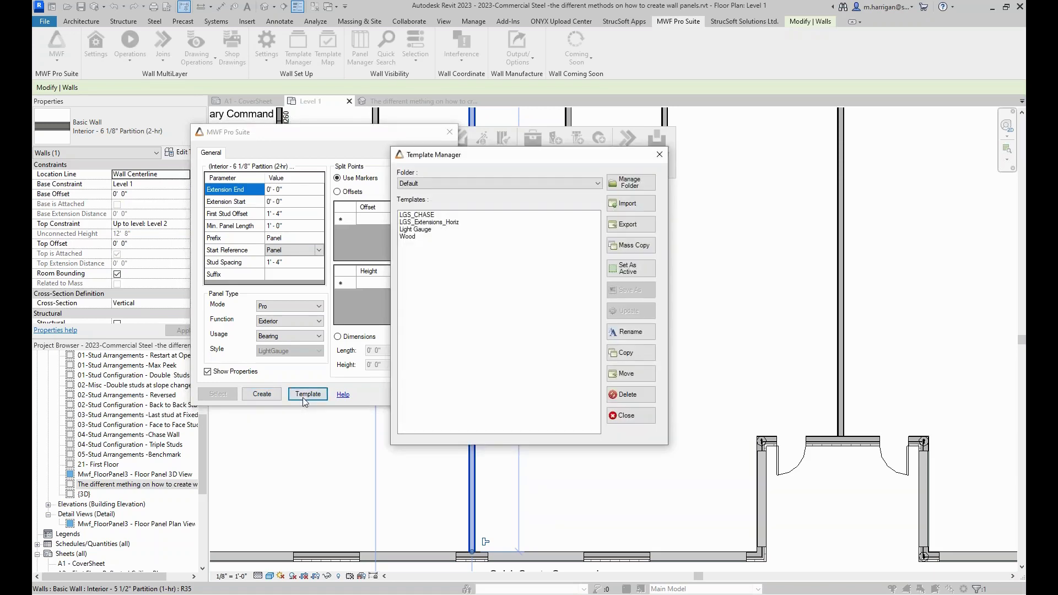
pyautogui.click(475, 183)
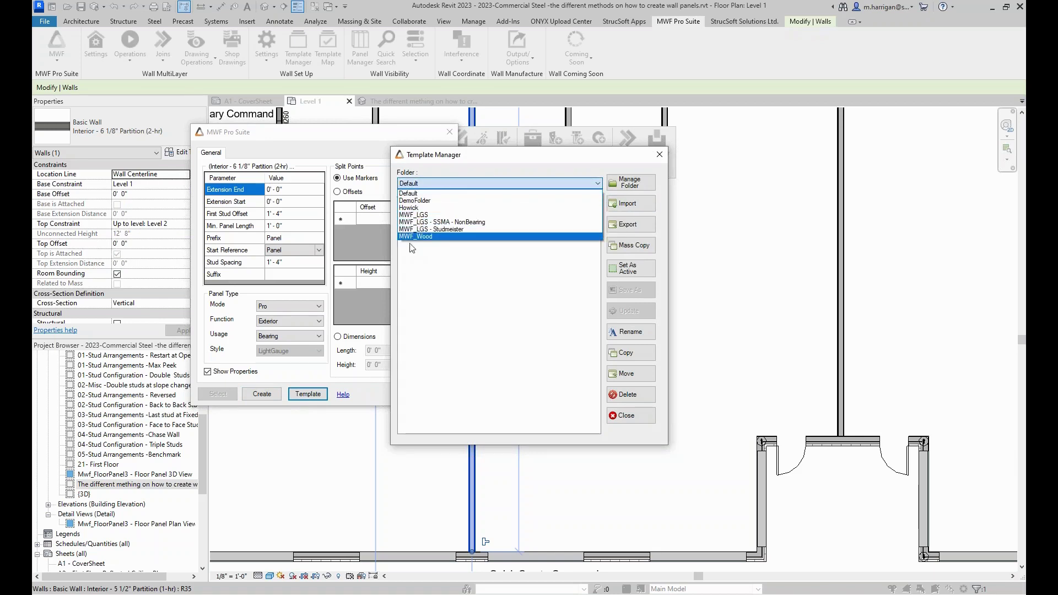
pyautogui.click(424, 279)
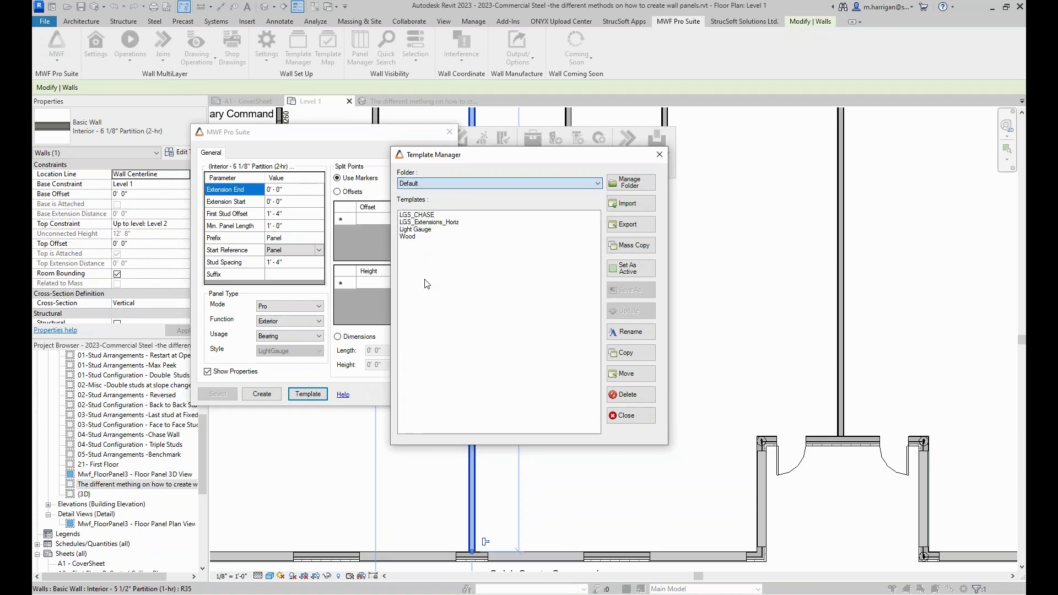
pyautogui.click(415, 184)
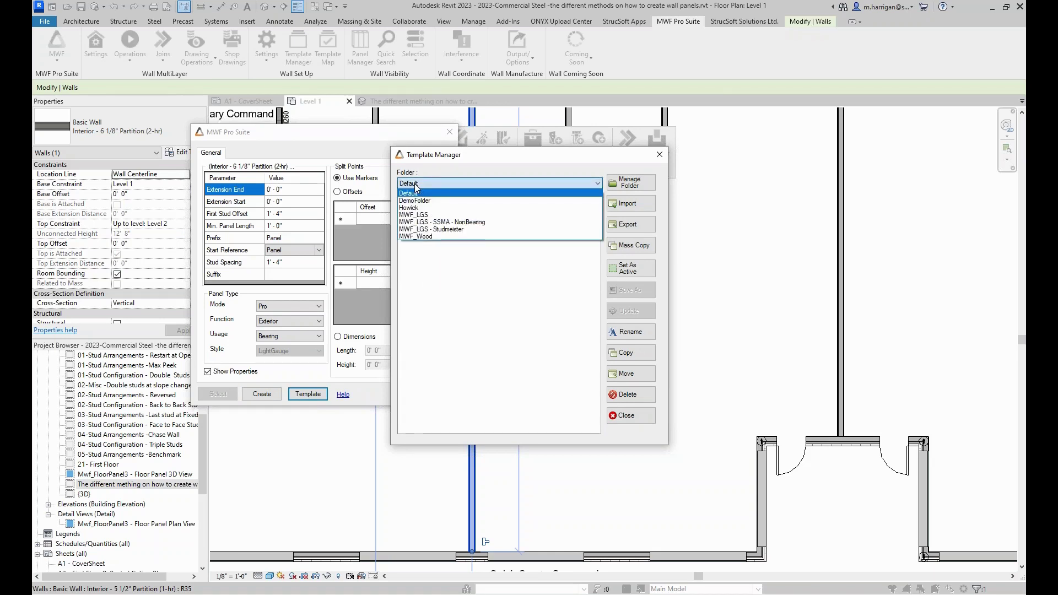
pyautogui.click(423, 193)
pyautogui.click(406, 230)
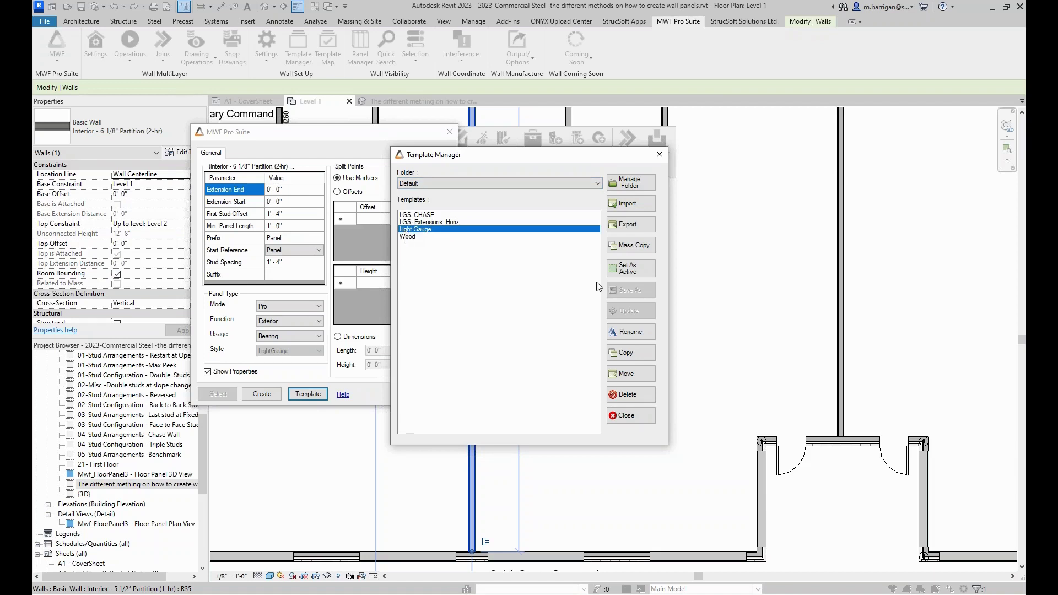
pyautogui.click(626, 275)
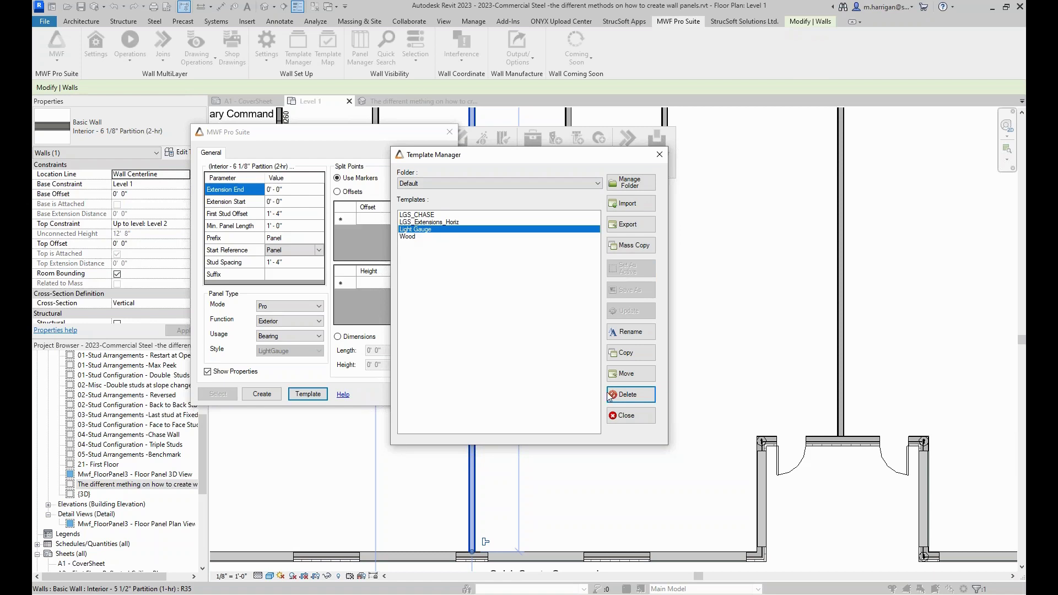
pyautogui.click(628, 415)
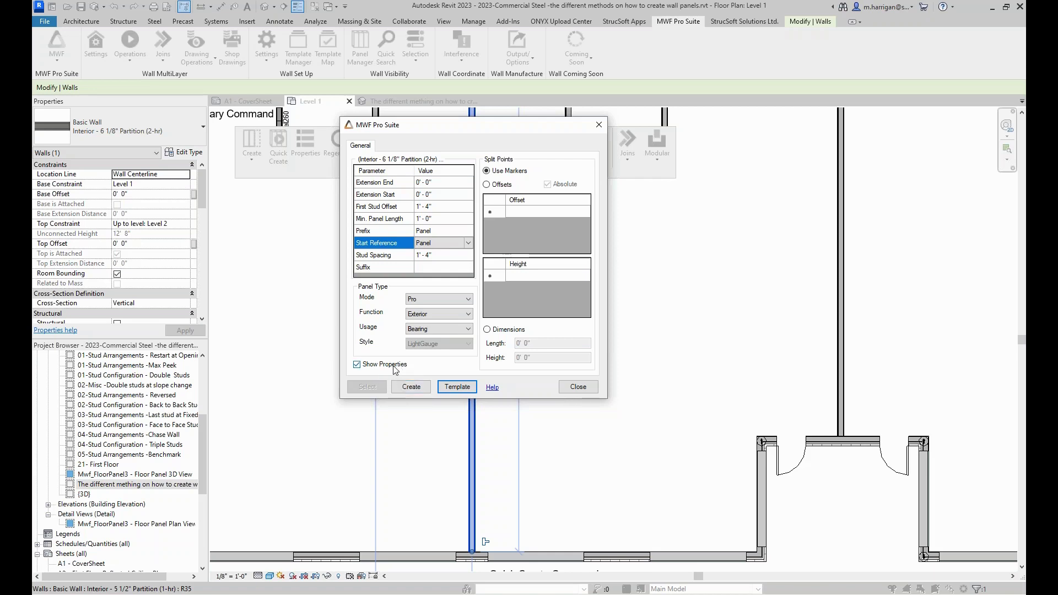
# Step: Create the framed panel on the selected interior partition with marker split points, review its general properties and accept them
pyautogui.click(414, 387)
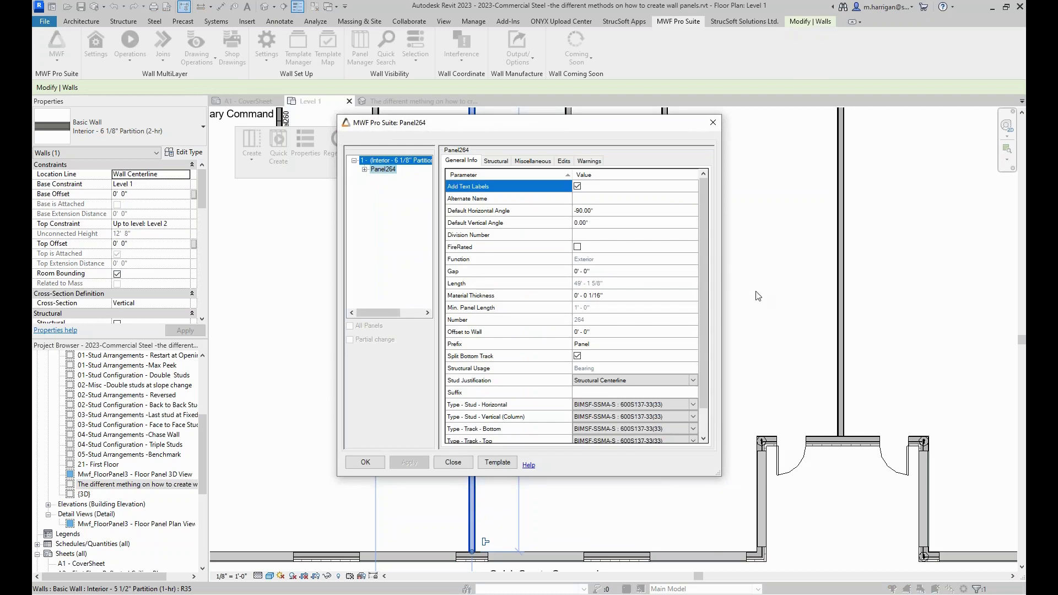
pyautogui.scroll(-1, 652, 298)
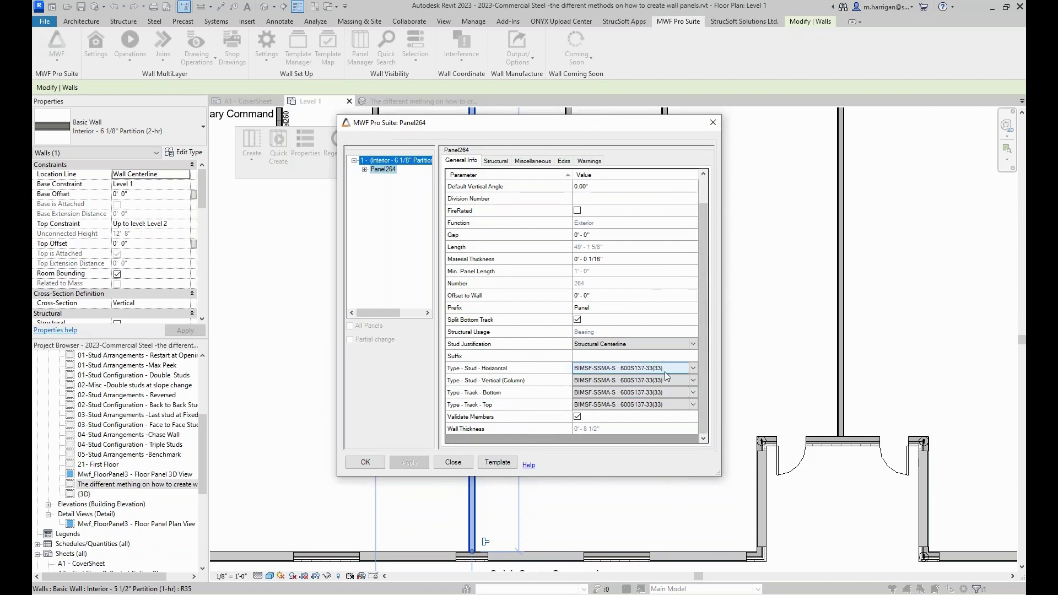
pyautogui.click(367, 464)
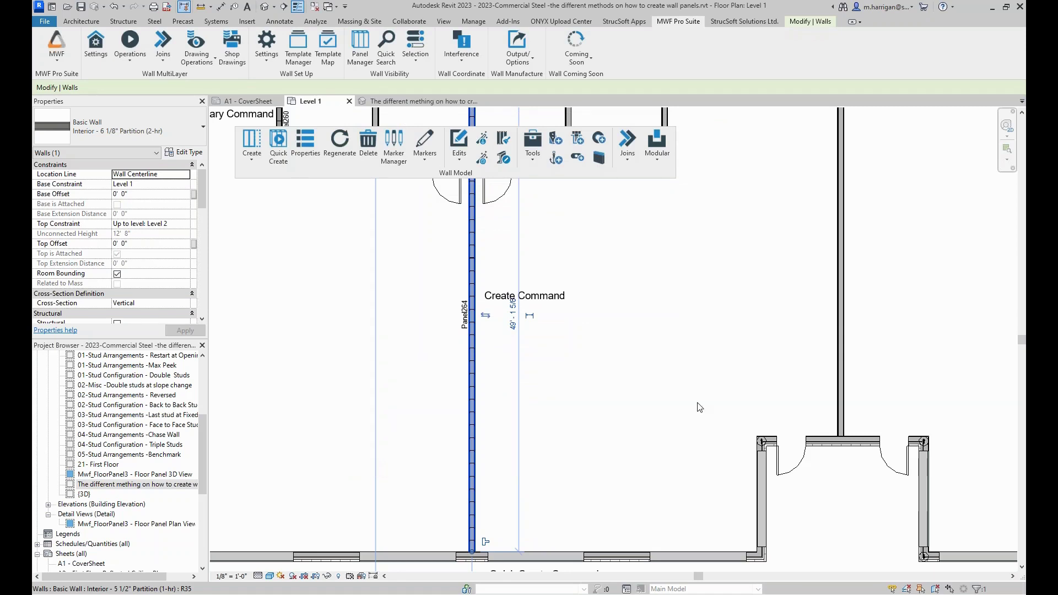
pyautogui.click(643, 378)
# Step: Examine the Webinar template map, checking the wall types and templates available for the Exterior - EIFS on Mtl. Stud entry
pyautogui.moveTo(597, 350); pyautogui.dragTo(609, 311, button='middle')
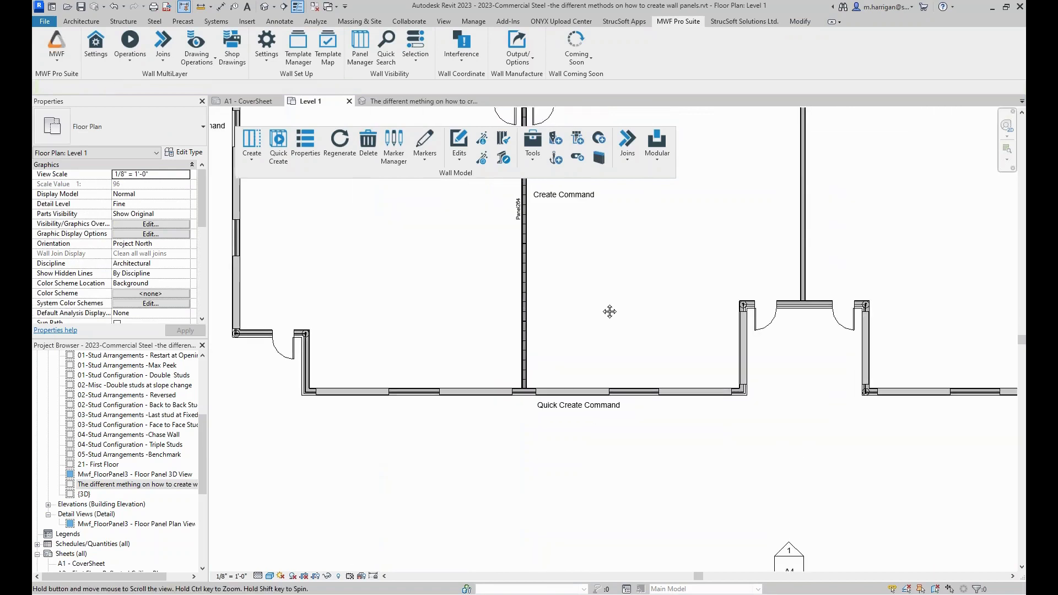
pyautogui.scroll(3, 496, 384)
pyautogui.moveTo(496, 395); pyautogui.dragTo(531, 396, button='middle')
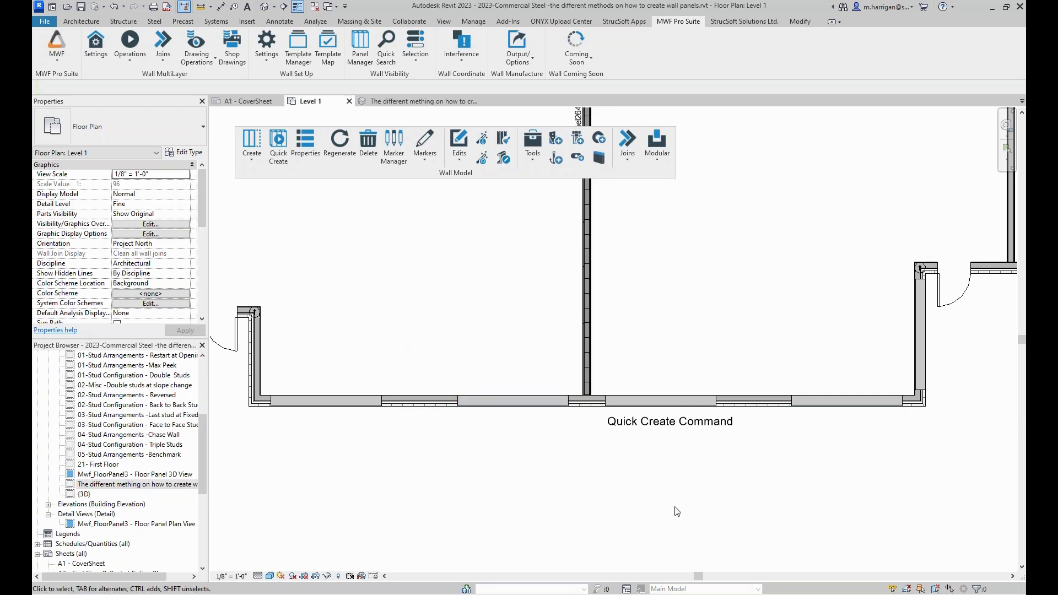
pyautogui.click(331, 61)
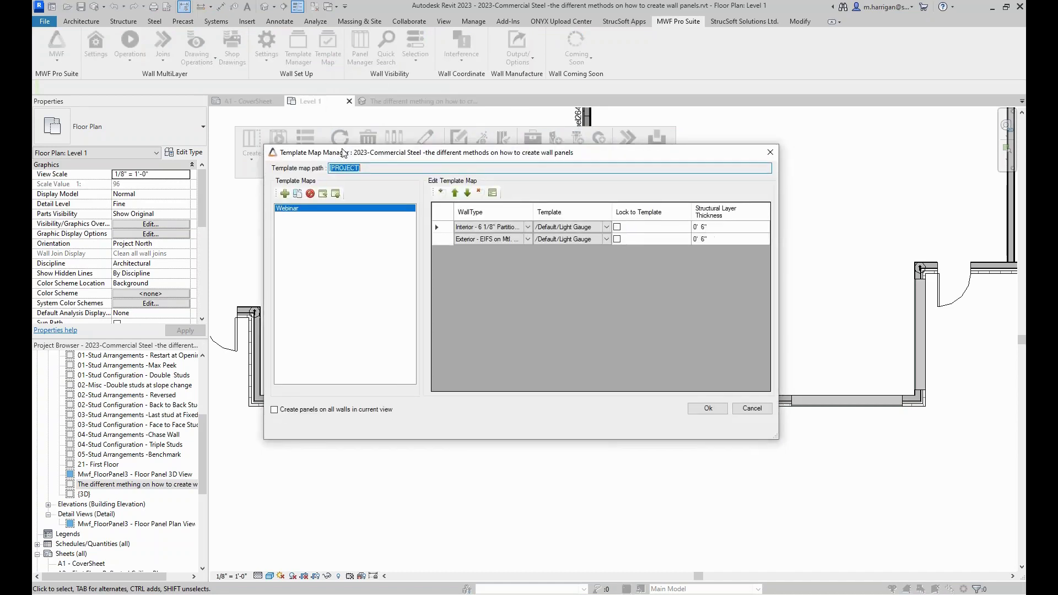
pyautogui.moveTo(343, 152); pyautogui.dragTo(303, 126)
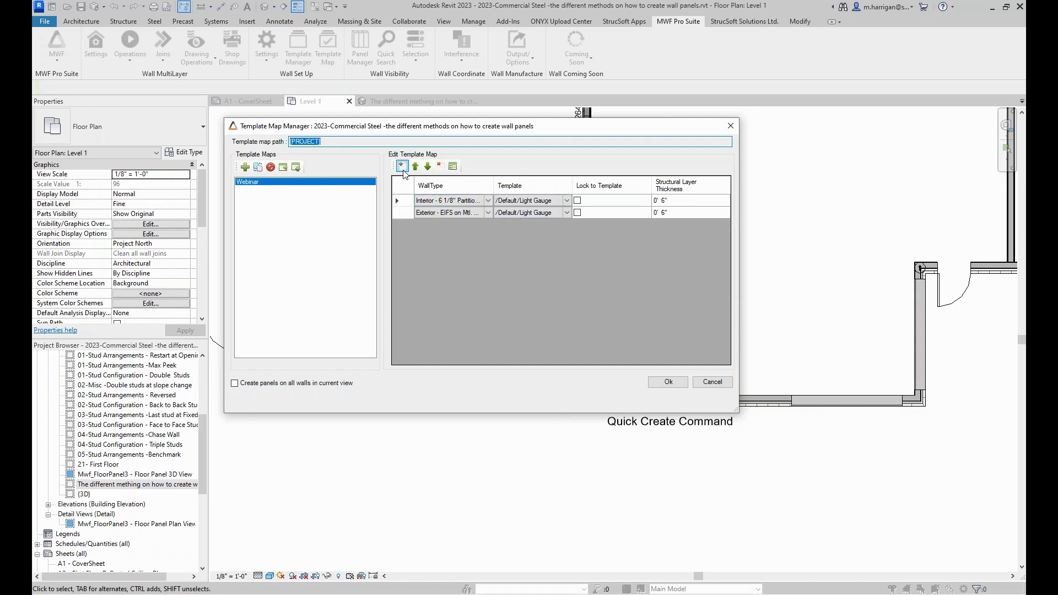
pyautogui.click(487, 215)
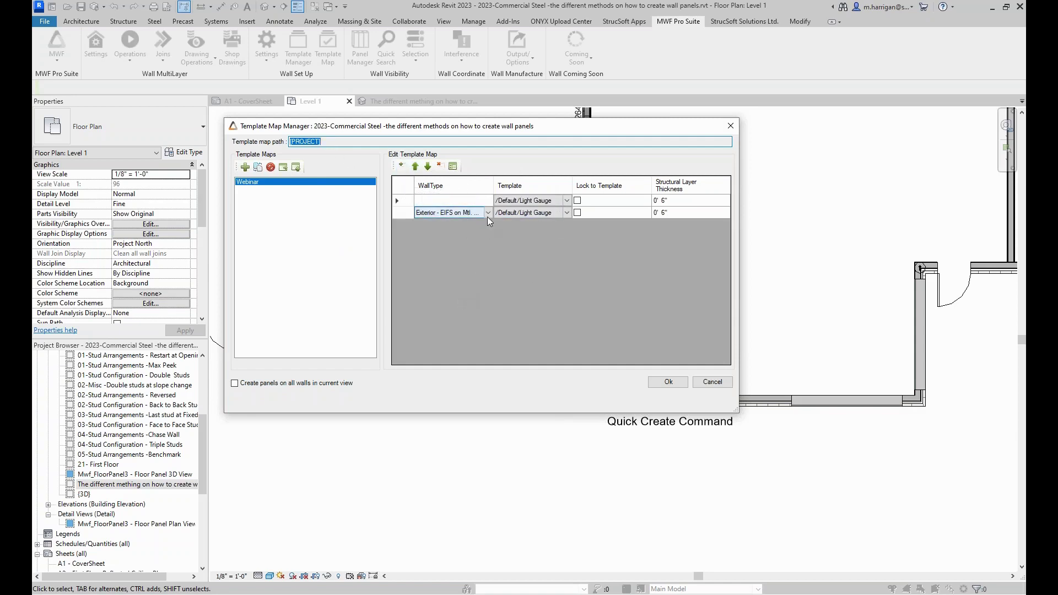
pyautogui.click(487, 214)
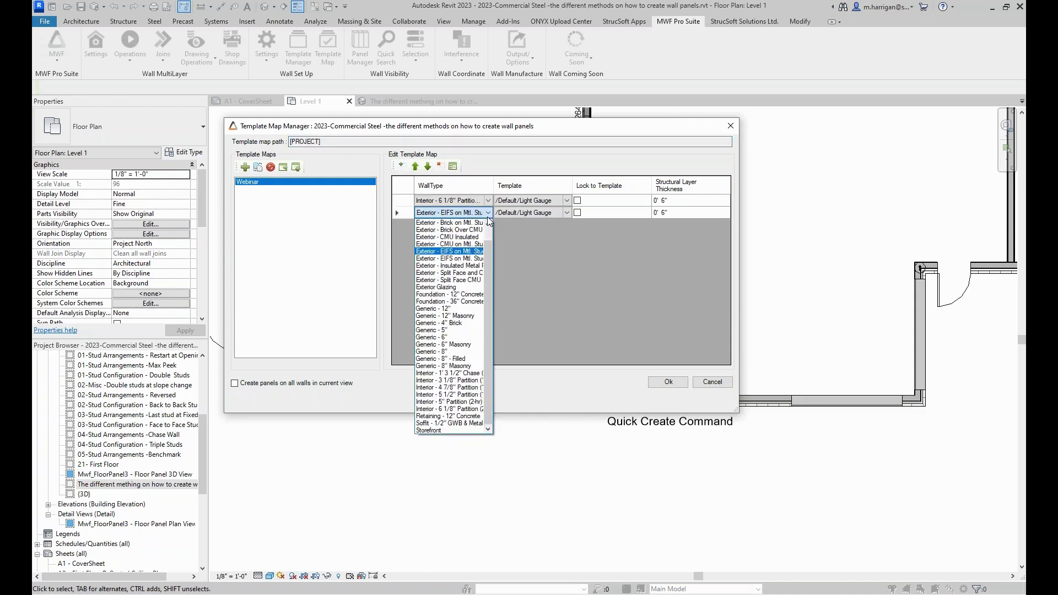
pyautogui.click(490, 217)
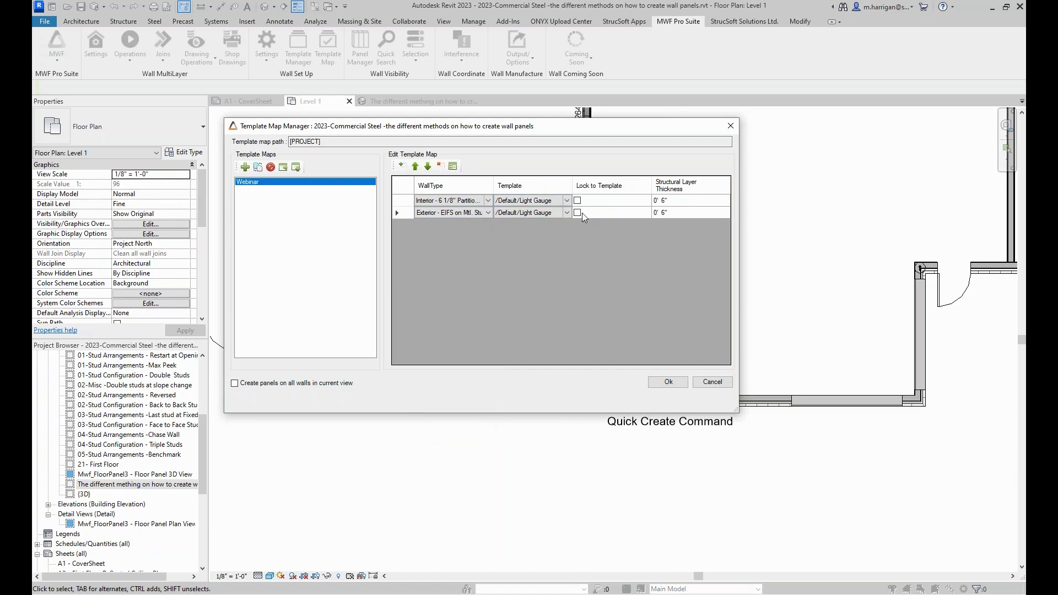
pyautogui.click(567, 214)
pyautogui.click(568, 213)
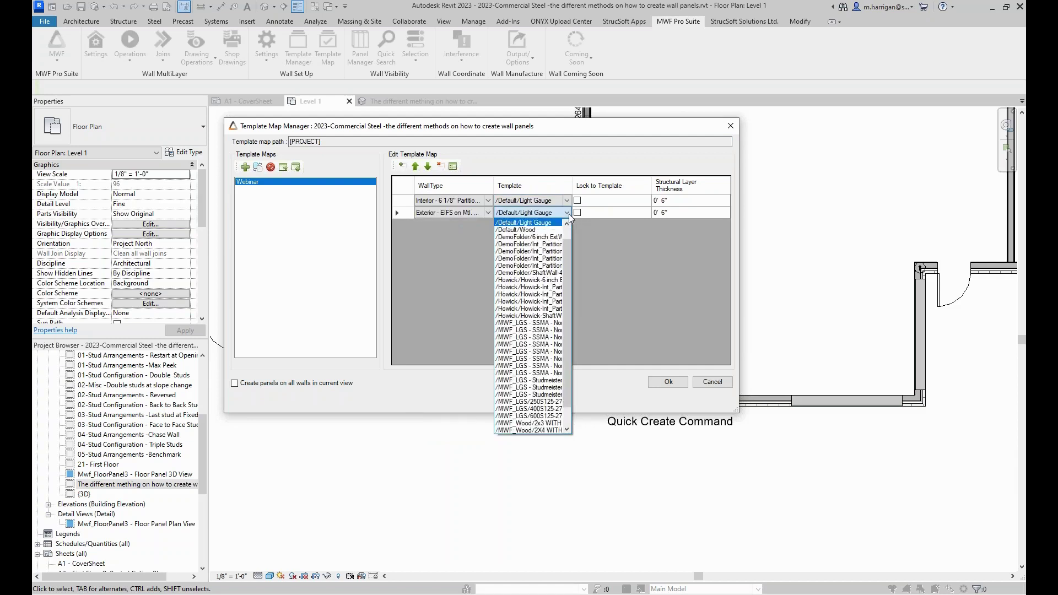
pyautogui.click(569, 214)
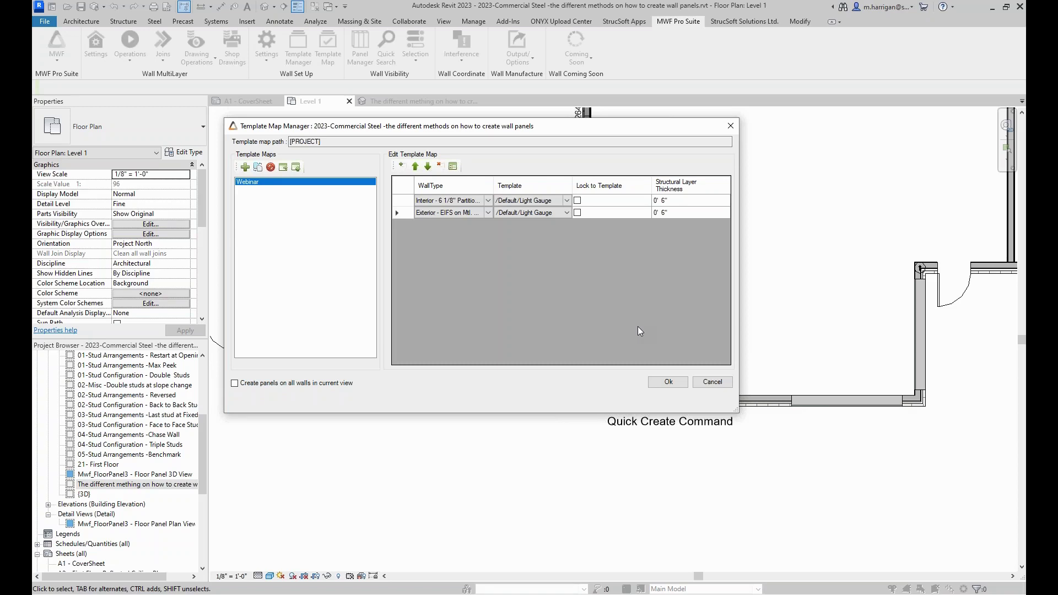
pyautogui.click(671, 383)
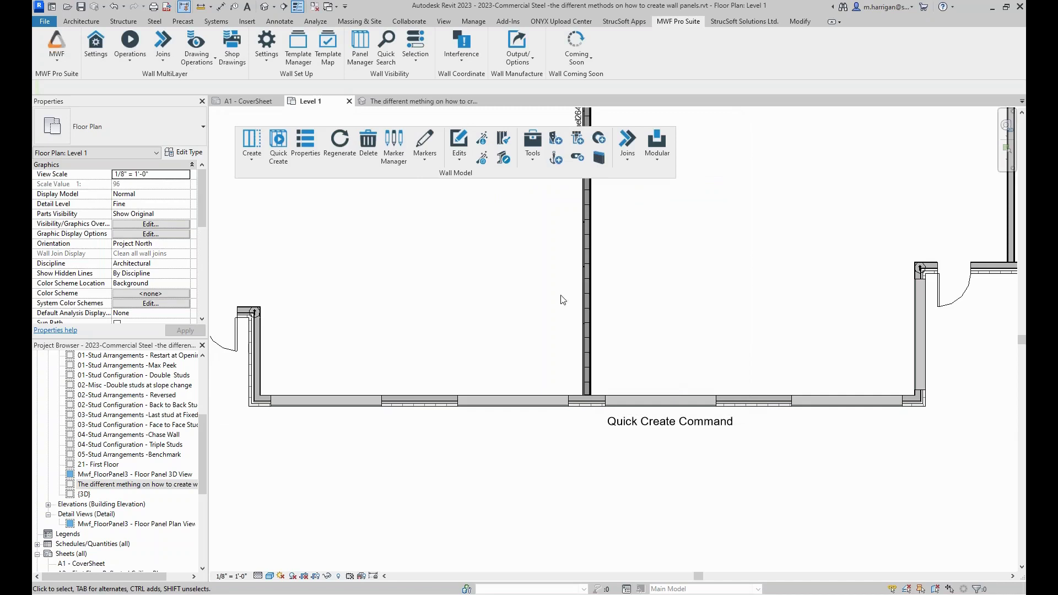
# Step: Confirm the Webinar template map and use Quick Create to panel the Exterior - EIFS on Mtl. Stud wall below the interior partition
pyautogui.click(328, 52)
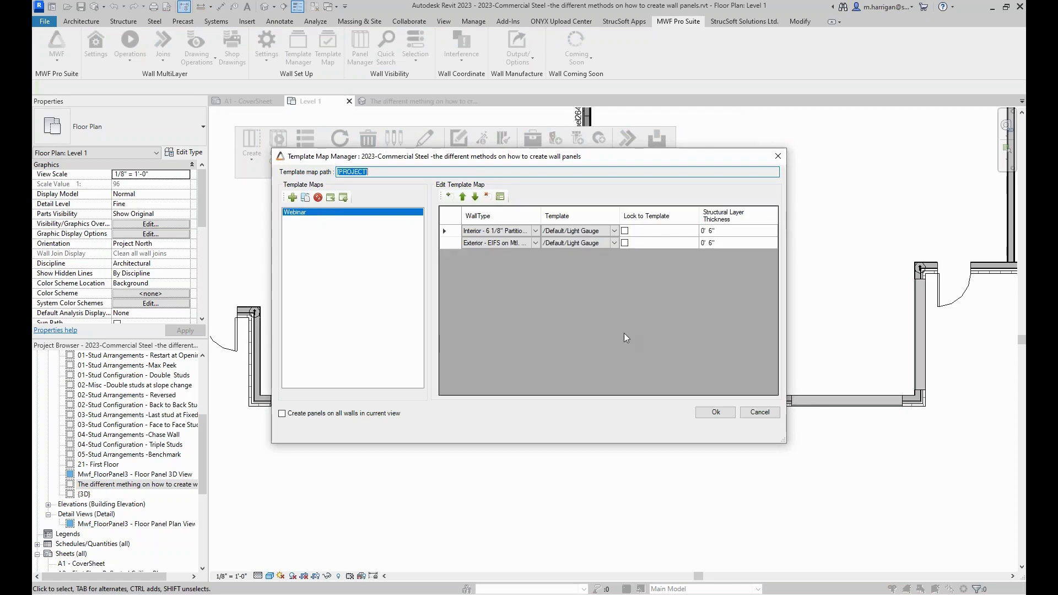
pyautogui.click(703, 413)
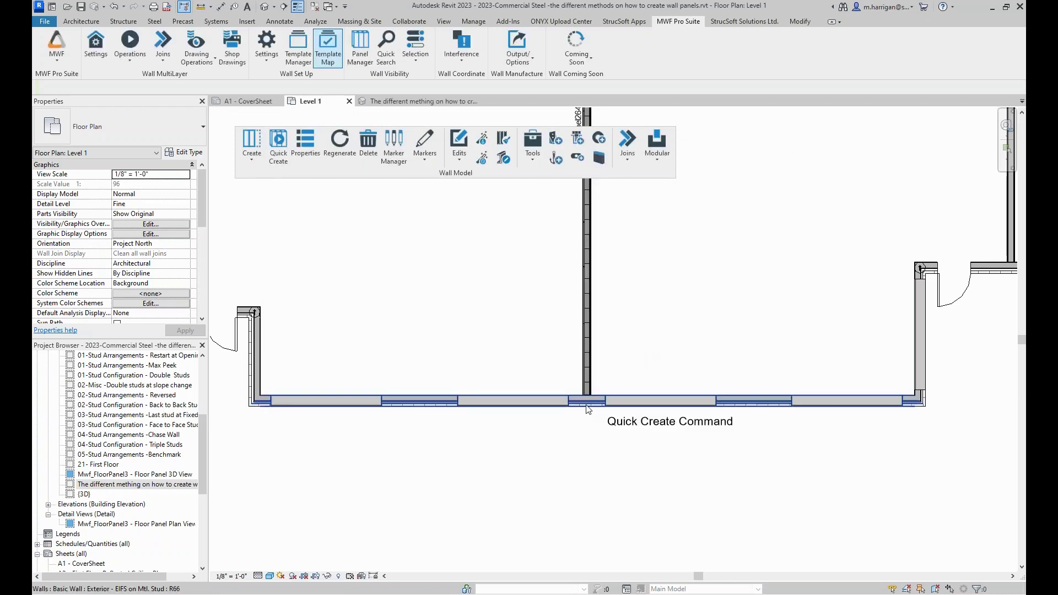
pyautogui.click(585, 408)
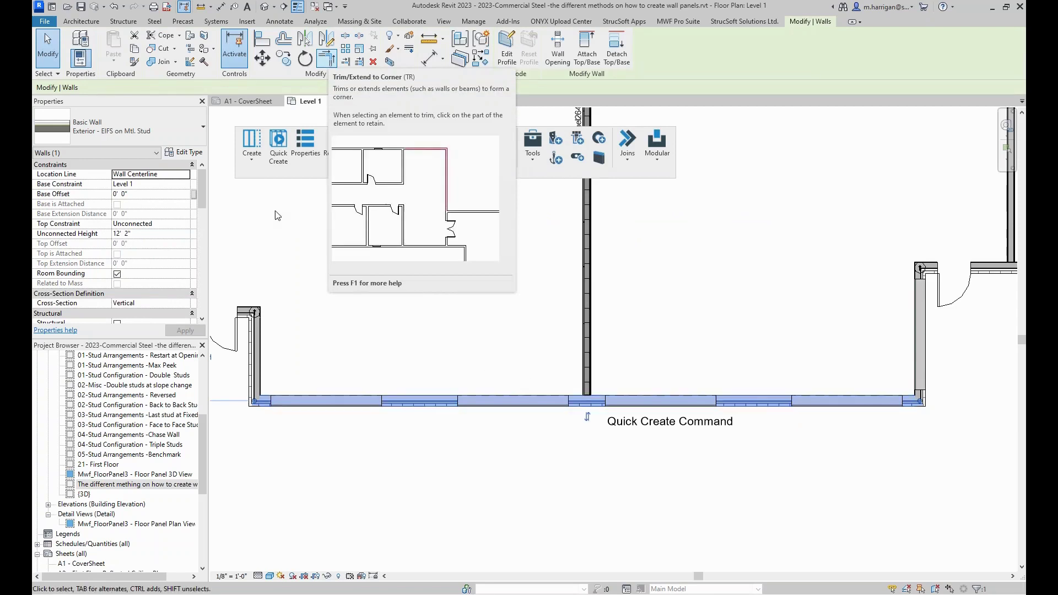
pyautogui.click(278, 164)
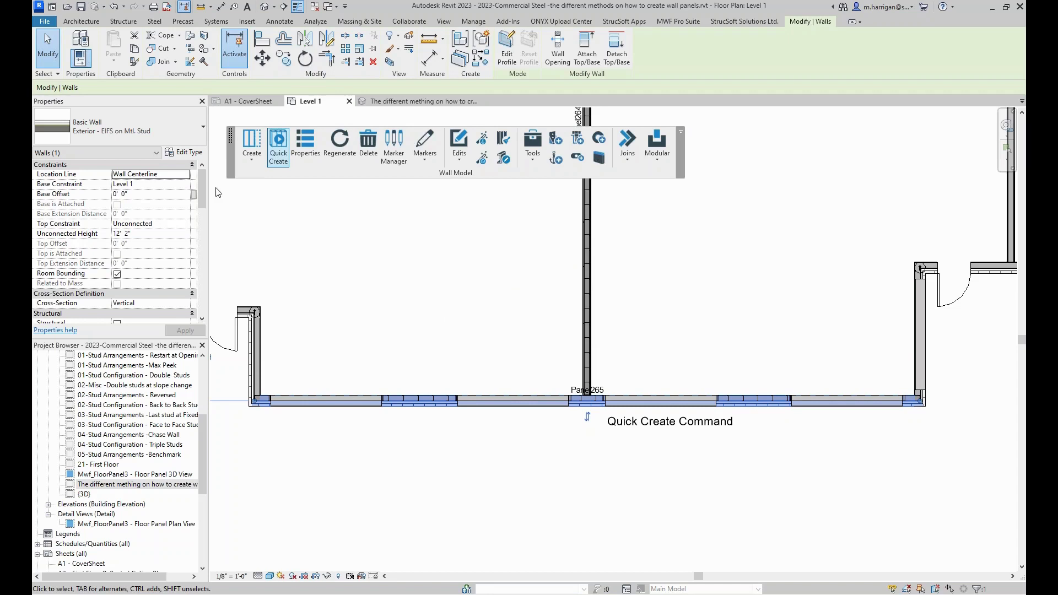
pyautogui.click(515, 327)
# Step: Inspect the new exterior panel's studs beside the wall openings and where the interior partition meets it
pyautogui.scroll(6, 564, 409)
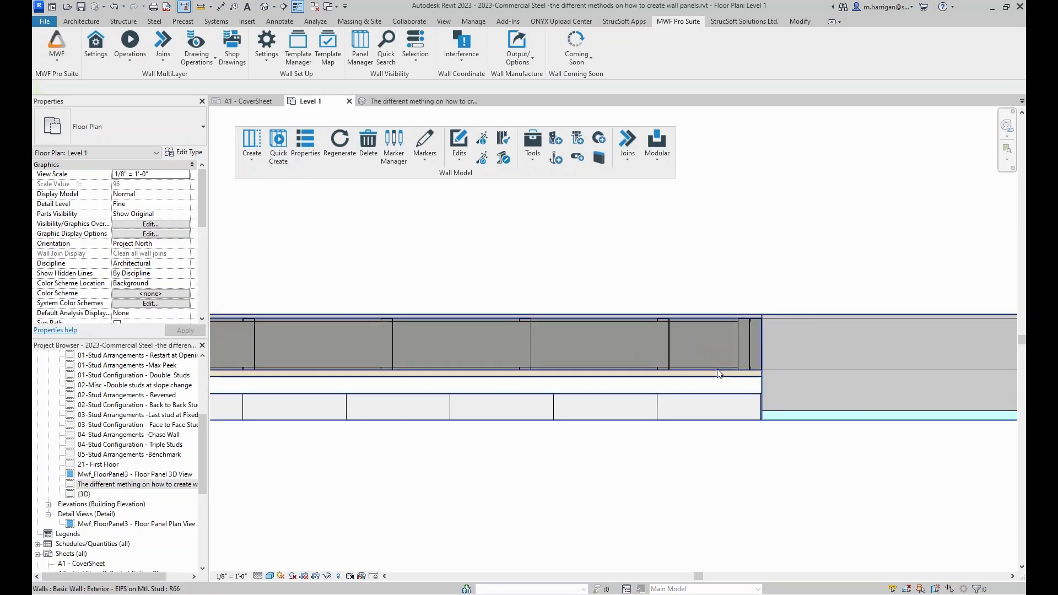
pyautogui.scroll(4, 752, 352)
pyautogui.scroll(-1, 754, 312)
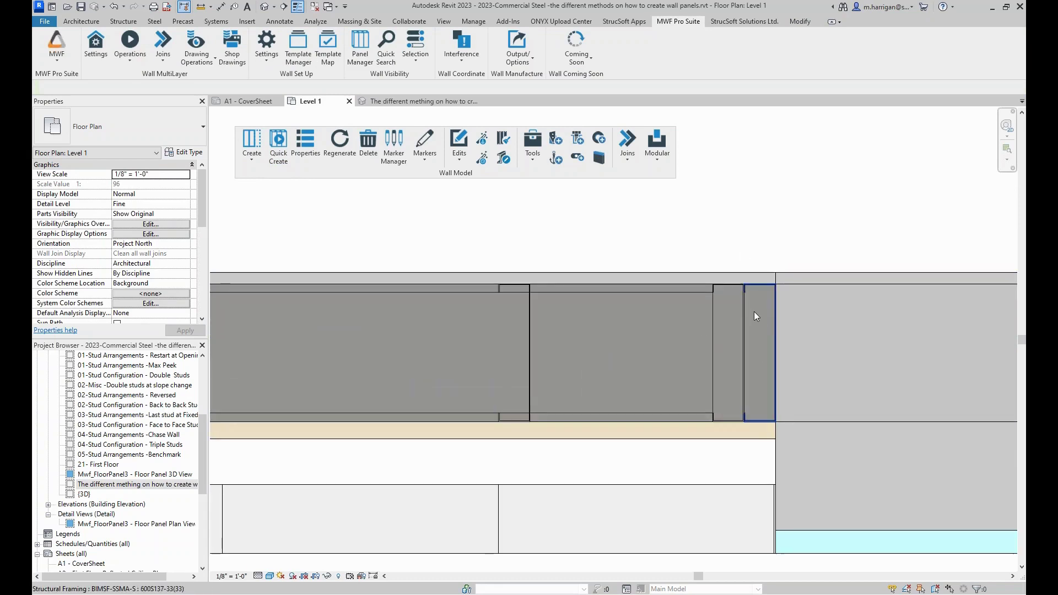
pyautogui.scroll(-2, 753, 312)
pyautogui.scroll(-8, 758, 327)
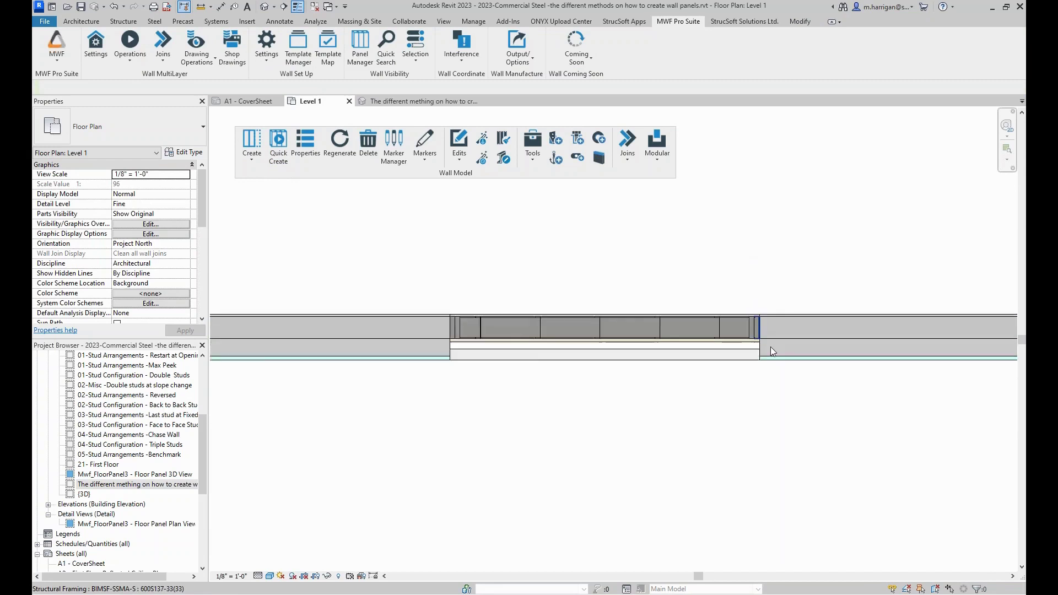
pyautogui.moveTo(835, 405); pyautogui.dragTo(531, 375, button='middle')
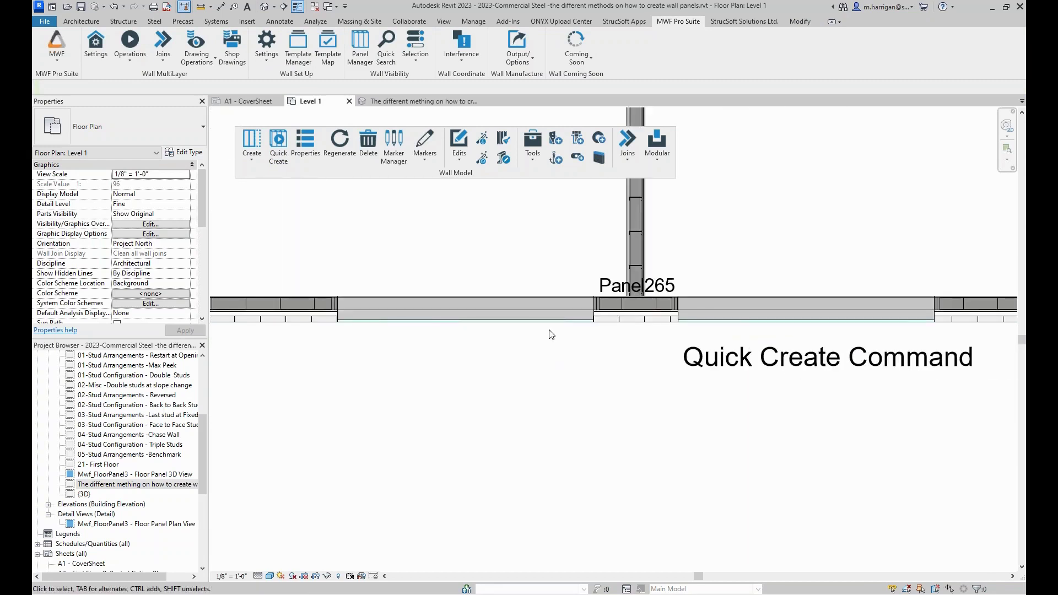
pyautogui.scroll(4, 628, 325)
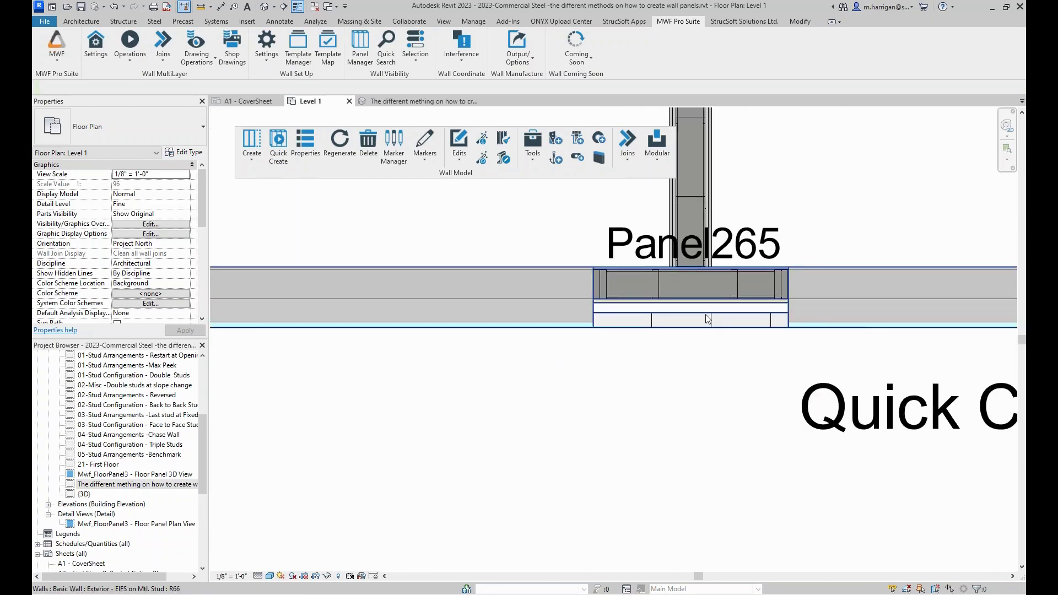
pyautogui.scroll(-5, 706, 314)
pyautogui.scroll(-5, 712, 311)
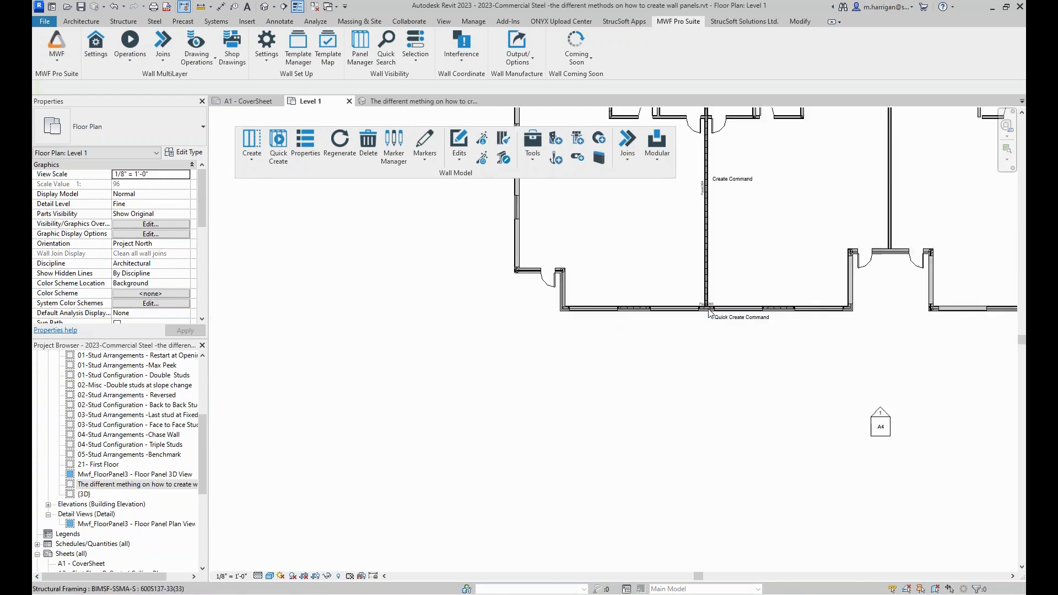
# Step: Examine the split marker on the horizontal interior partition where it crosses the wall between Panel252 and Panel253
pyautogui.moveTo(772, 326); pyautogui.dragTo(715, 507, button='middle')
pyautogui.scroll(5, 646, 275)
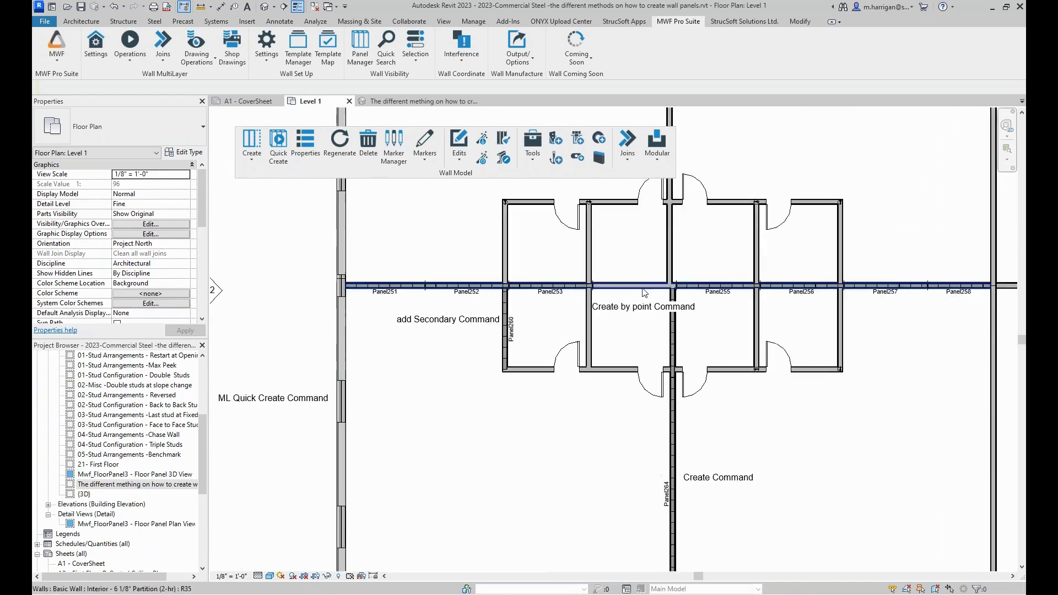
pyautogui.scroll(2, 653, 302)
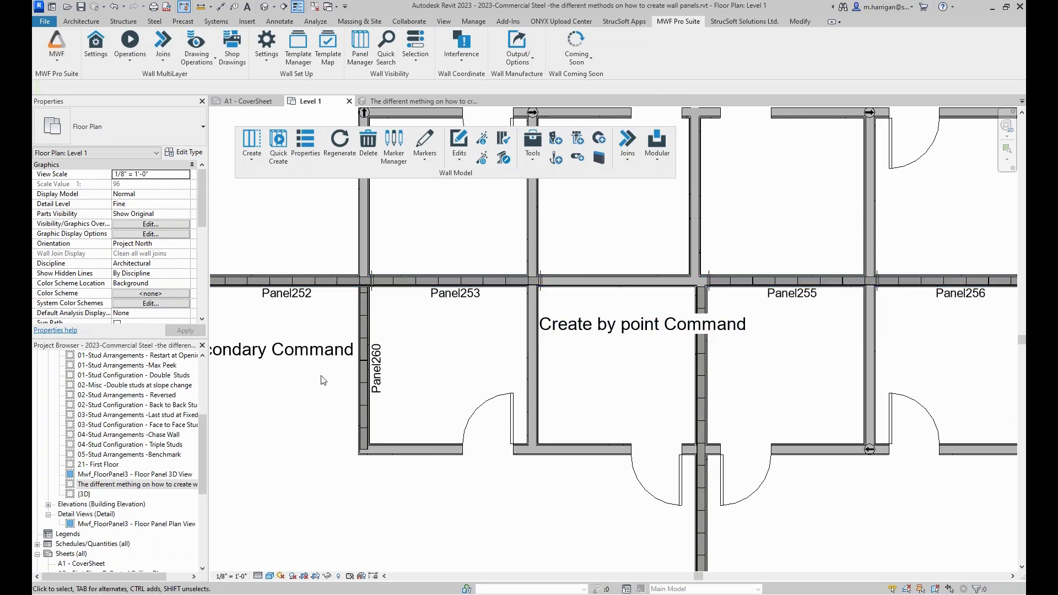
pyautogui.scroll(2, 386, 273)
pyautogui.scroll(4, 386, 272)
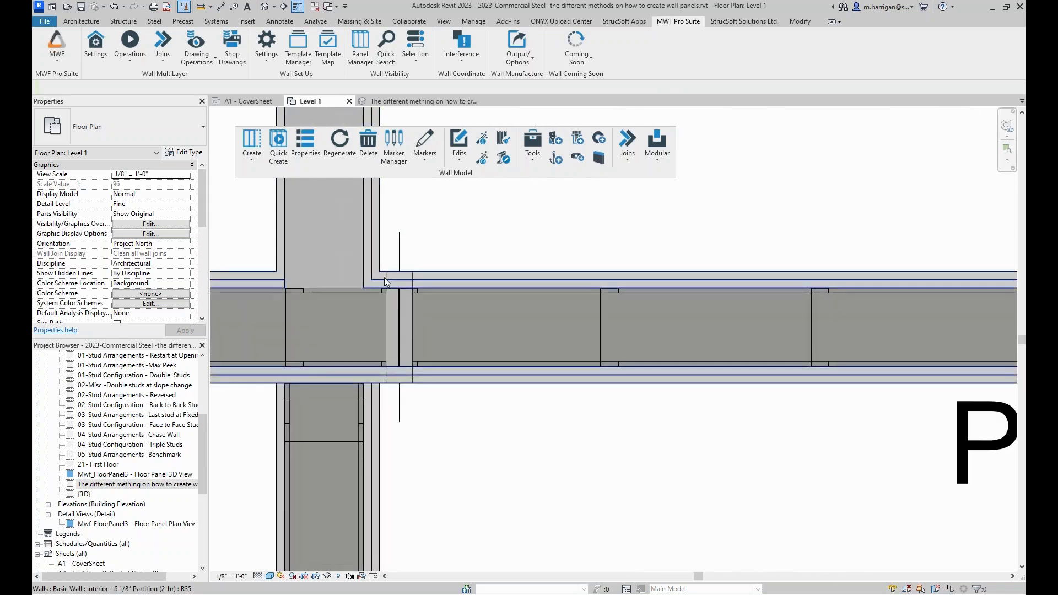
pyautogui.click(406, 251)
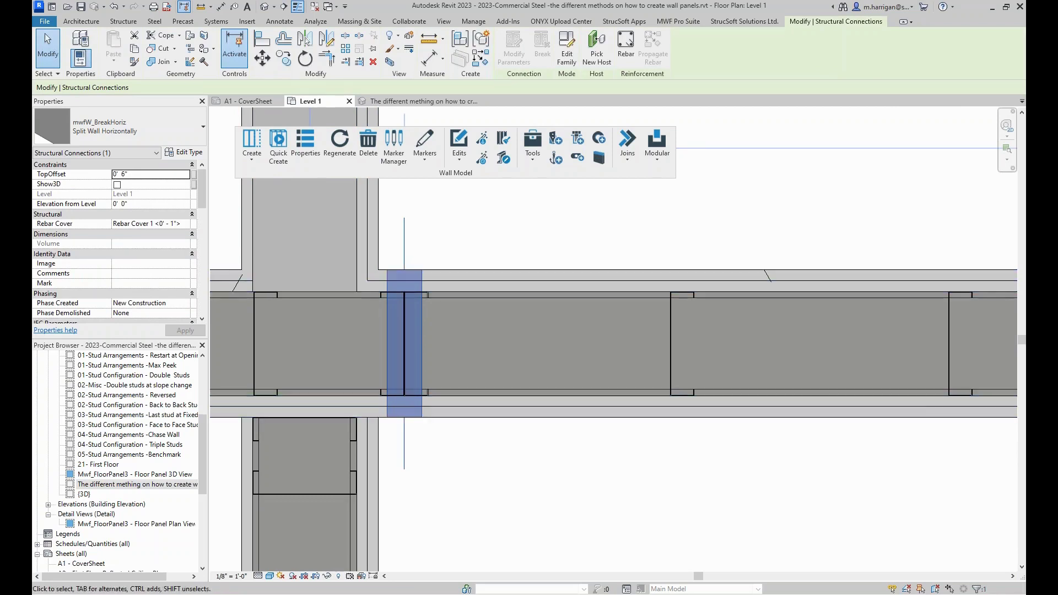
pyautogui.scroll(-2, 524, 360)
pyautogui.scroll(-12, 546, 361)
# Step: Select the horizontal Interior - 6 1/8" Partition (2-hr) wall and review its panel run, its unframed segment and the available marker commands
pyautogui.click(574, 360)
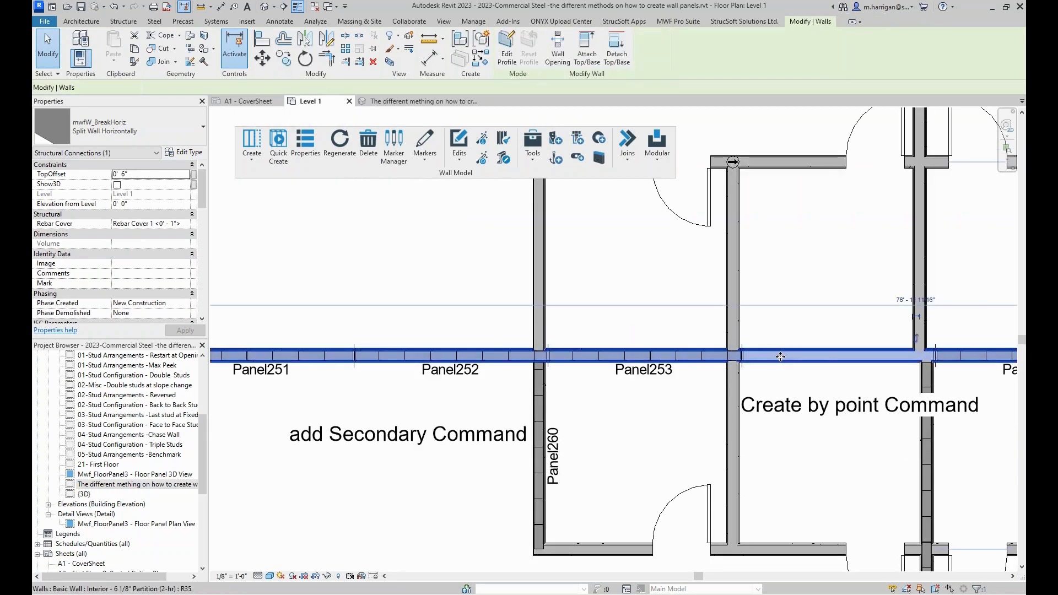
pyautogui.scroll(-1, 786, 370)
pyautogui.scroll(-3, 785, 371)
pyautogui.scroll(3, 766, 359)
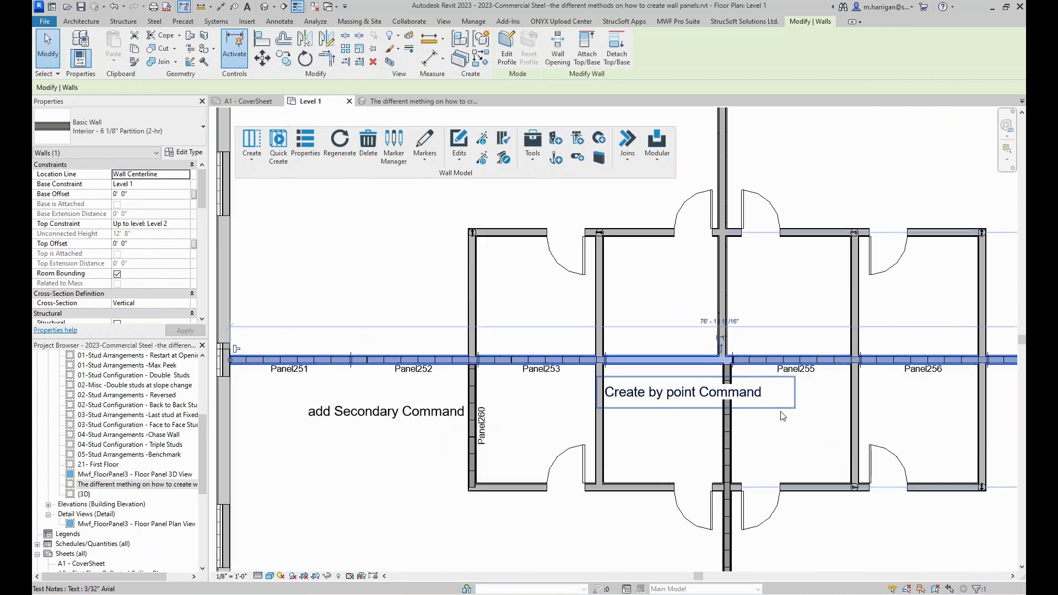
pyautogui.scroll(-3, 783, 416)
pyautogui.moveTo(805, 427); pyautogui.dragTo(618, 415, button='middle')
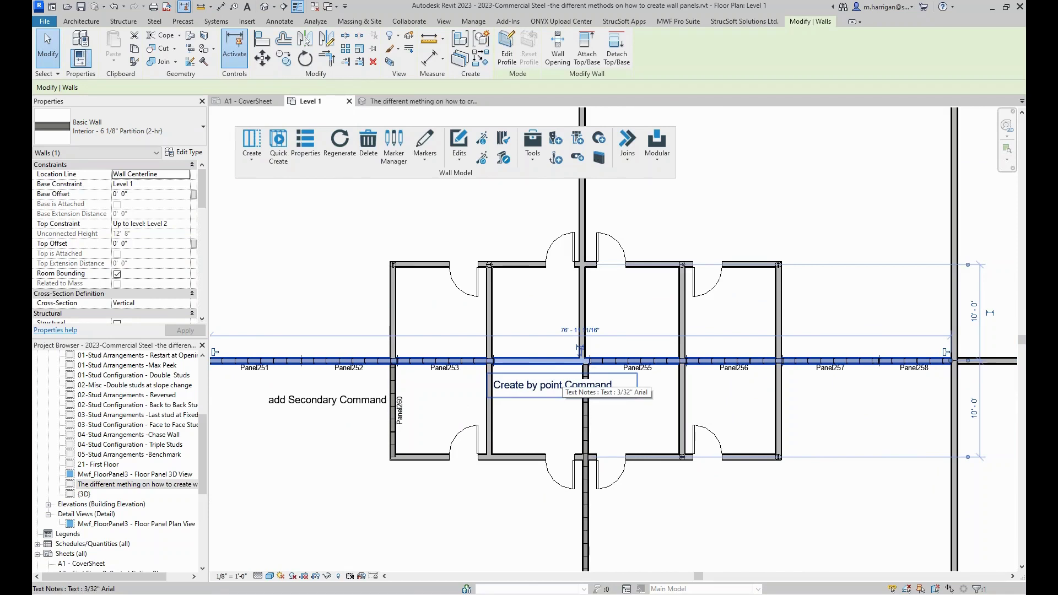
pyautogui.click(424, 148)
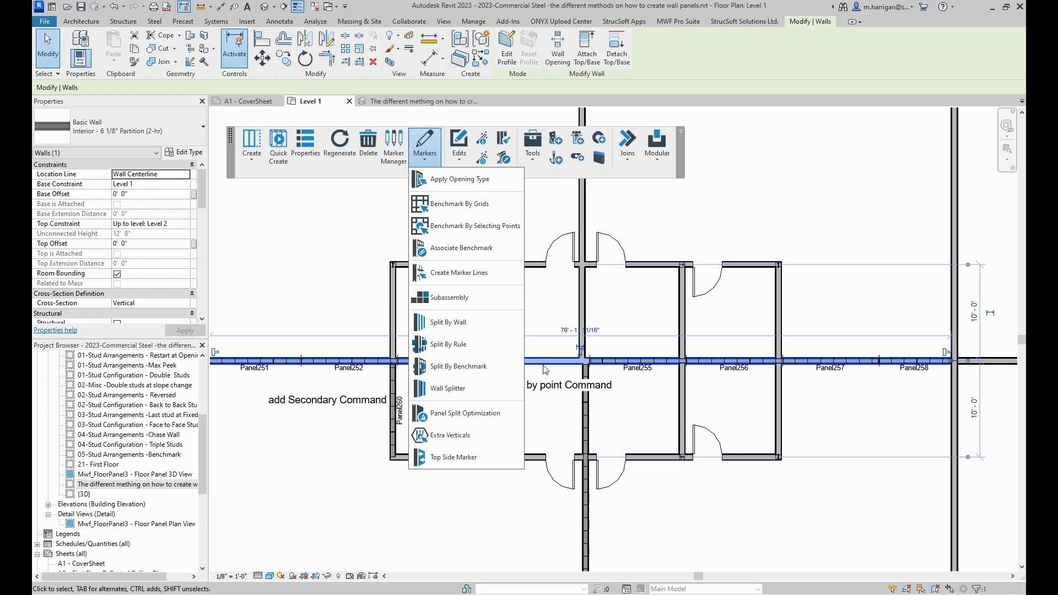
pyautogui.click(354, 279)
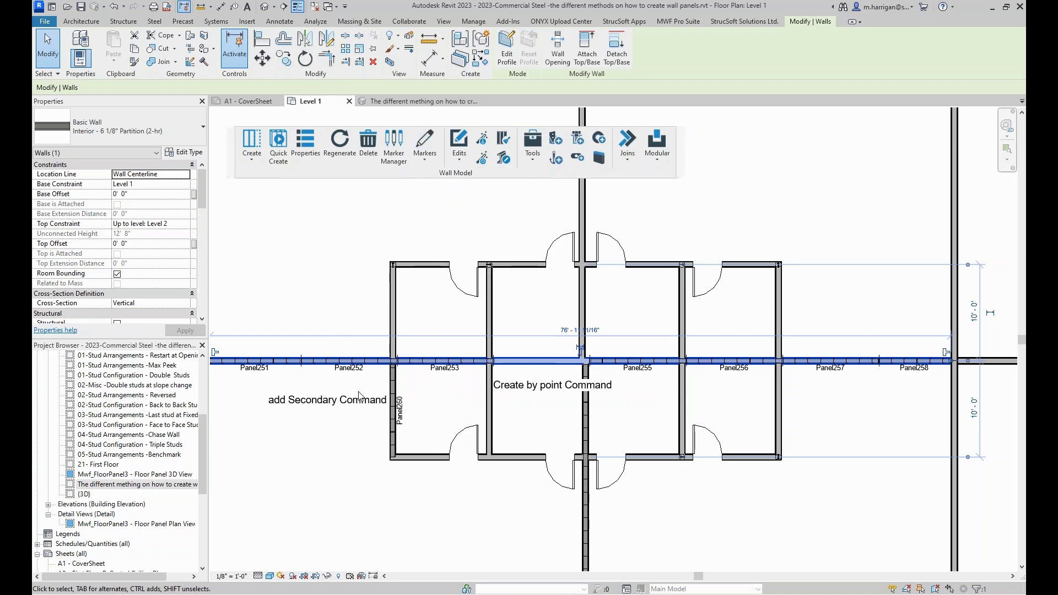
# Step: Use Create At Point on the horizontal partition to frame the segment between Panel253 and Panel255, keeping marker split points
pyautogui.scroll(3, 408, 393)
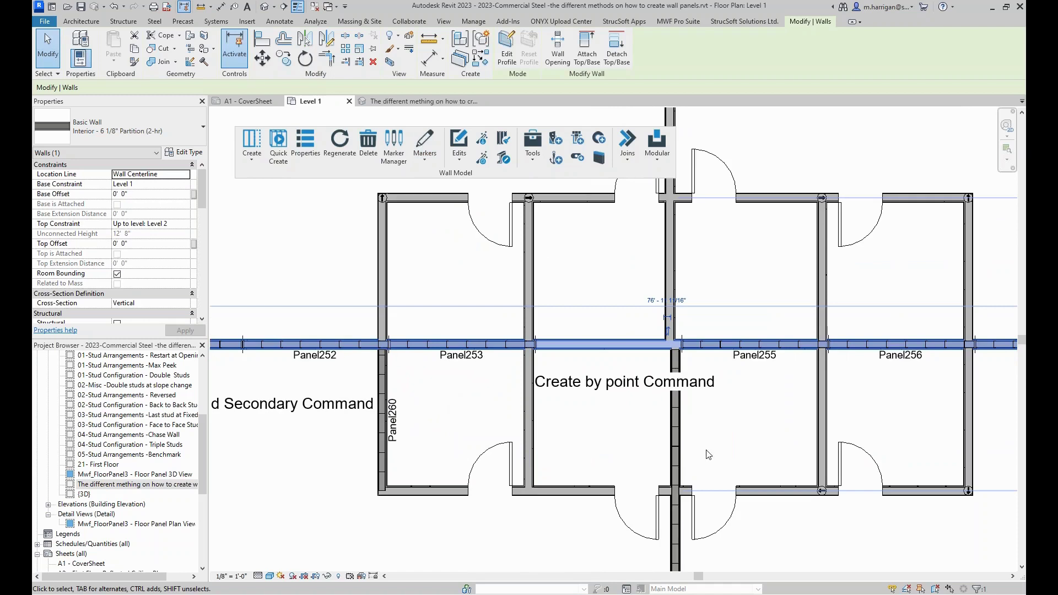
pyautogui.scroll(3, 707, 450)
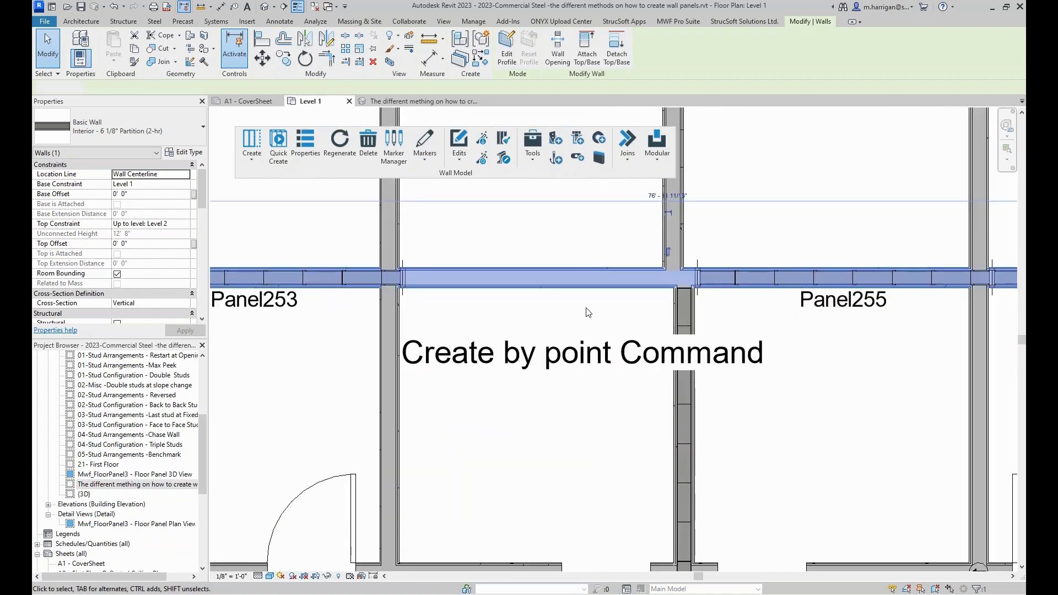
pyautogui.click(586, 310)
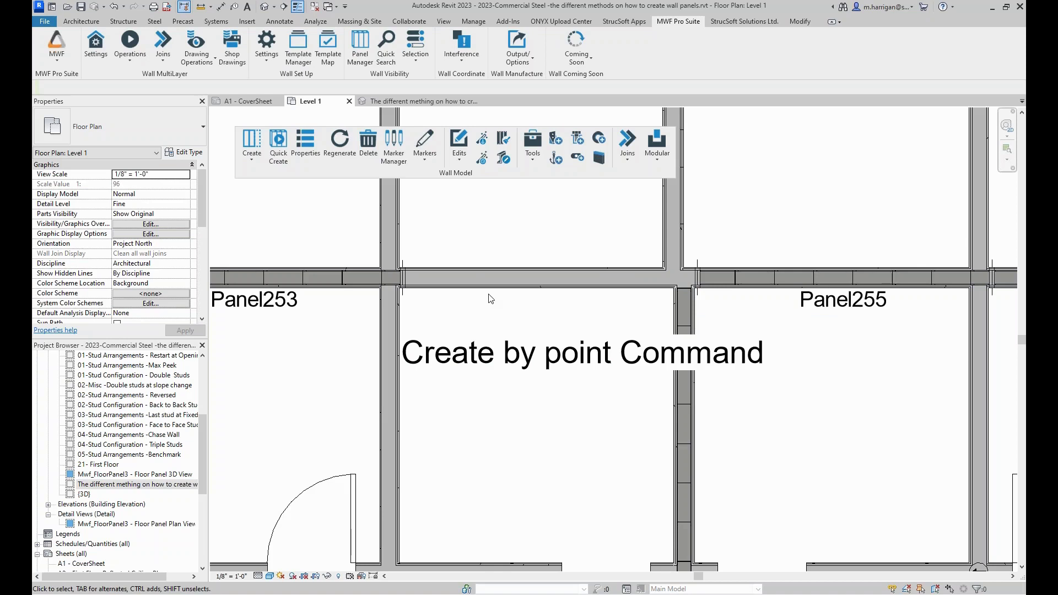
pyautogui.scroll(1, 512, 309)
pyautogui.scroll(1, 514, 316)
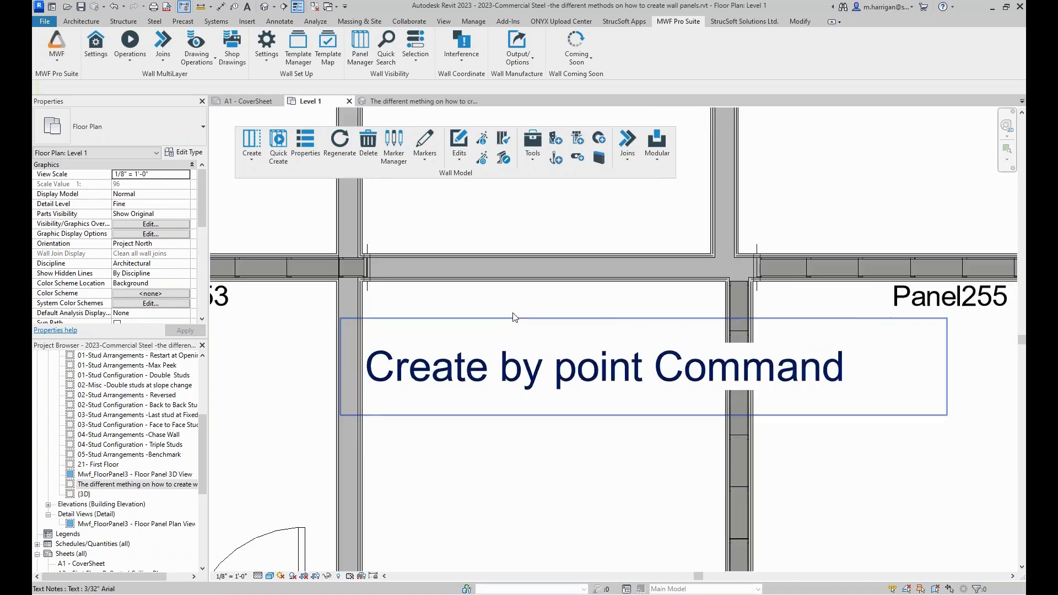
pyautogui.scroll(-2, 524, 306)
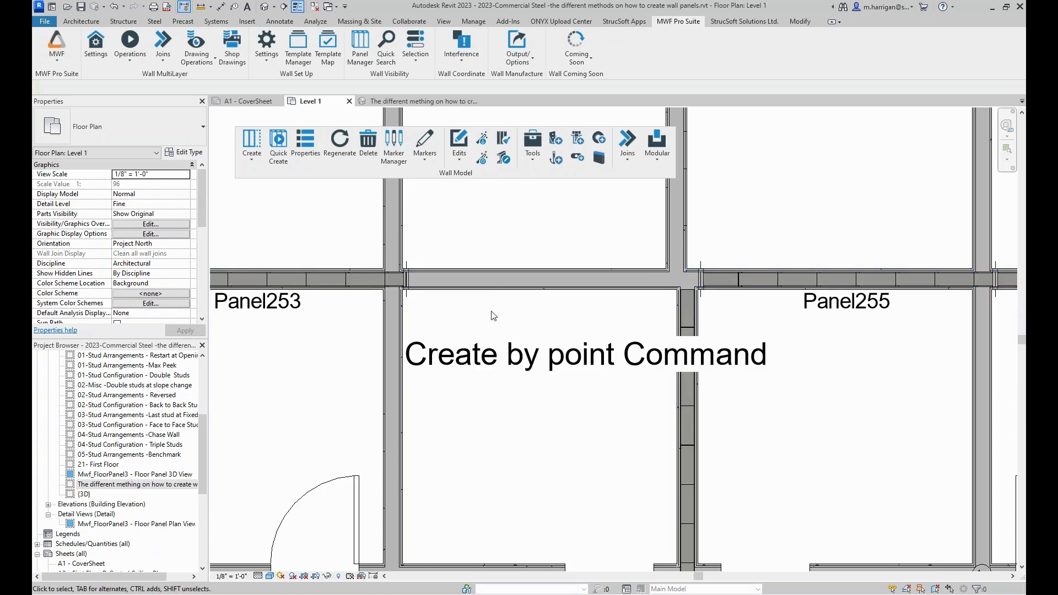
pyautogui.scroll(1, 507, 284)
pyautogui.click(504, 283)
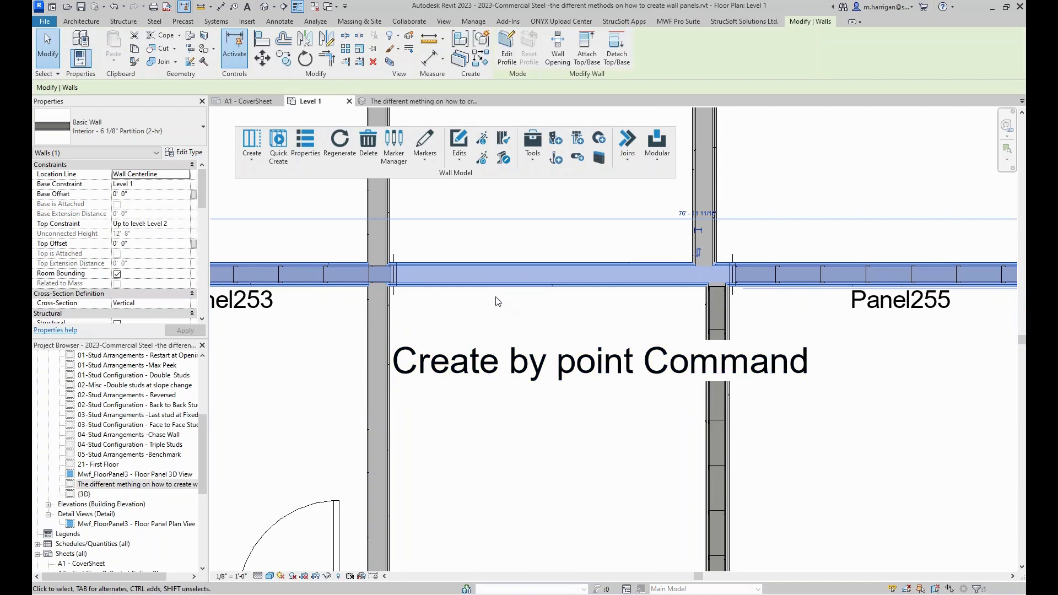
pyautogui.click(252, 161)
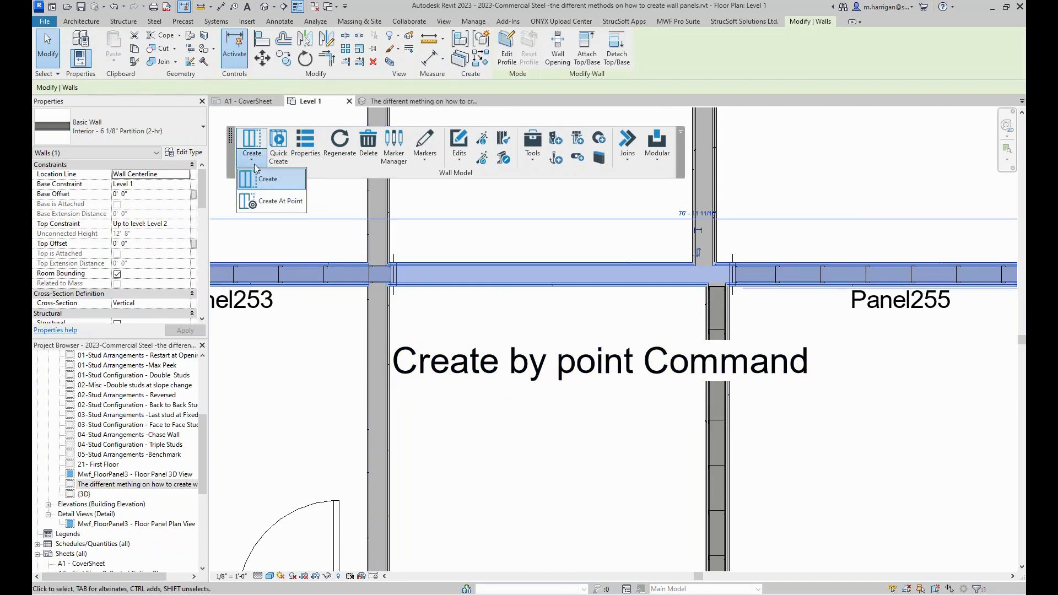
pyautogui.click(257, 204)
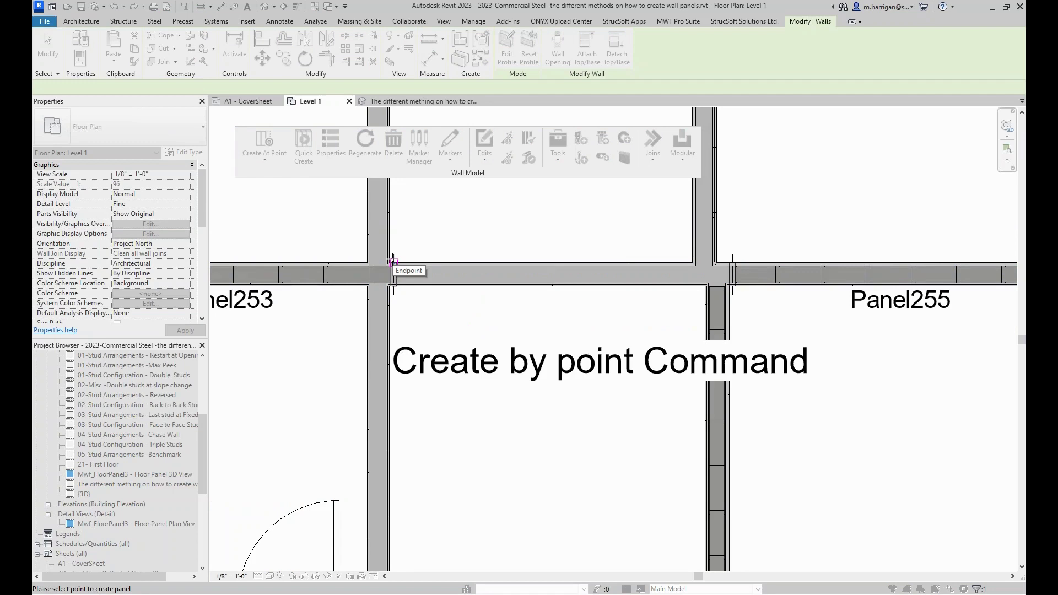
pyautogui.click(393, 263)
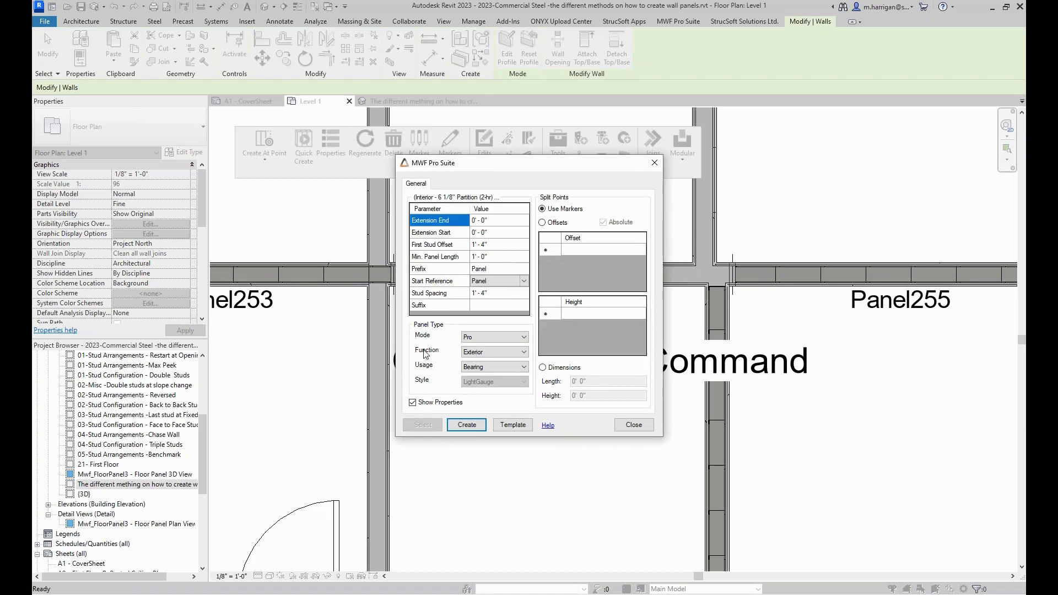
pyautogui.click(462, 425)
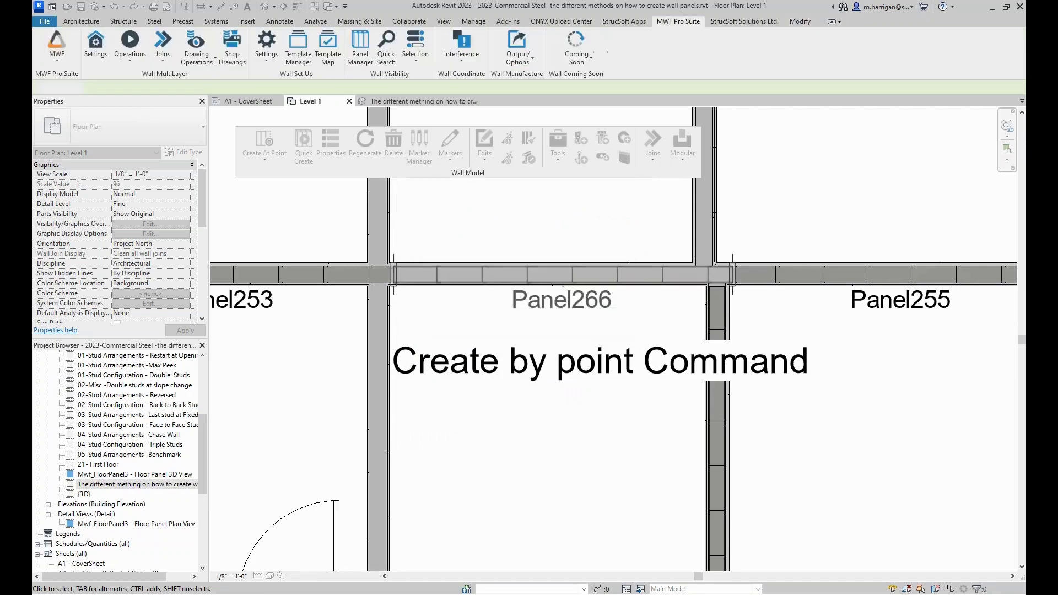
# Step: Inspect the new panel's end stud beside Panel253 and its BIMSF container, description and label properties
pyautogui.scroll(3, 554, 307)
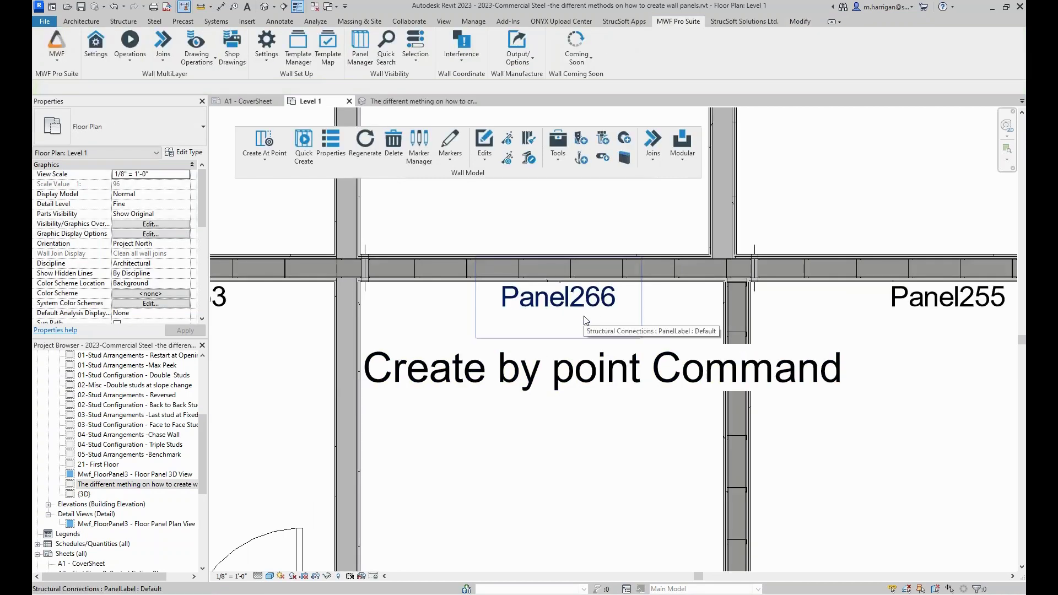
pyautogui.scroll(-1, 277, 276)
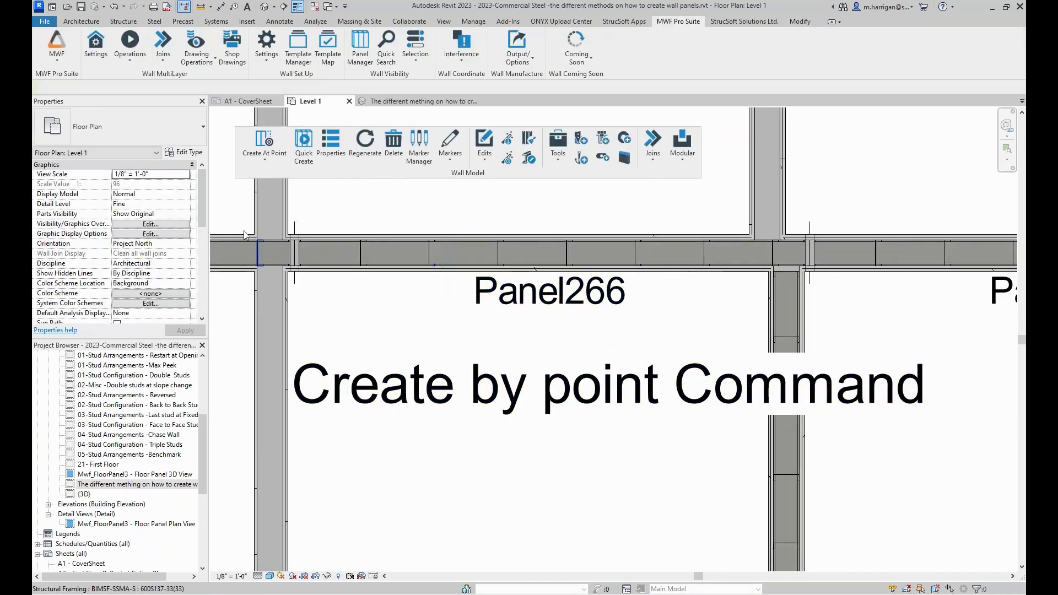
pyautogui.scroll(4, 292, 257)
pyautogui.scroll(2, 307, 262)
pyautogui.click(365, 221)
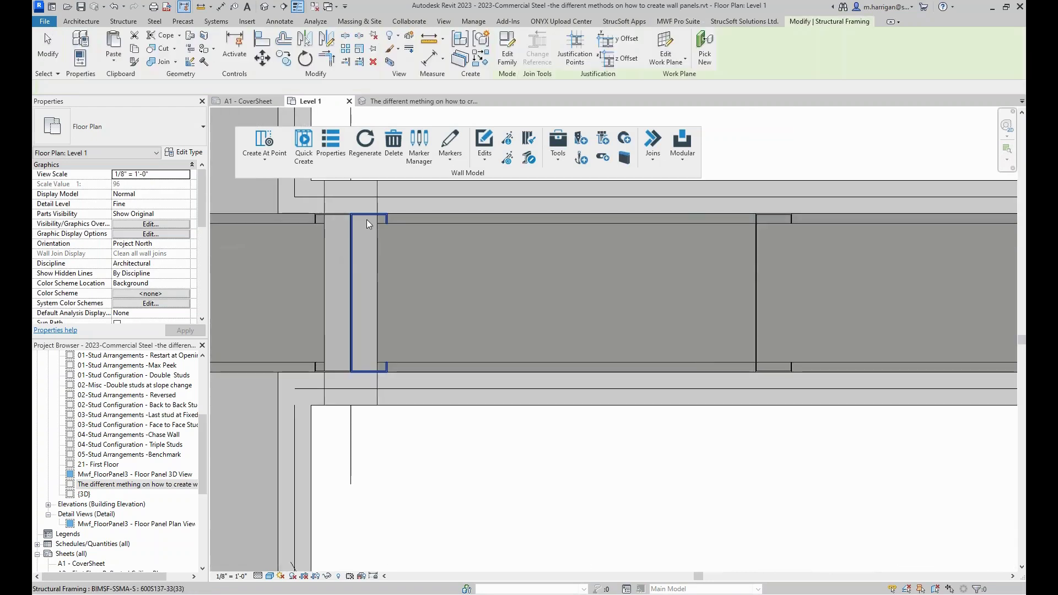
pyautogui.scroll(-2, 373, 235)
pyautogui.moveTo(635, 371); pyautogui.dragTo(200, 314, button='middle')
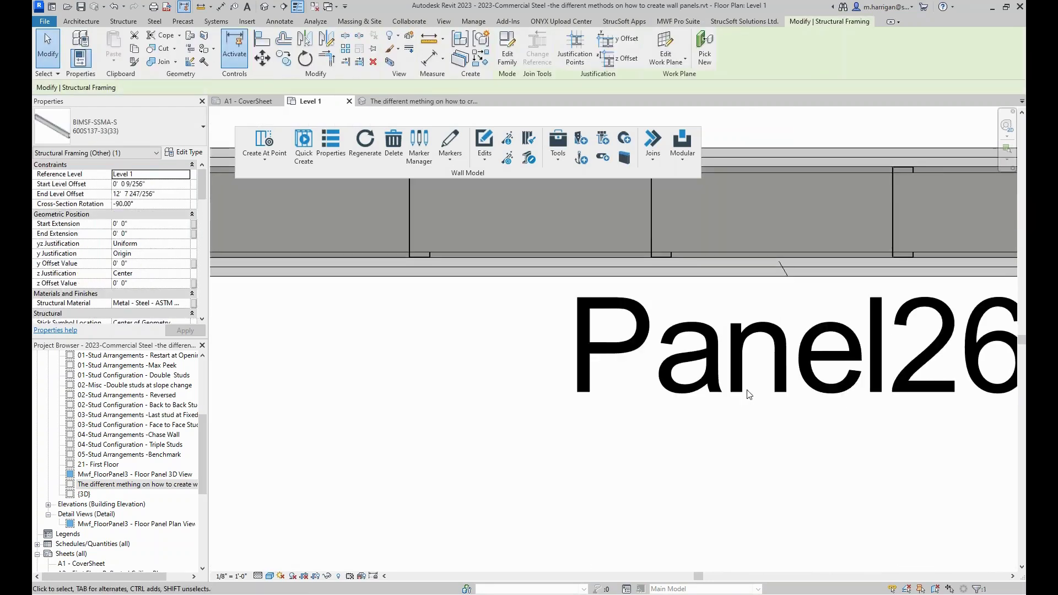
pyautogui.moveTo(765, 390); pyautogui.dragTo(550, 363, button='middle')
pyautogui.scroll(-4, 677, 359)
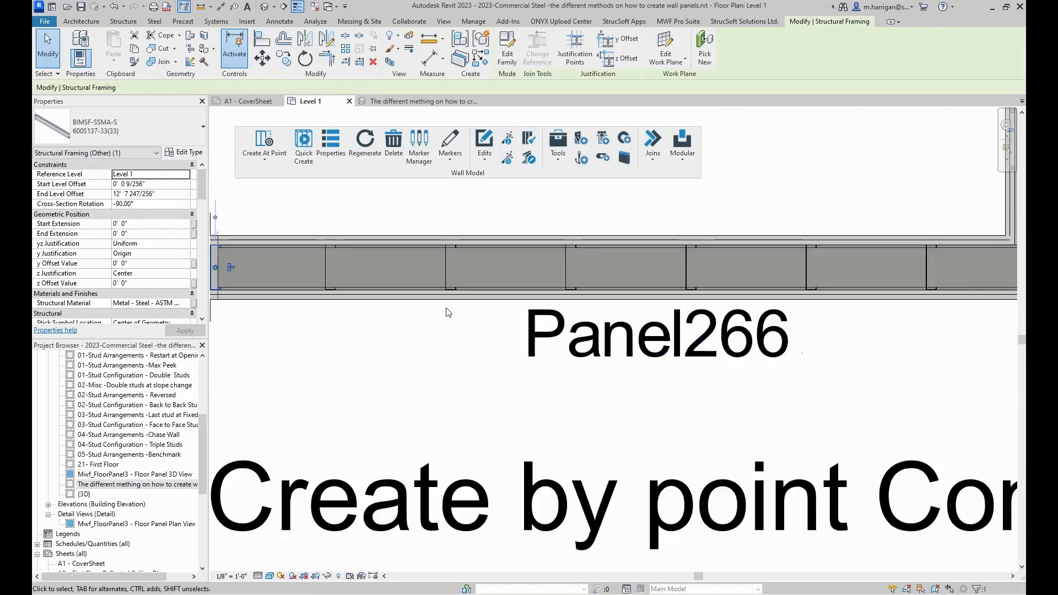
pyautogui.moveTo(221, 267); pyautogui.dragTo(479, 319, button='middle')
pyautogui.scroll(3, 436, 308)
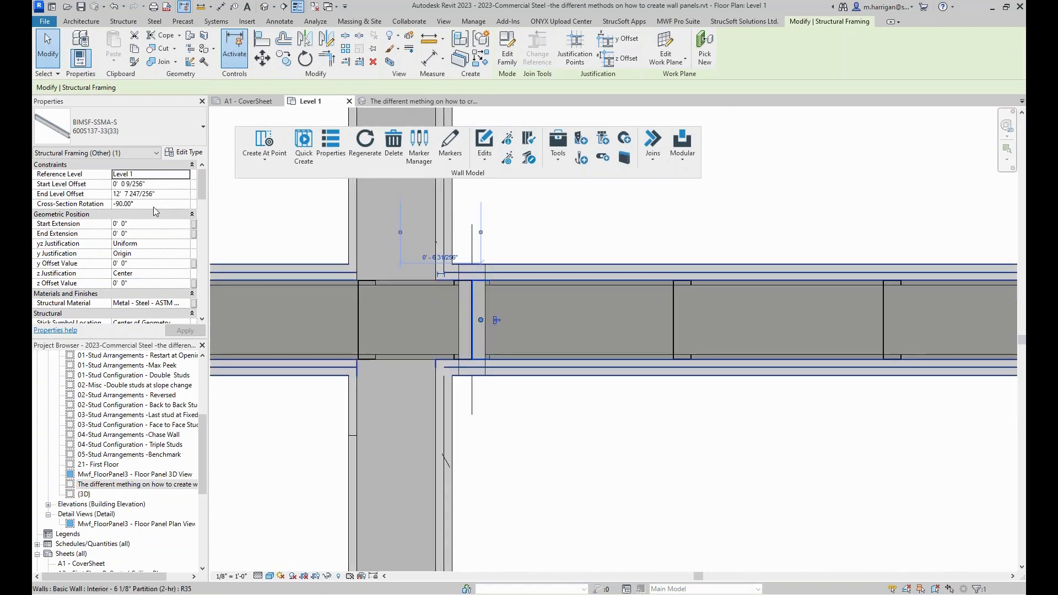
pyautogui.scroll(-8, 153, 212)
pyautogui.scroll(-5, 152, 212)
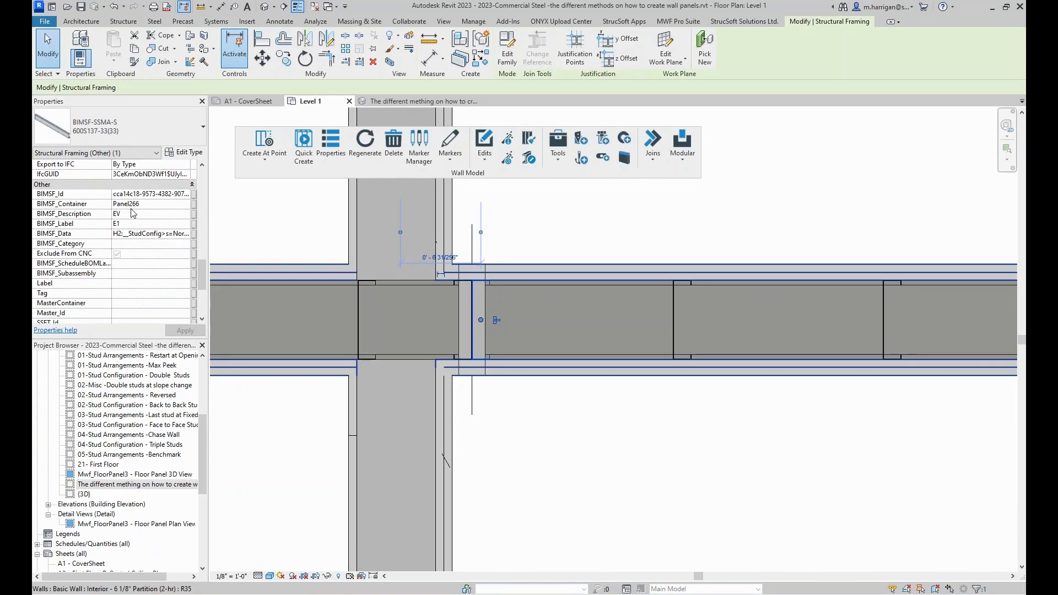
pyautogui.scroll(-5, 596, 341)
# Step: Check the BIMSF properties of the new panel's opposite end stud, at the split marker beside Panel255
pyautogui.moveTo(597, 341); pyautogui.dragTo(328, 318, button='middle')
pyautogui.scroll(2, 668, 321)
pyautogui.scroll(4, 681, 319)
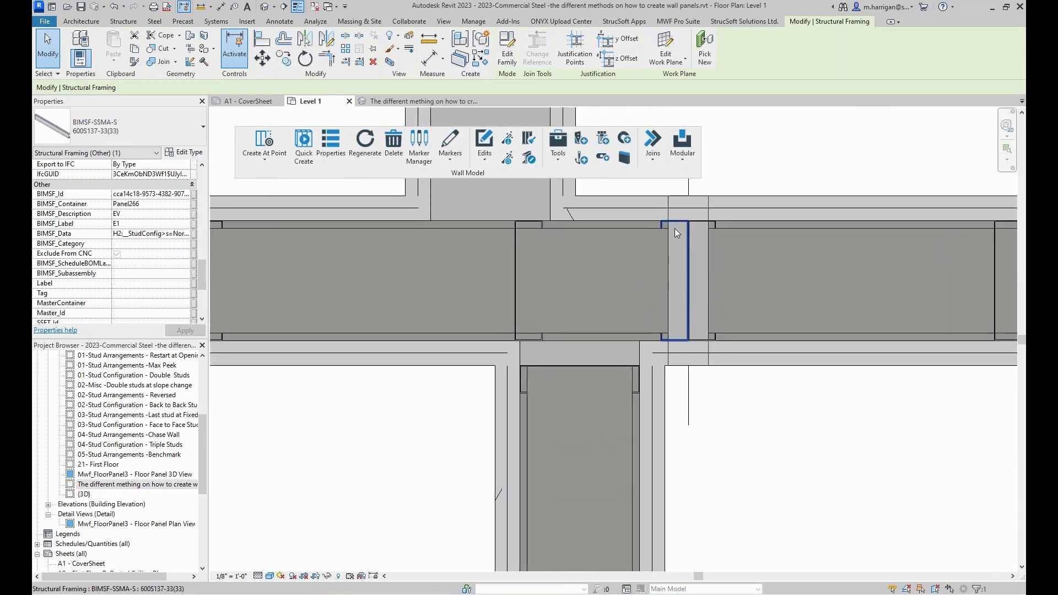
pyautogui.click(673, 225)
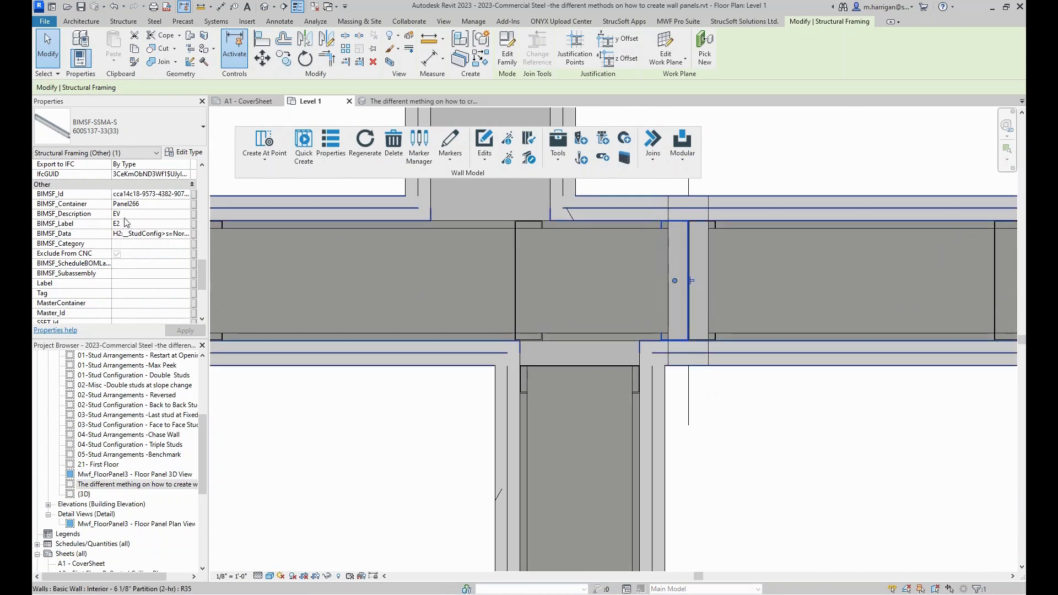
pyautogui.scroll(-5, 600, 439)
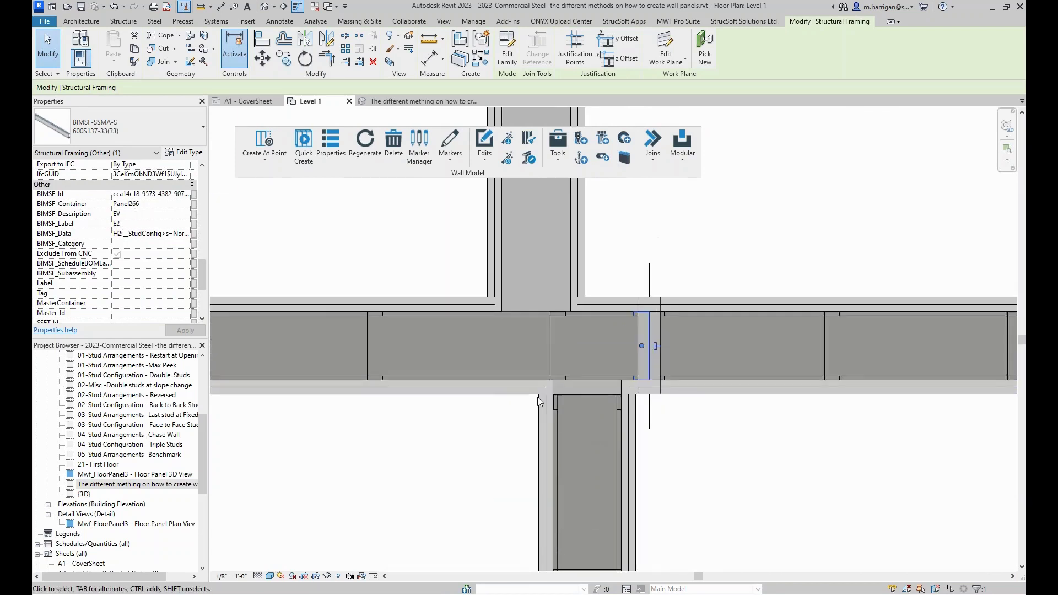
pyautogui.moveTo(555, 392); pyautogui.dragTo(682, 356, button='middle')
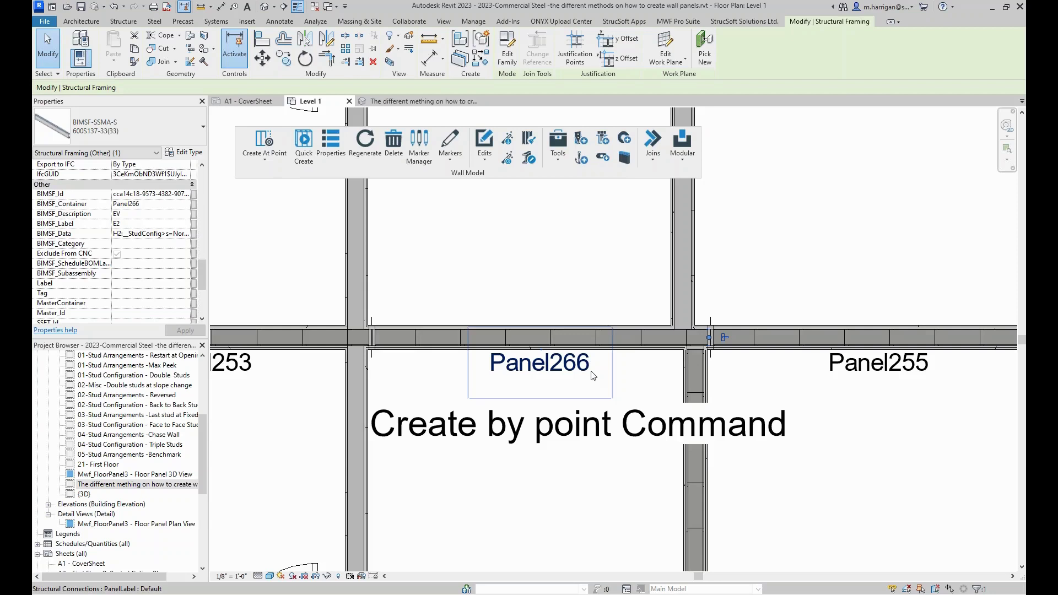
# Step: Clear the stud selection and examine Panel260 on the short wall beside the "add Secondary Command" note
pyautogui.click(500, 285)
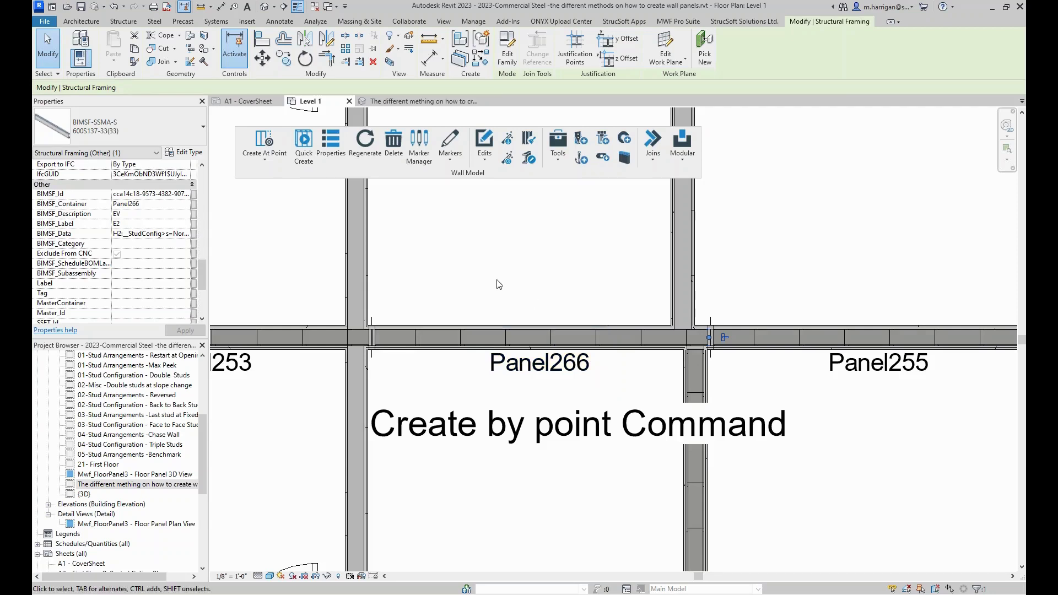
pyautogui.scroll(-2, 502, 287)
pyautogui.scroll(-3, 502, 286)
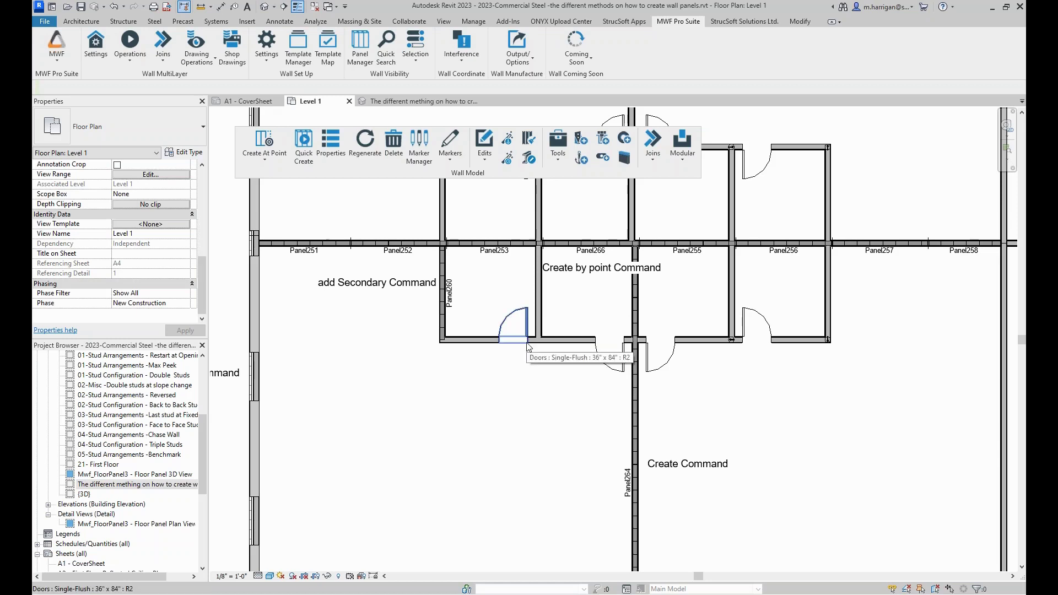
pyautogui.scroll(2, 356, 318)
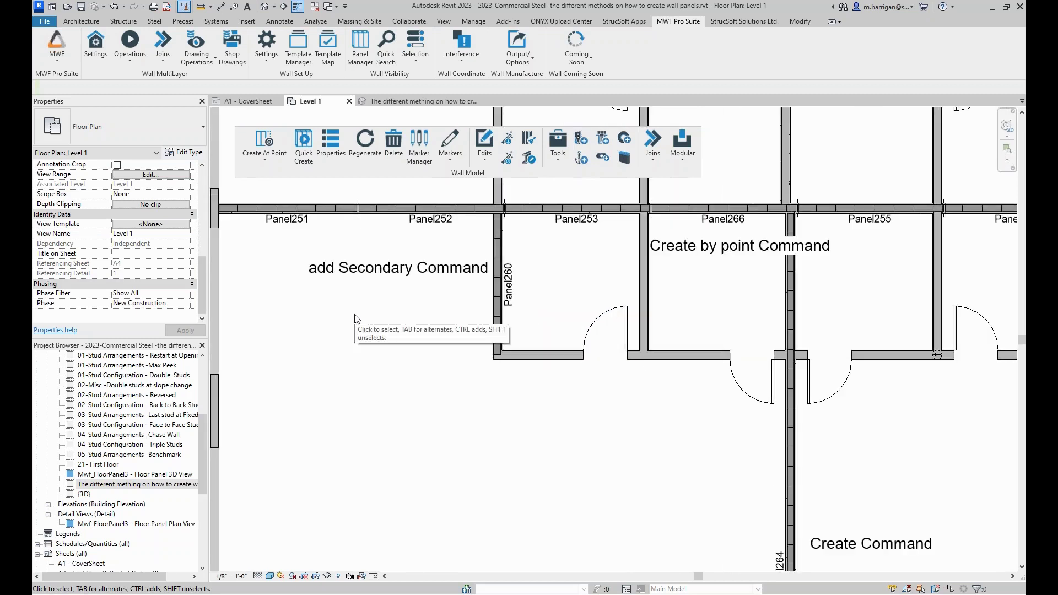
pyautogui.scroll(1, 400, 280)
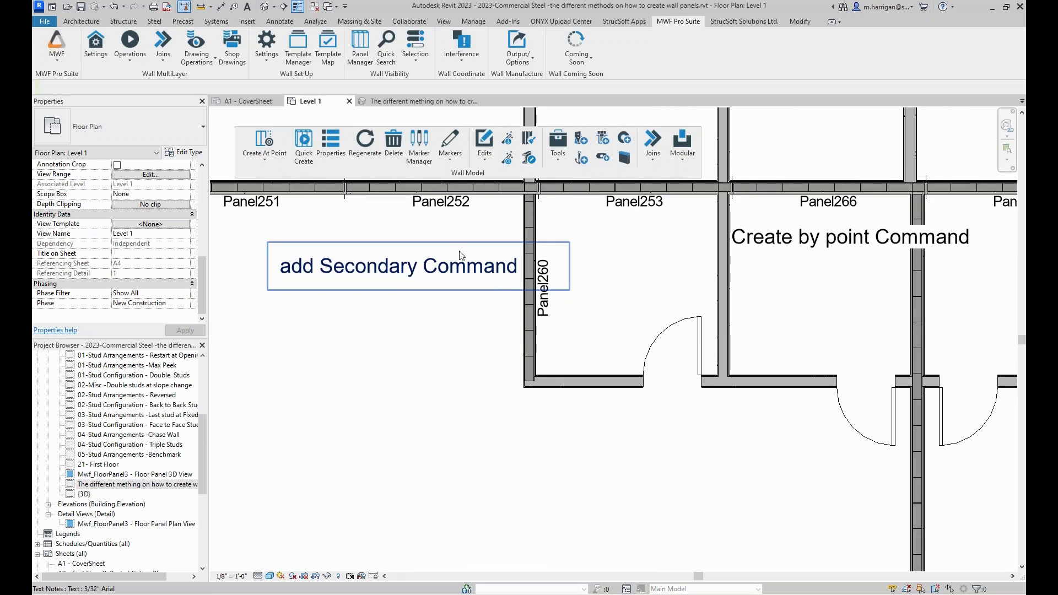
pyautogui.scroll(1, 460, 256)
pyautogui.moveTo(511, 245); pyautogui.dragTo(523, 293, button='middle')
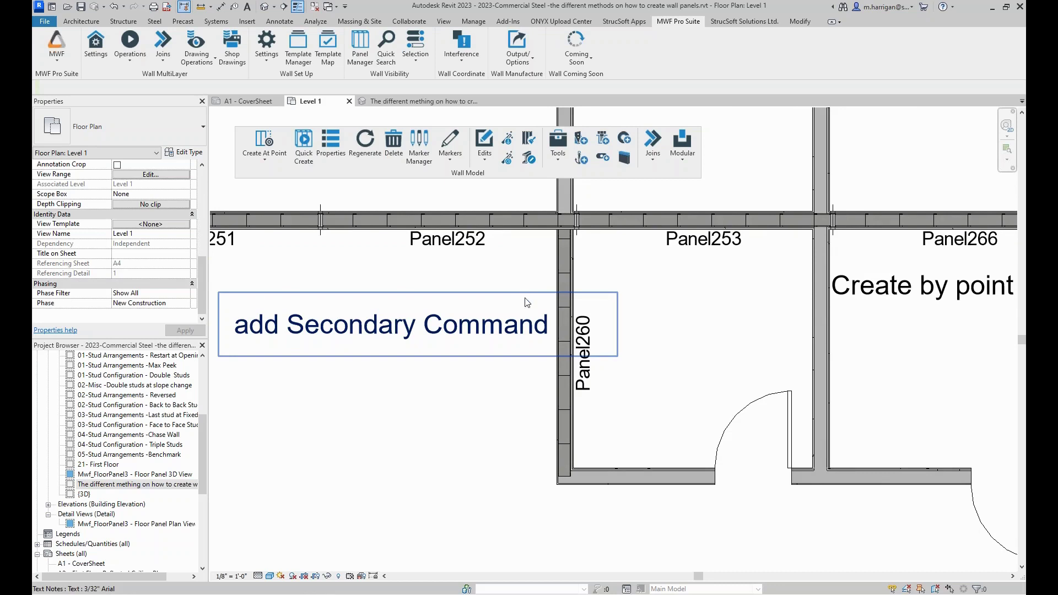
# Step: Inspect the BIMSF container, description and label properties of a Panel260 stud in the short wall
pyautogui.scroll(2, 566, 353)
pyautogui.click(576, 296)
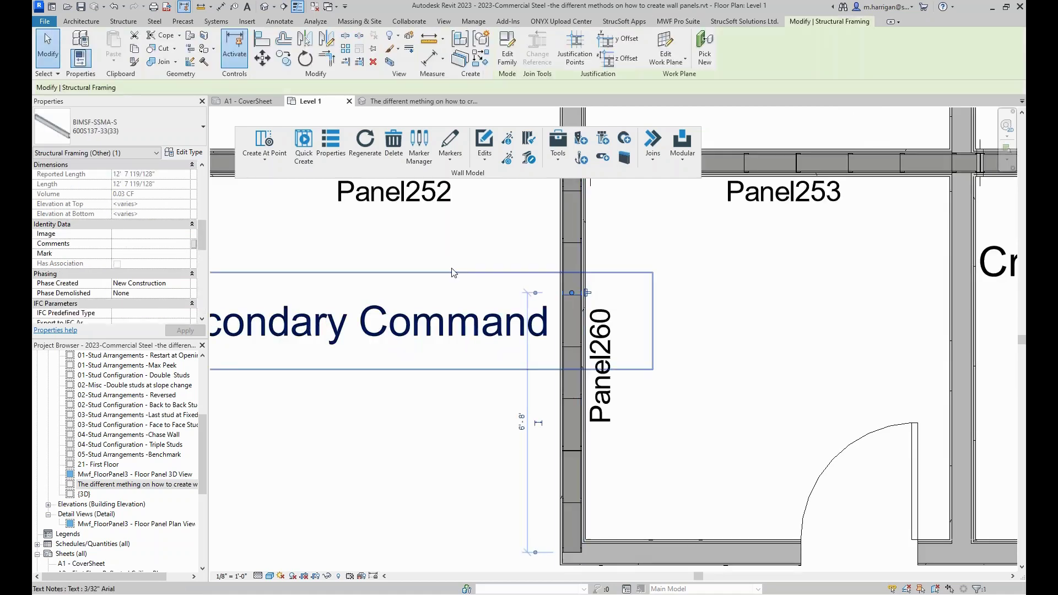
pyautogui.scroll(-5, 110, 224)
pyautogui.scroll(-2, 109, 224)
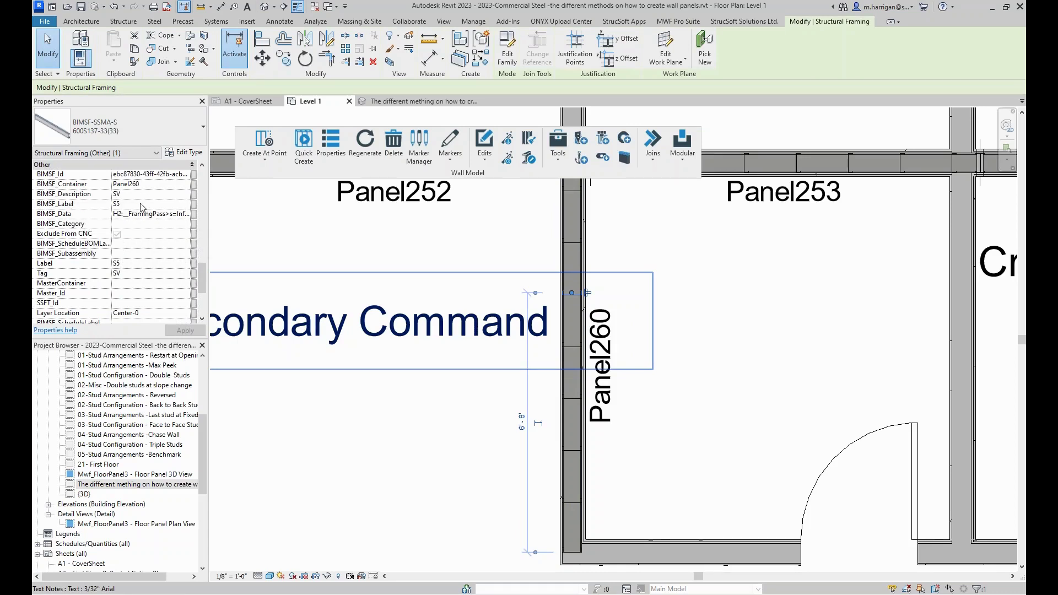
pyautogui.click(345, 249)
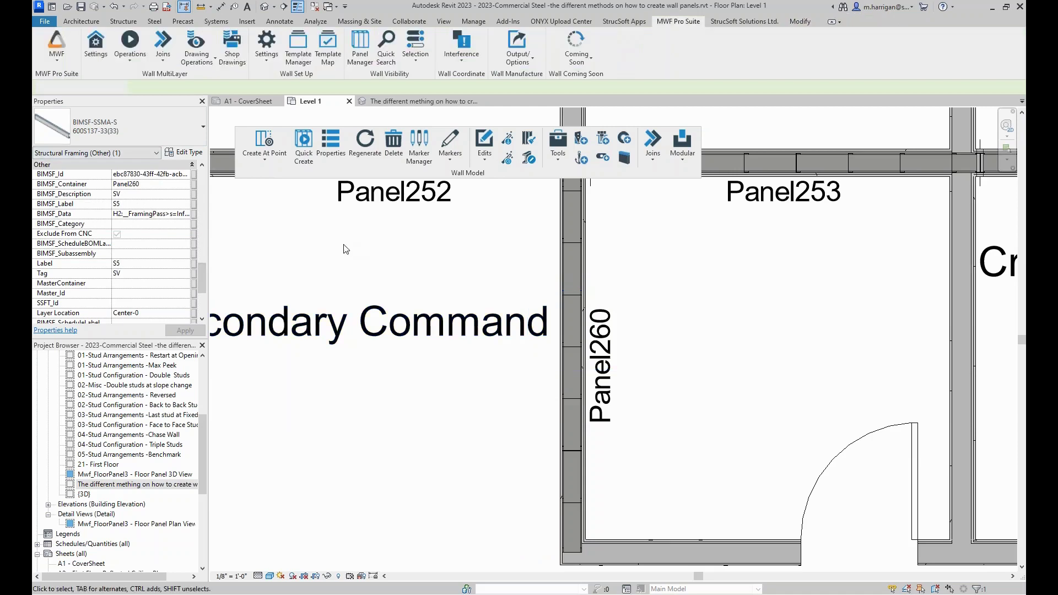
# Step: Nudge the "add Secondary Command" note horizontally away from the Panel260 wall so they no longer overlap
pyautogui.scroll(-2, 345, 249)
pyautogui.moveTo(319, 305); pyautogui.dragTo(504, 323, button='middle')
pyautogui.click(504, 324)
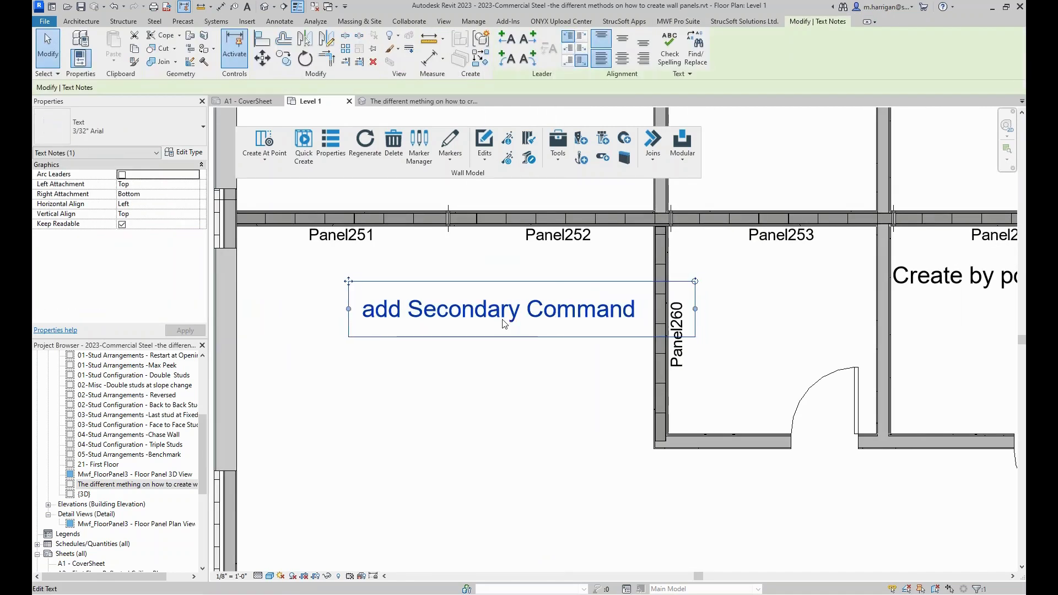
pyautogui.press('Left')
pyautogui.press('Left')
pyautogui.press('Left')
pyautogui.press('Left')
pyautogui.press('Left')
pyautogui.press('Left')
pyautogui.press('Left')
pyautogui.press('Left')
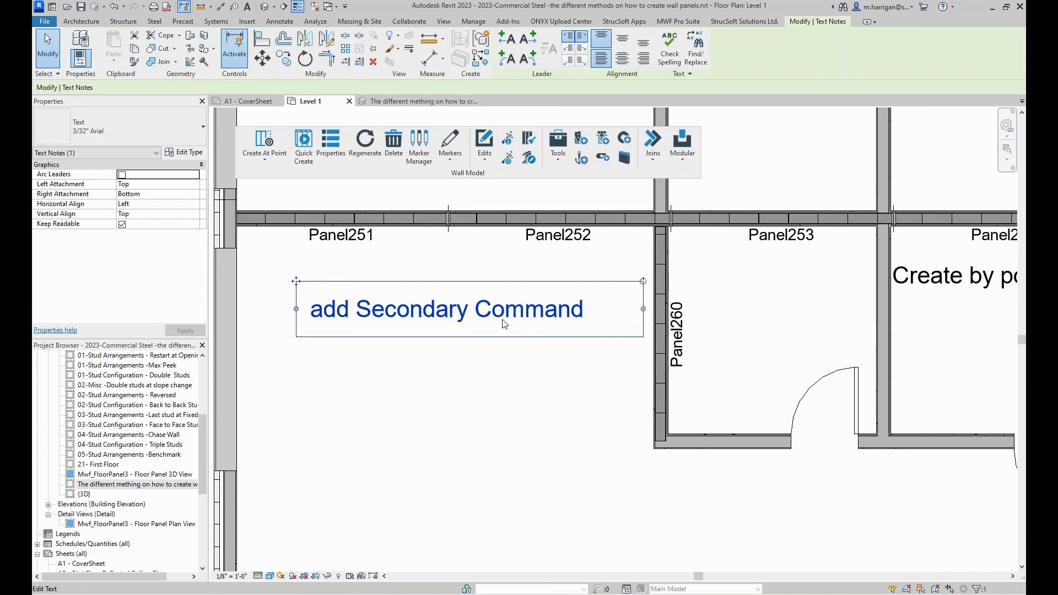
pyautogui.press('Left')
pyautogui.press('Left')
pyautogui.click(555, 385)
# Step: Examine the finish layers and framing of the Panel260 wall up close and clear the selection
pyautogui.scroll(2, 698, 309)
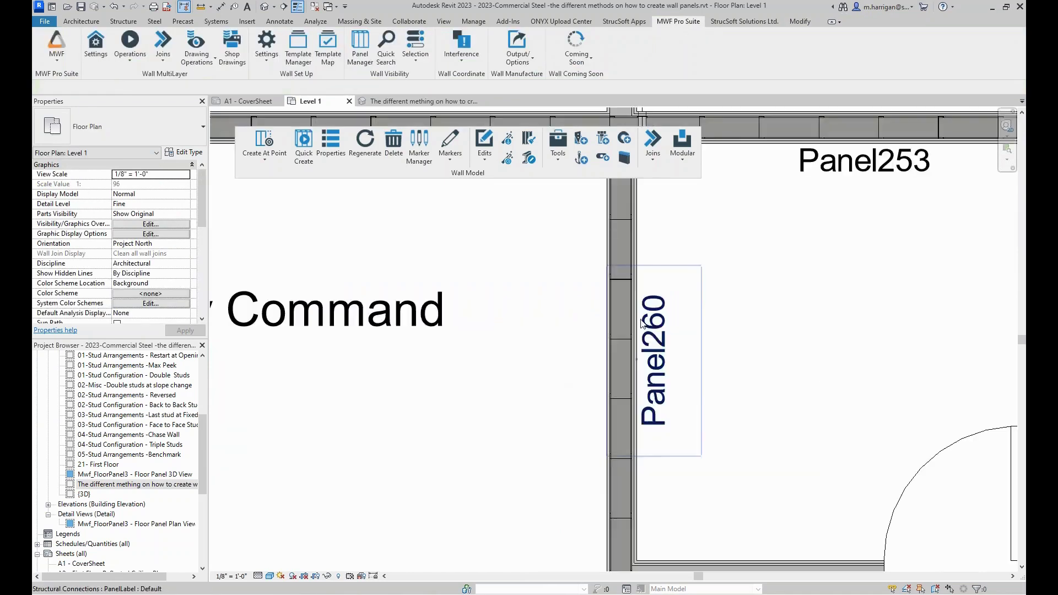
pyautogui.scroll(3, 642, 323)
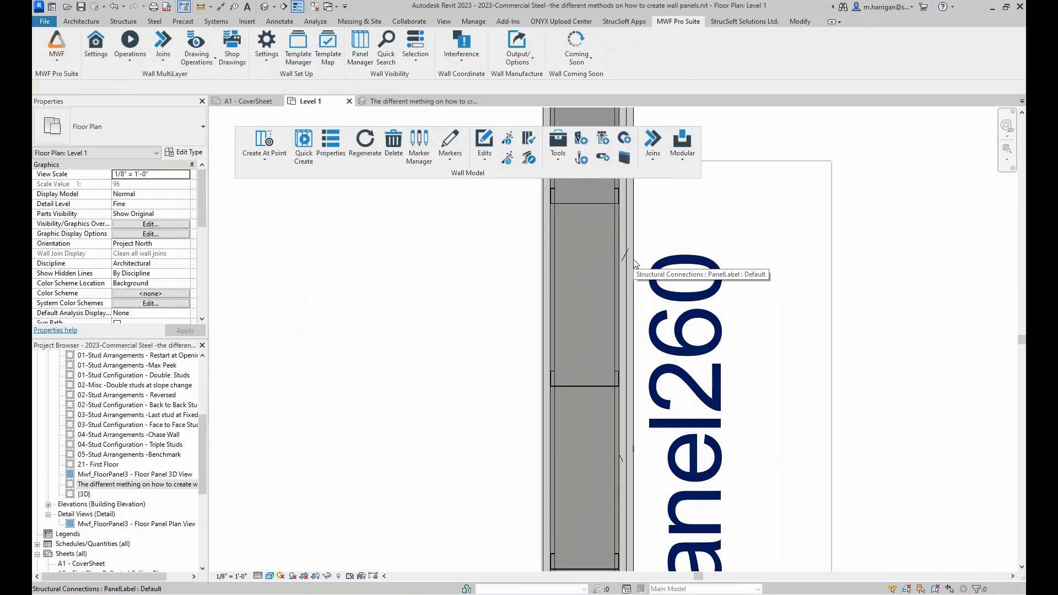
pyautogui.scroll(-5, 622, 251)
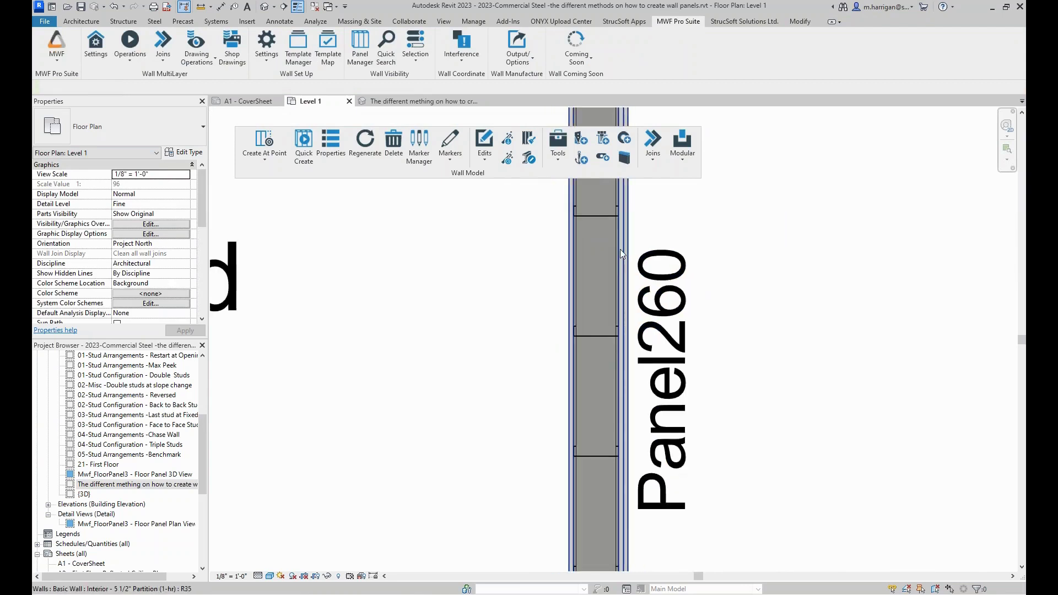
pyautogui.moveTo(678, 260); pyautogui.dragTo(550, 238)
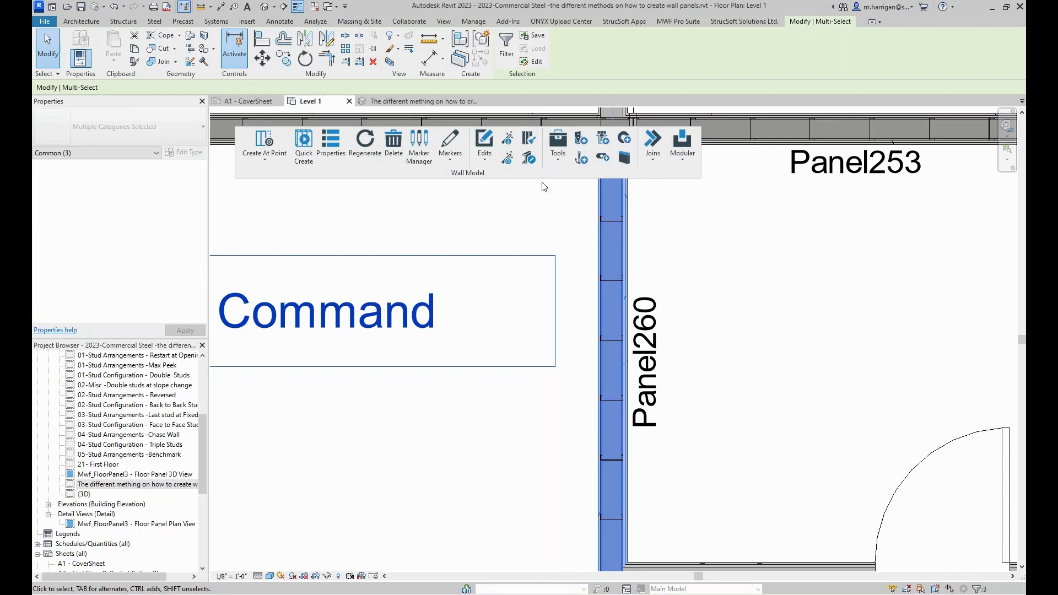
pyautogui.click(678, 248)
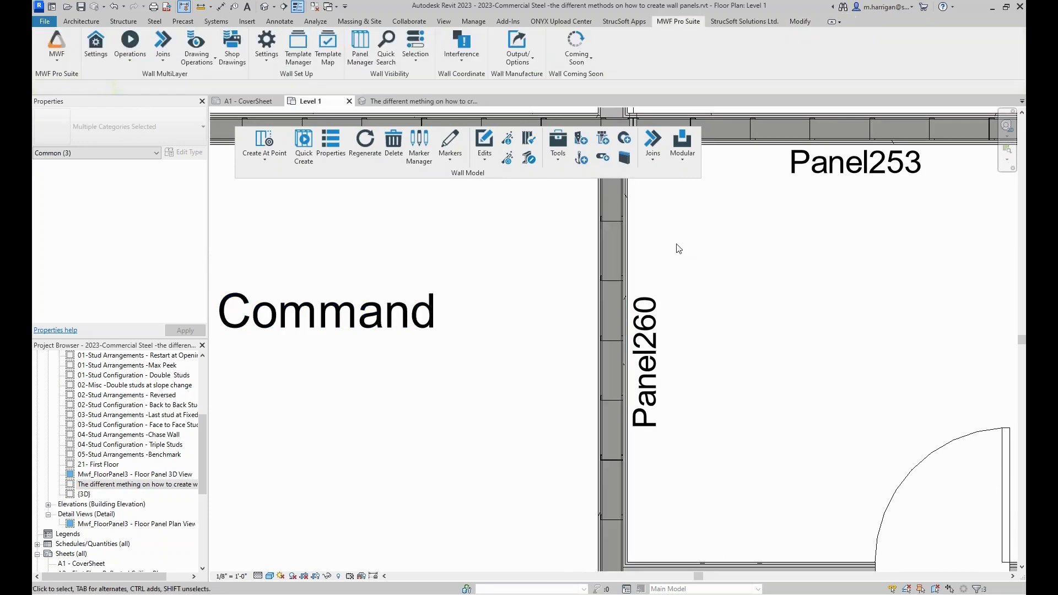
# Step: Dock the floating Wall Model tools and run Add Secondary on the Panel260 wall
pyautogui.click(616, 243)
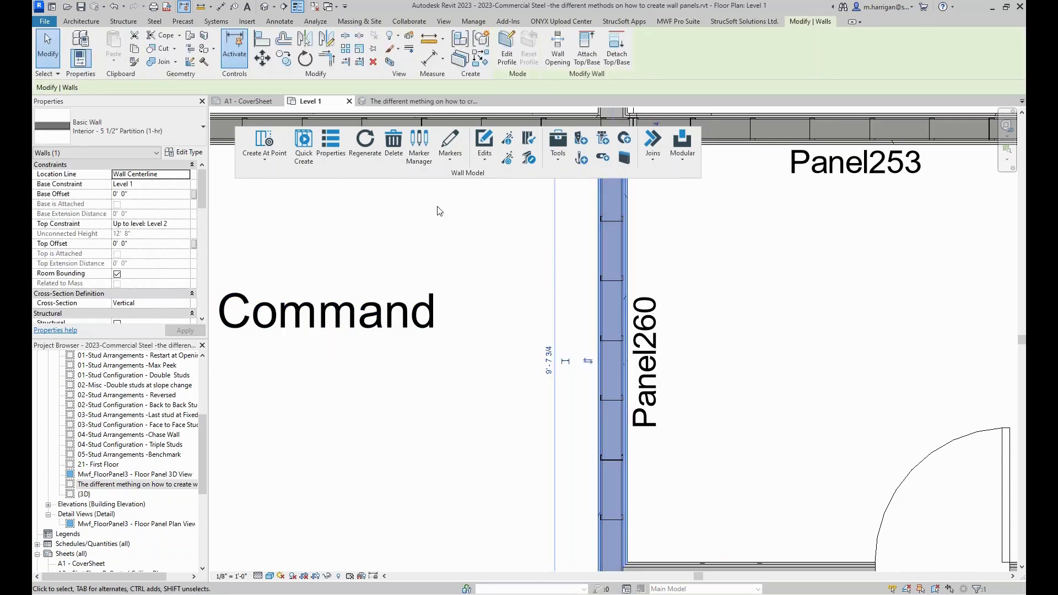
pyautogui.click(657, 21)
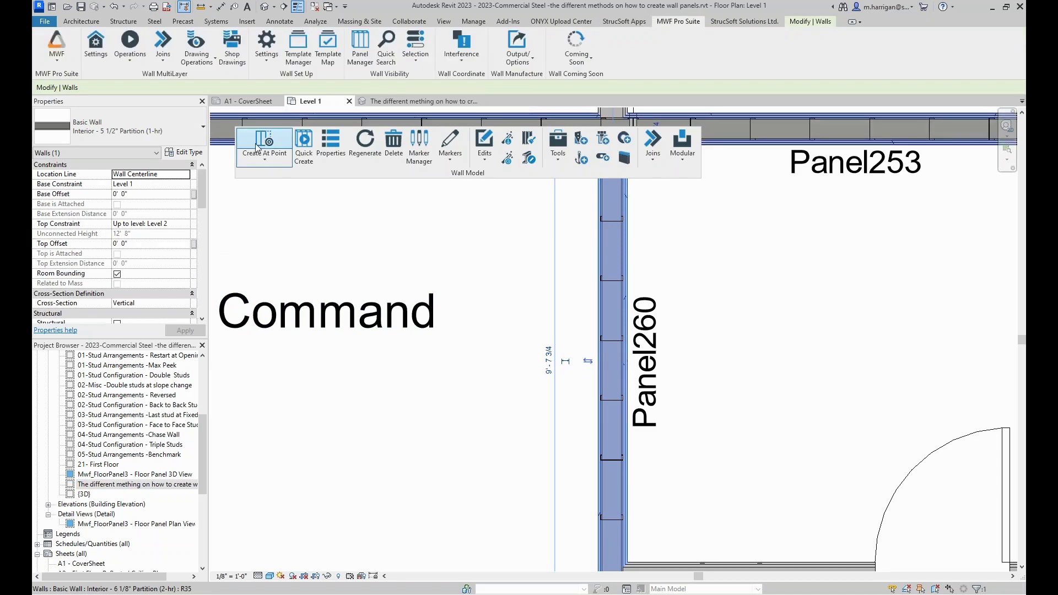
pyautogui.moveTo(266, 178); pyautogui.dragTo(403, 82)
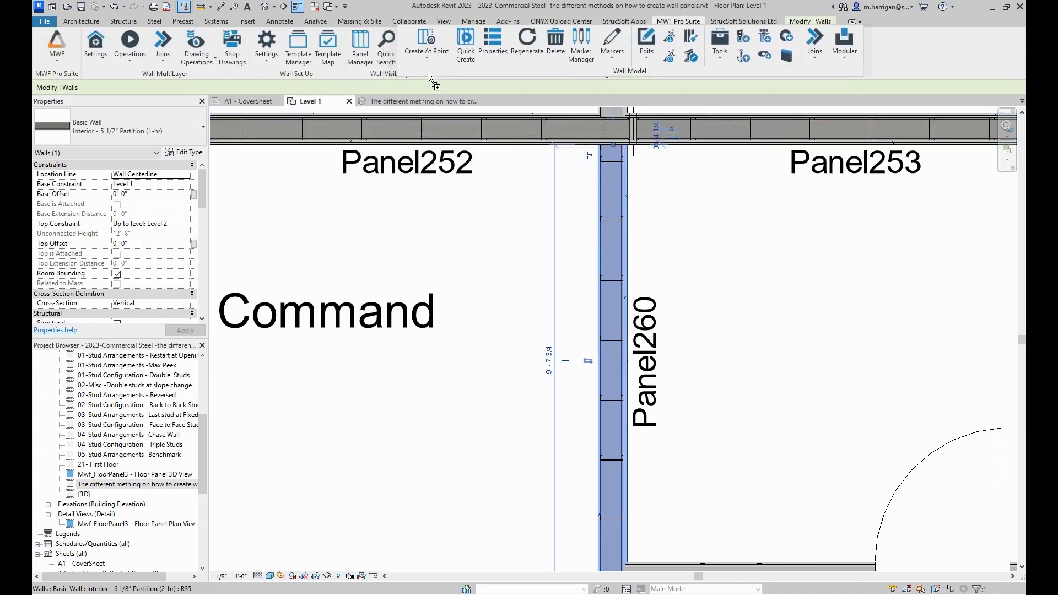
pyautogui.click(127, 51)
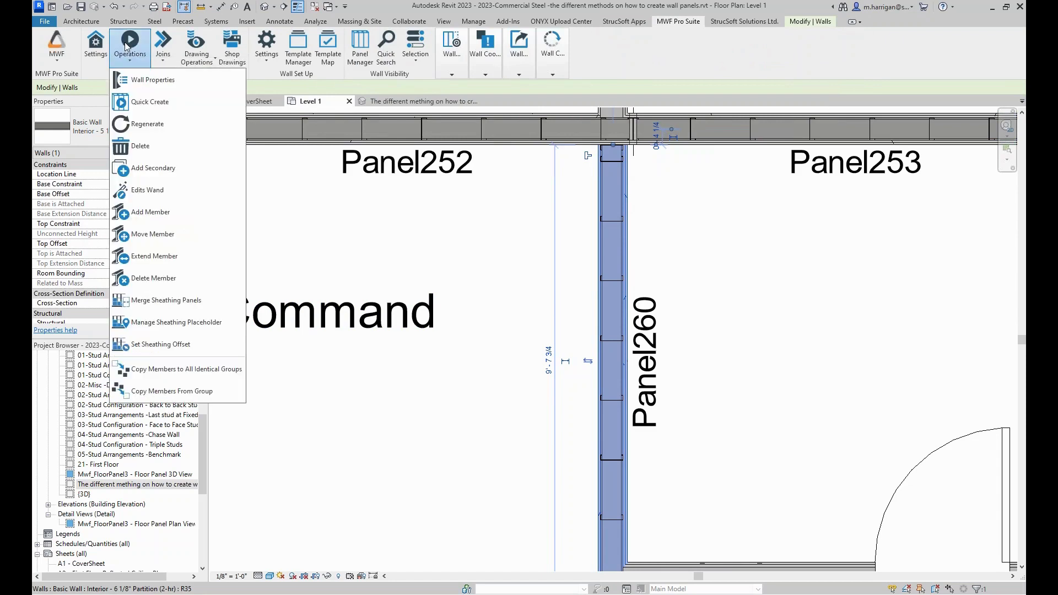
pyautogui.click(148, 175)
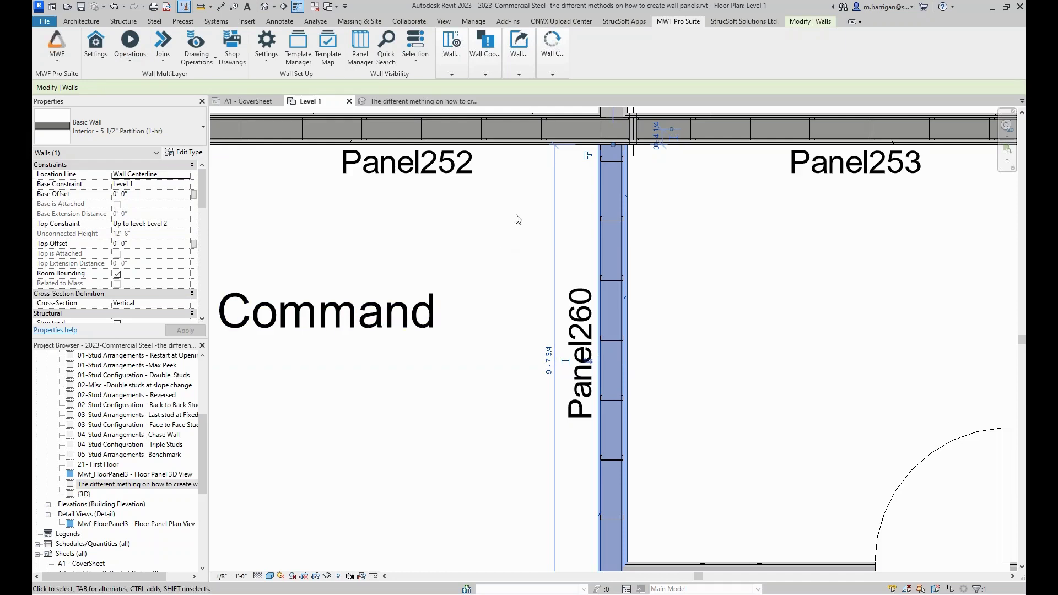
# Step: In the Panel260 wall's MWF Wall Properties, apply the Gyp sheathing template from the Default folder to the exterior 5/8" gypsum layer
pyautogui.click(586, 257)
pyautogui.scroll(2, 587, 256)
pyautogui.click(598, 257)
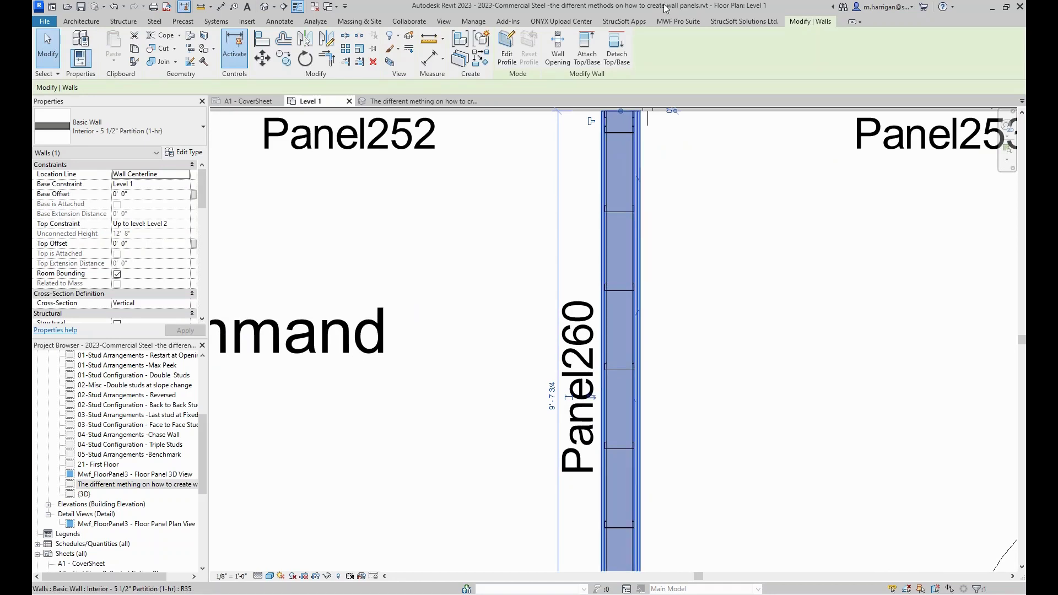
pyautogui.click(667, 23)
pyautogui.click(127, 58)
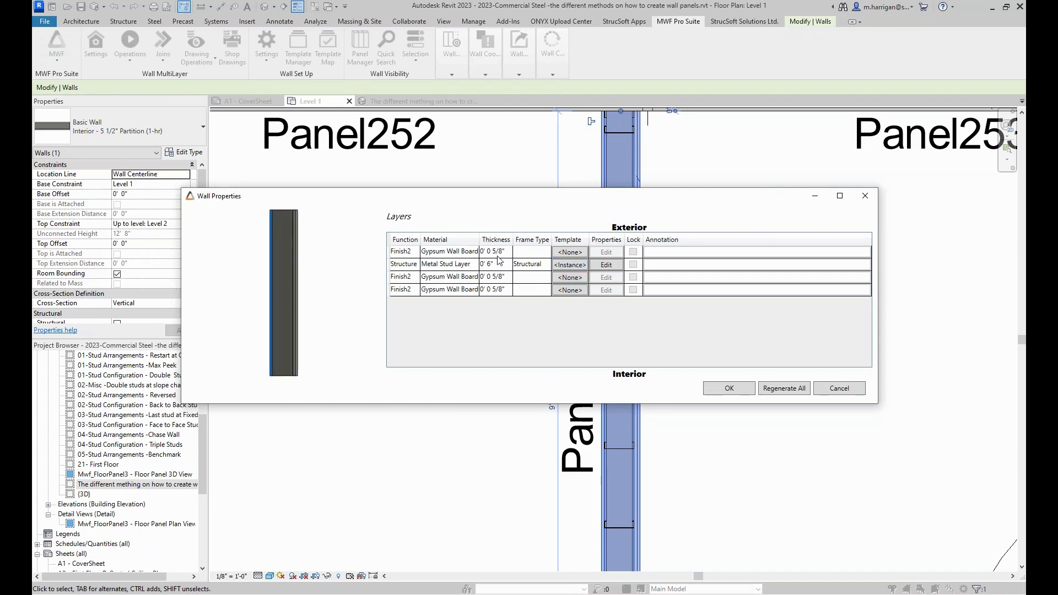
pyautogui.click(581, 253)
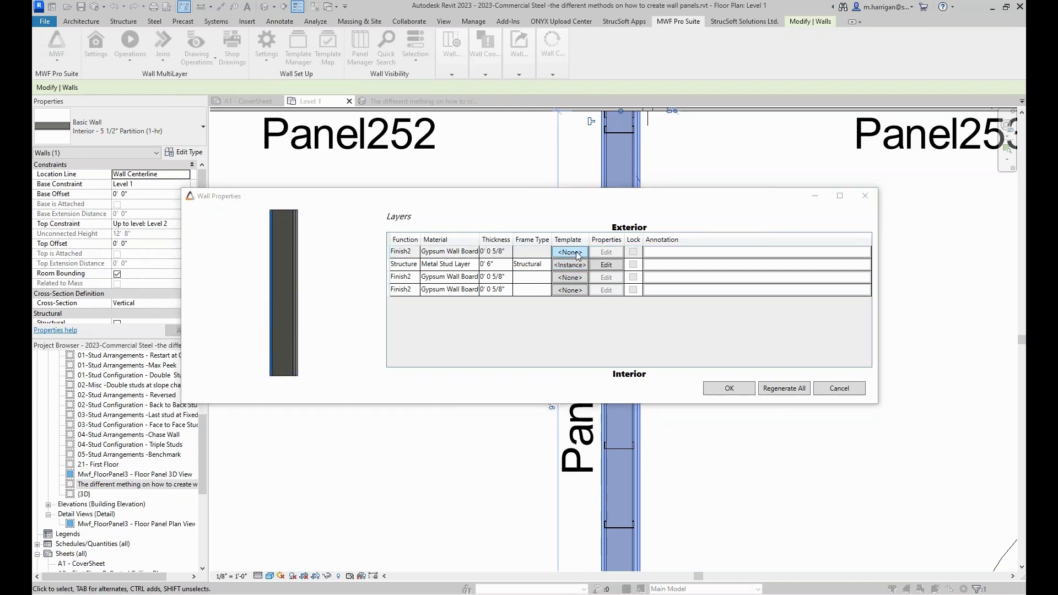
pyautogui.click(511, 172)
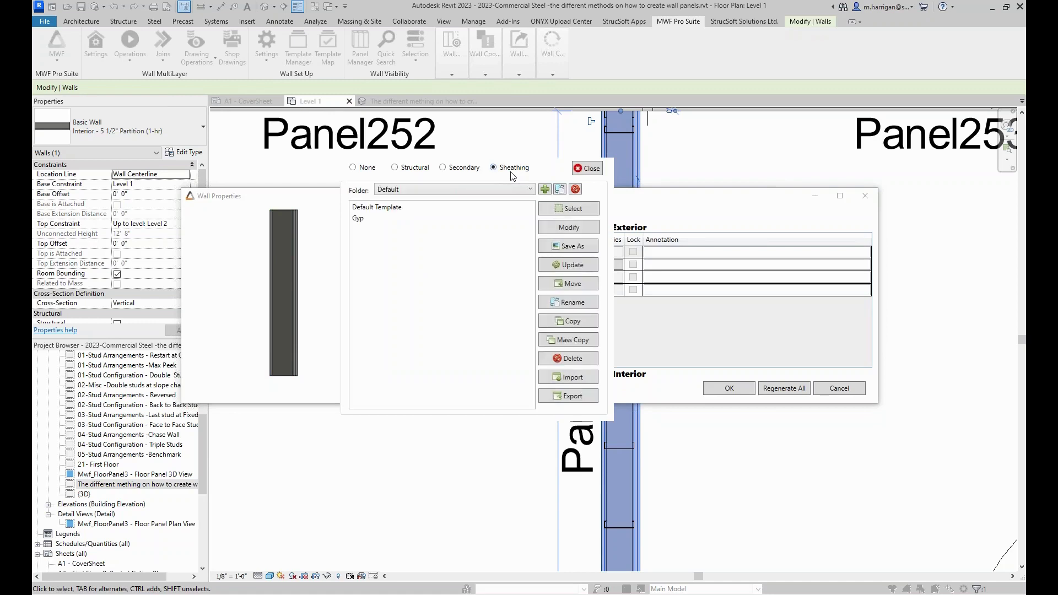
pyautogui.click(378, 219)
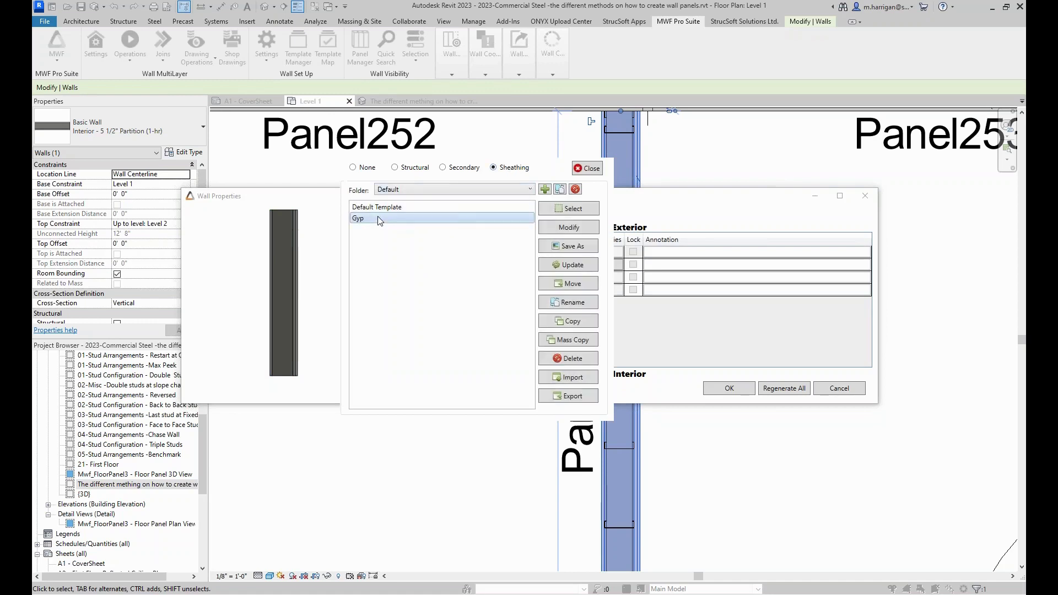
pyautogui.click(560, 208)
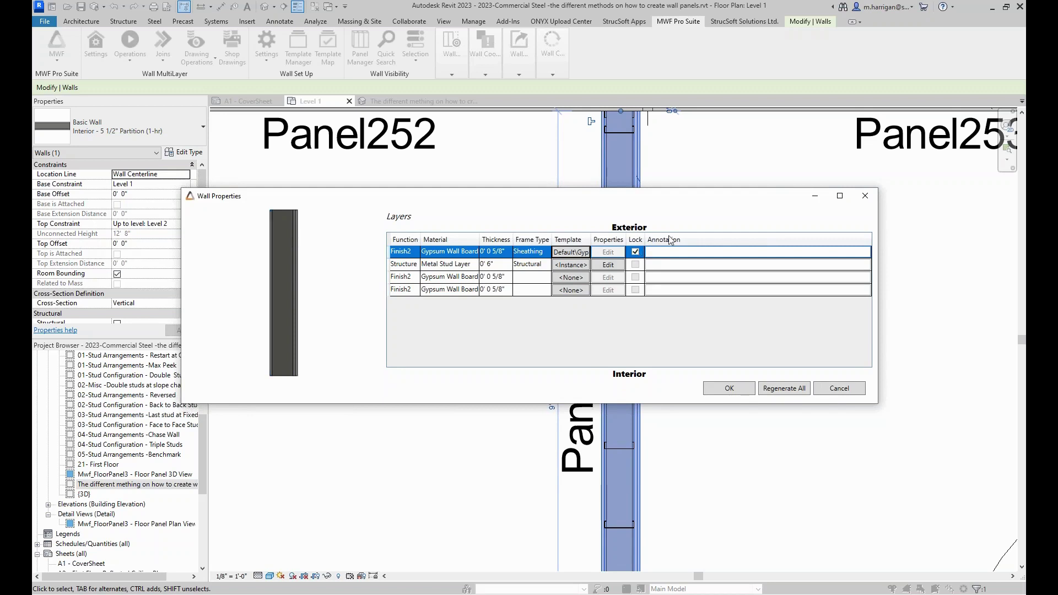
pyautogui.click(735, 393)
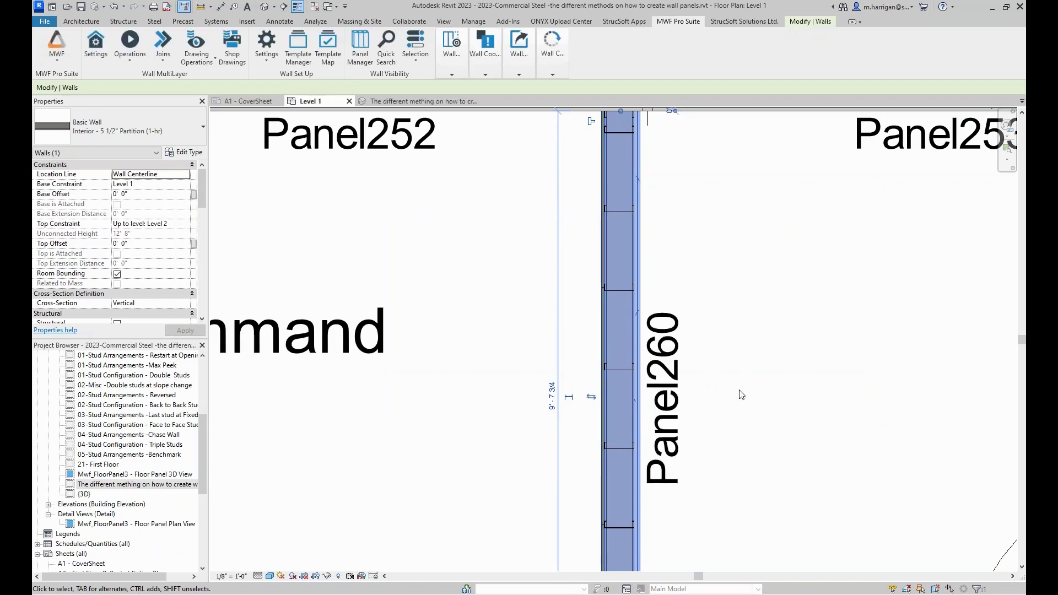
# Step: Inspect a new sheathing panel on the Panel260 wall, checking its BIMSF, master container and layer location properties
pyautogui.click(765, 292)
pyautogui.scroll(3, 593, 297)
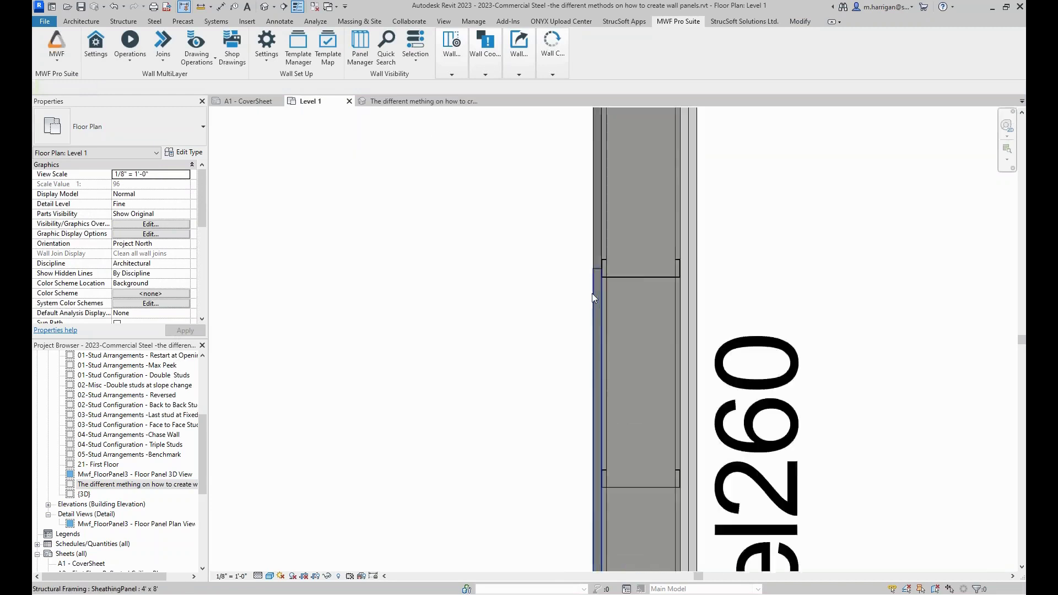
pyautogui.click(594, 296)
pyautogui.scroll(-1, 645, 252)
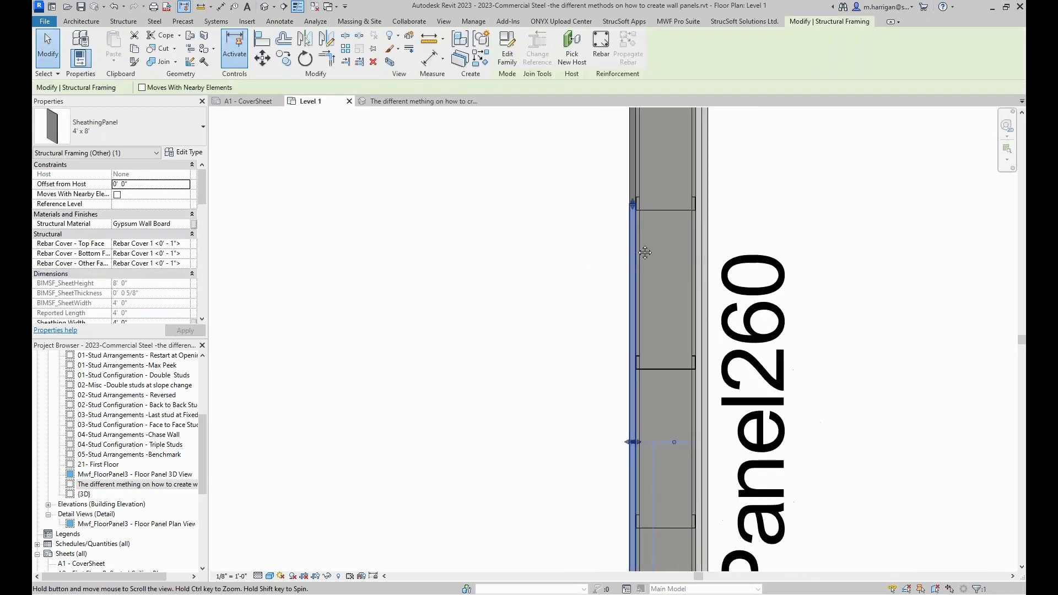
pyautogui.scroll(-2, 645, 252)
pyautogui.moveTo(646, 306); pyautogui.dragTo(654, 248, button='middle')
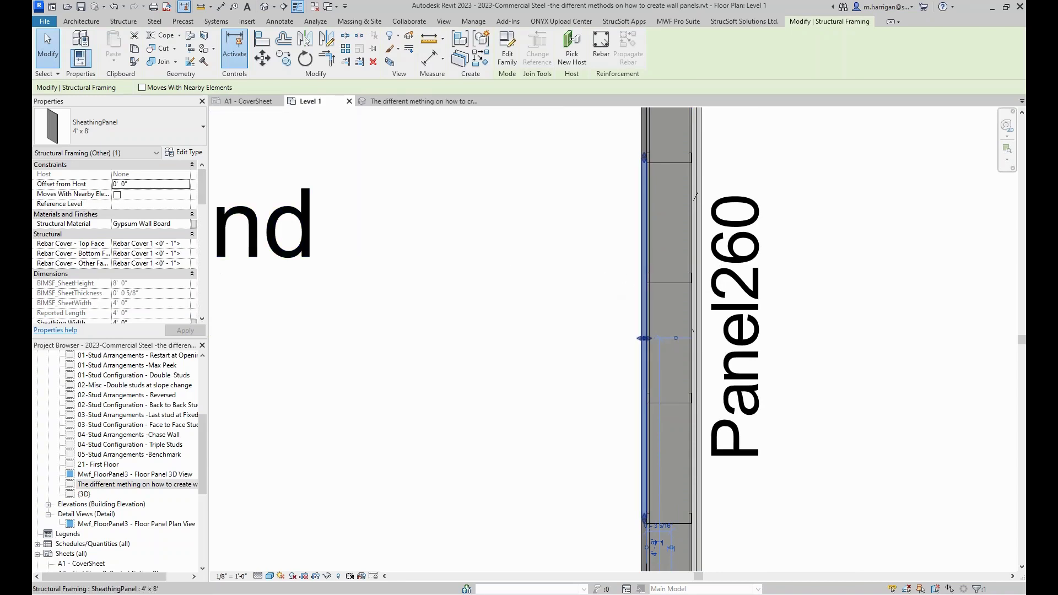
pyautogui.scroll(-2, 134, 208)
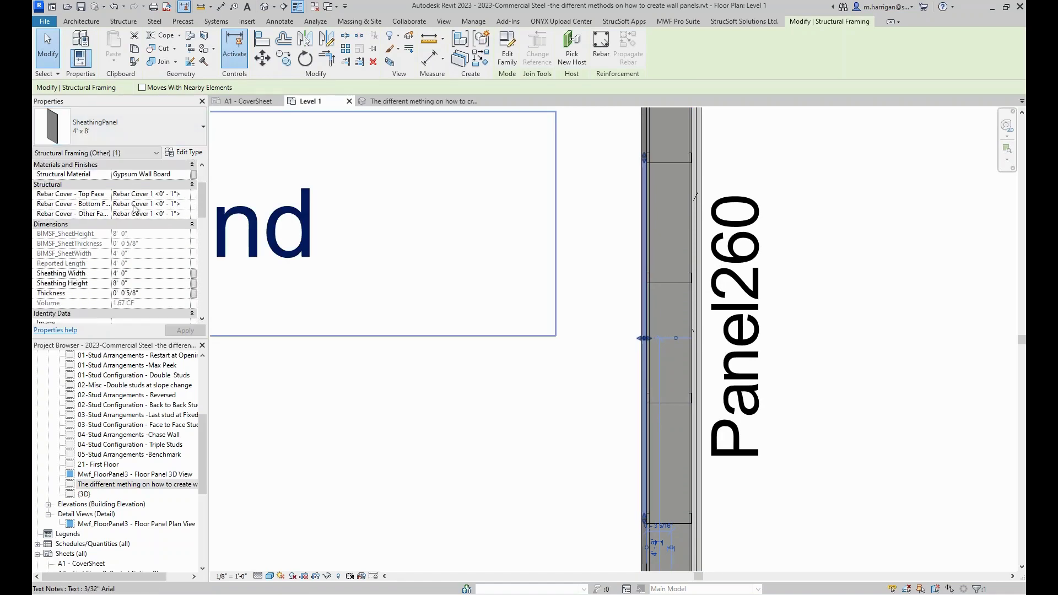
pyautogui.scroll(-9, 133, 207)
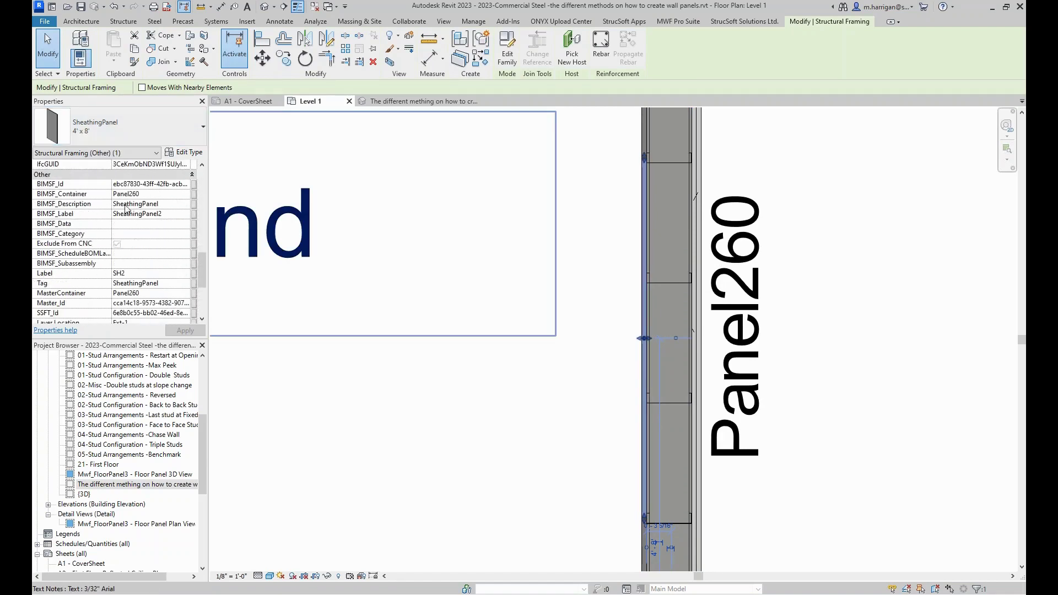
pyautogui.scroll(-1, 107, 209)
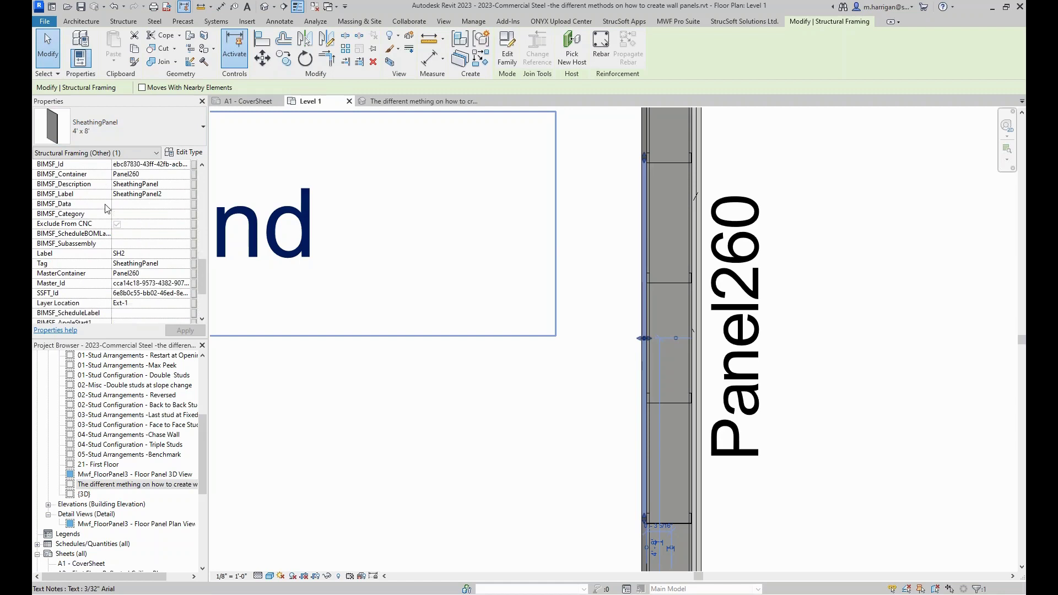
pyautogui.scroll(-1, 107, 208)
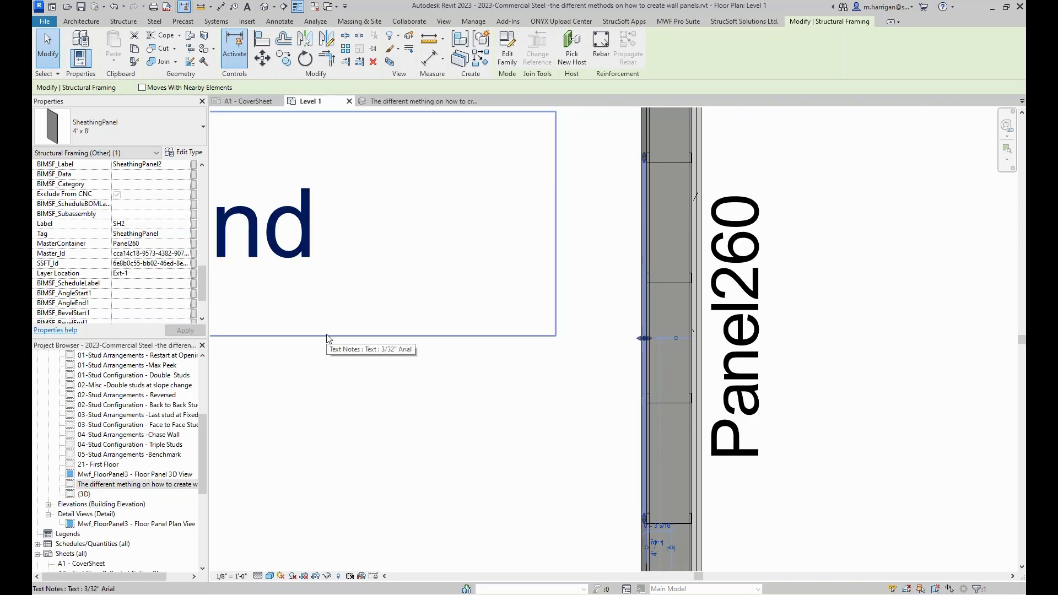
# Step: Check the MasterContainer and Master_Id properties of a Panel260 stud behind the sheathing
pyautogui.click(569, 363)
pyautogui.click(669, 280)
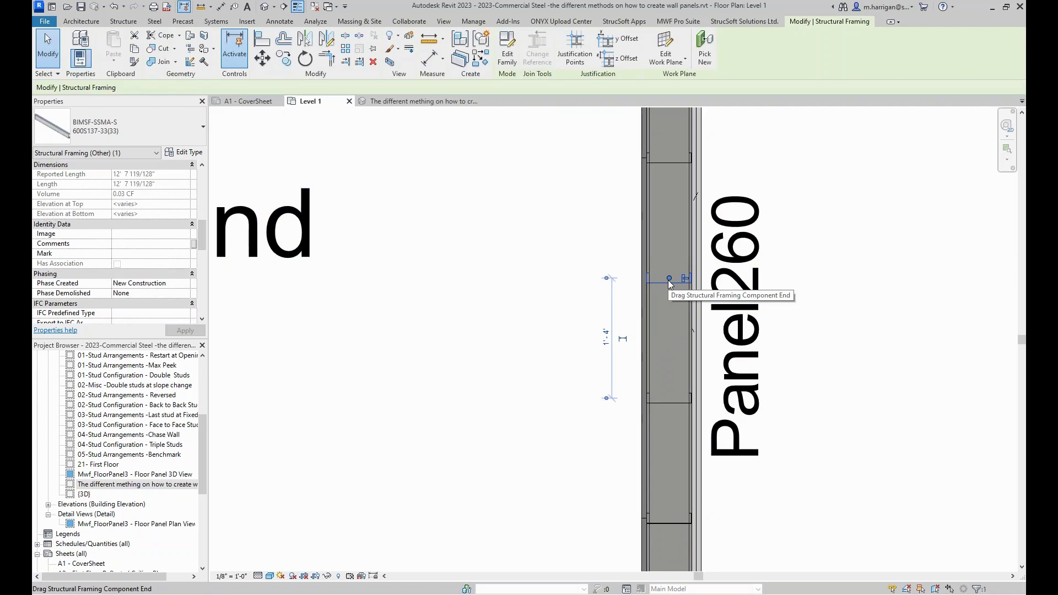
pyautogui.scroll(-5, 141, 196)
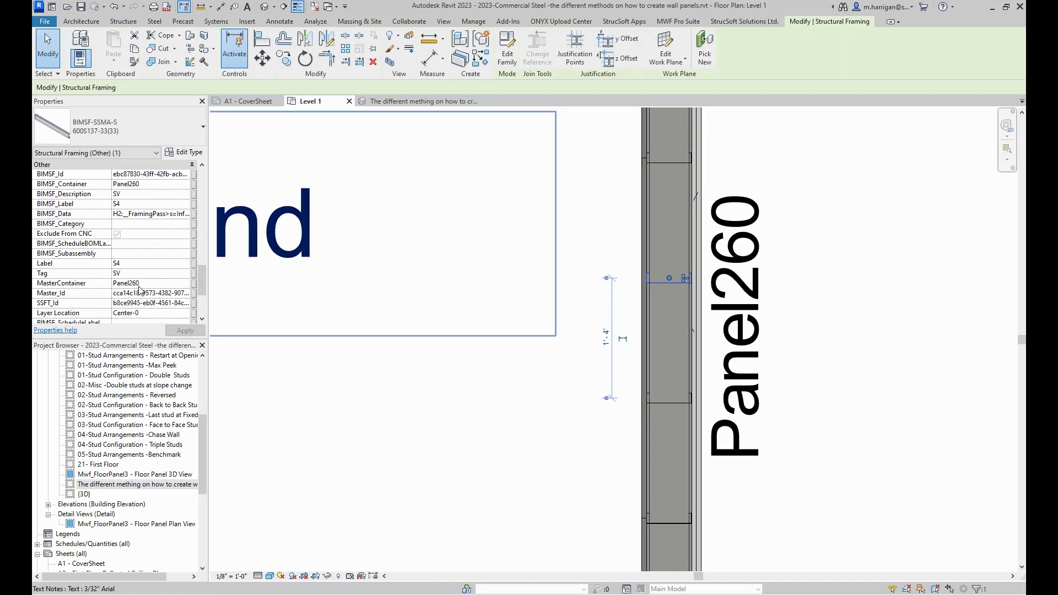
# Step: Compare with a Panel253 stud by checking its BIMSF container, MasterContainer and Master_Id properties
pyautogui.click(465, 406)
pyautogui.scroll(-3, 465, 406)
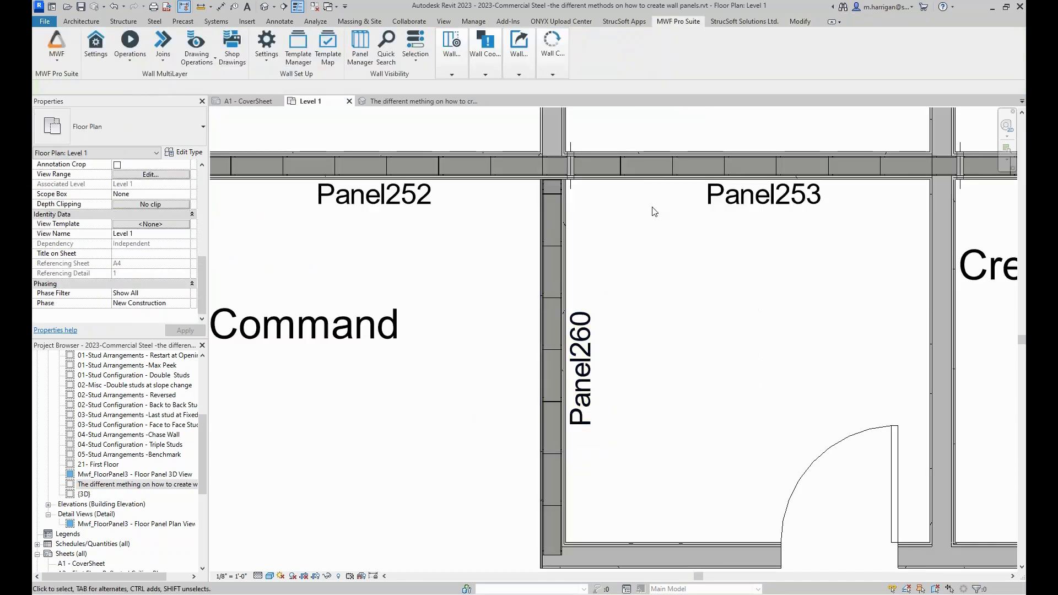
pyautogui.click(620, 167)
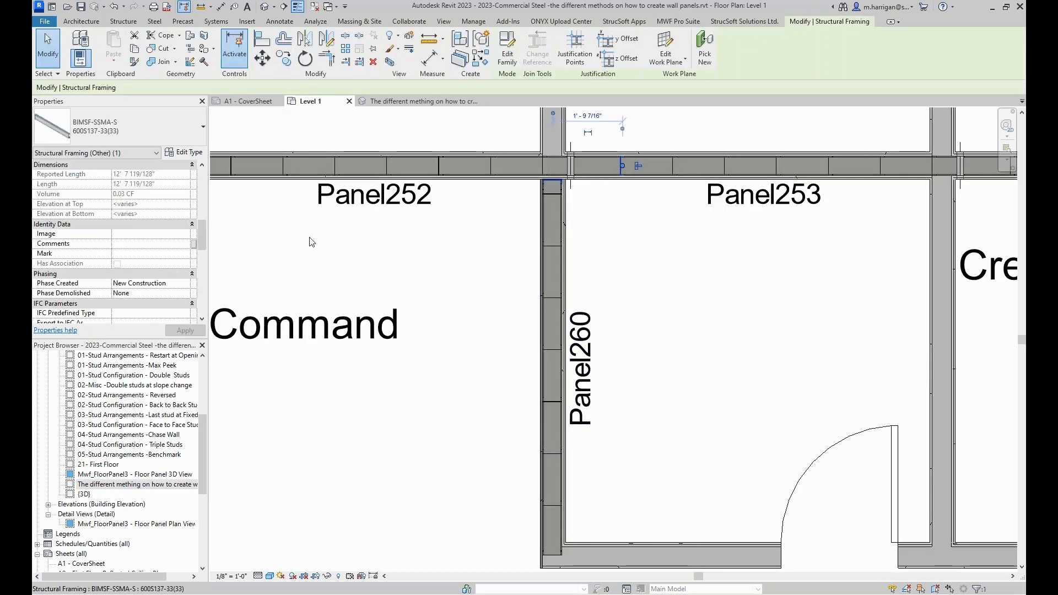
pyautogui.scroll(-10, 166, 231)
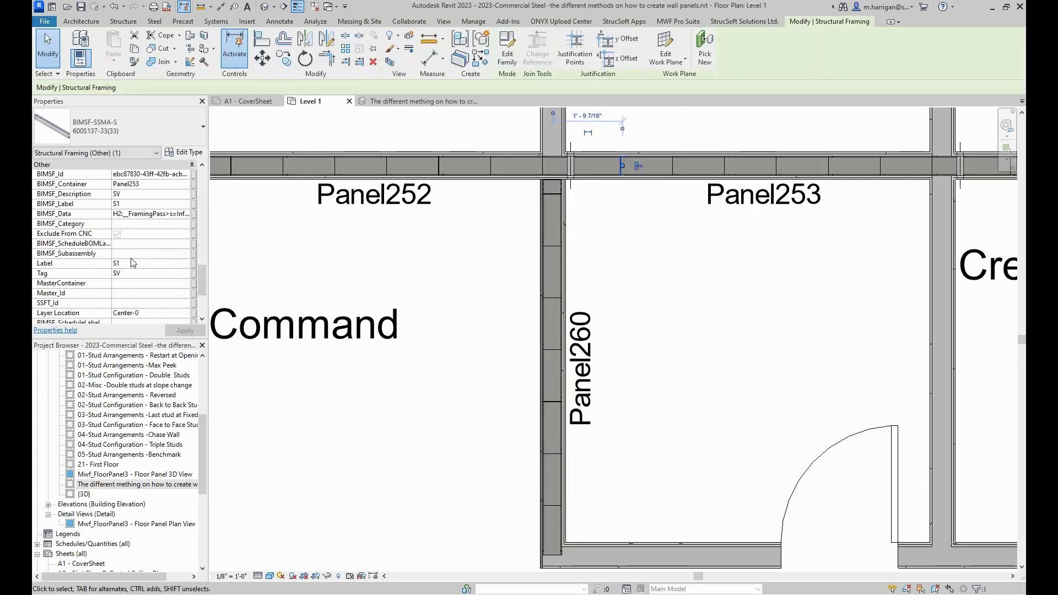
pyautogui.scroll(-2, 132, 263)
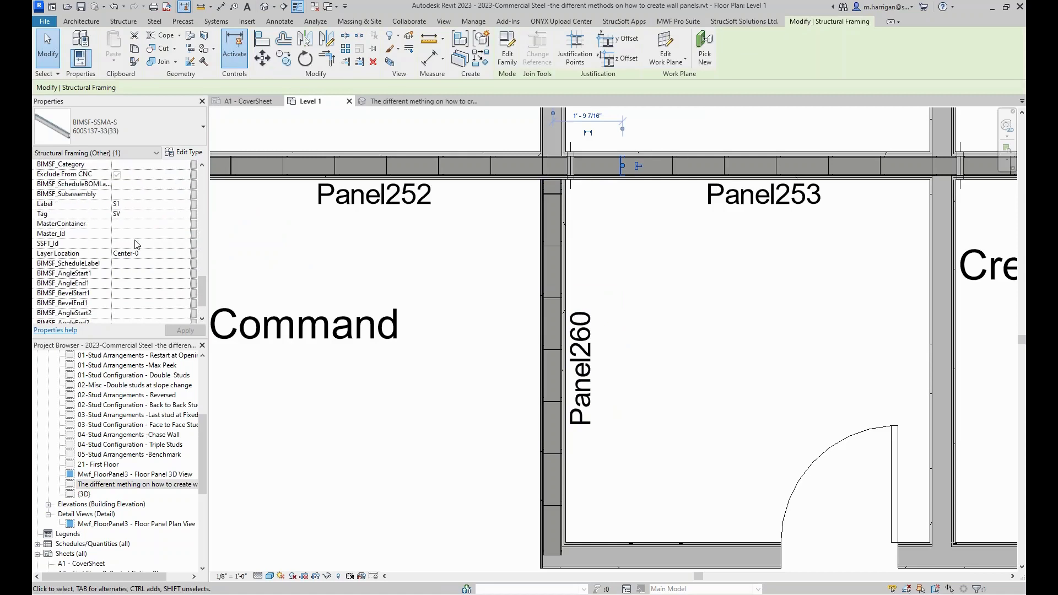
# Step: Review the Panel253 stud's BIMSF_Container, MasterContainer and Master_Id properties once more and clear the selection
pyautogui.scroll(3, 140, 251)
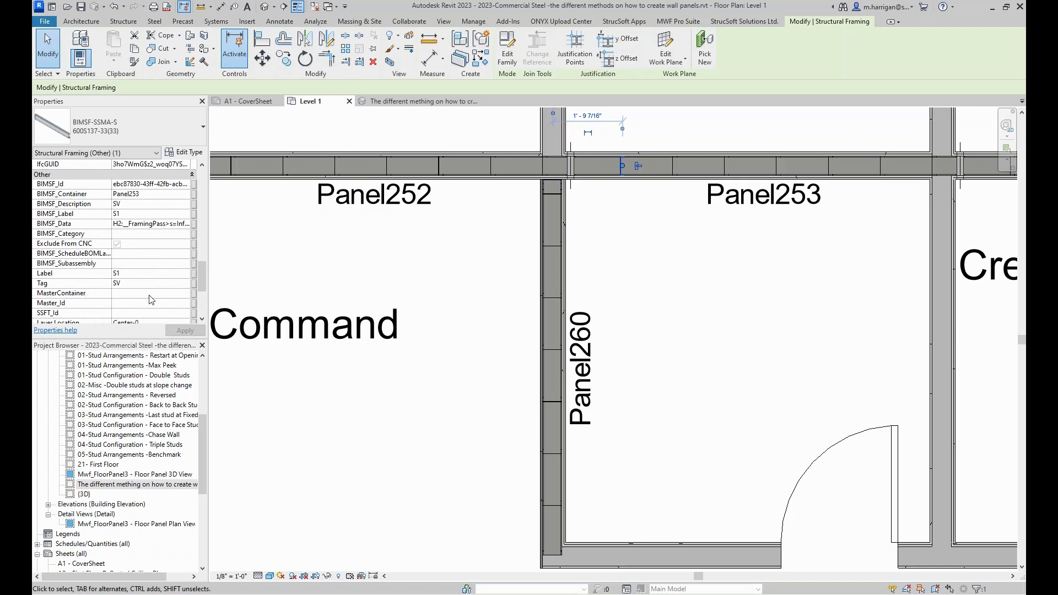
pyautogui.click(689, 267)
pyautogui.scroll(-2, 639, 332)
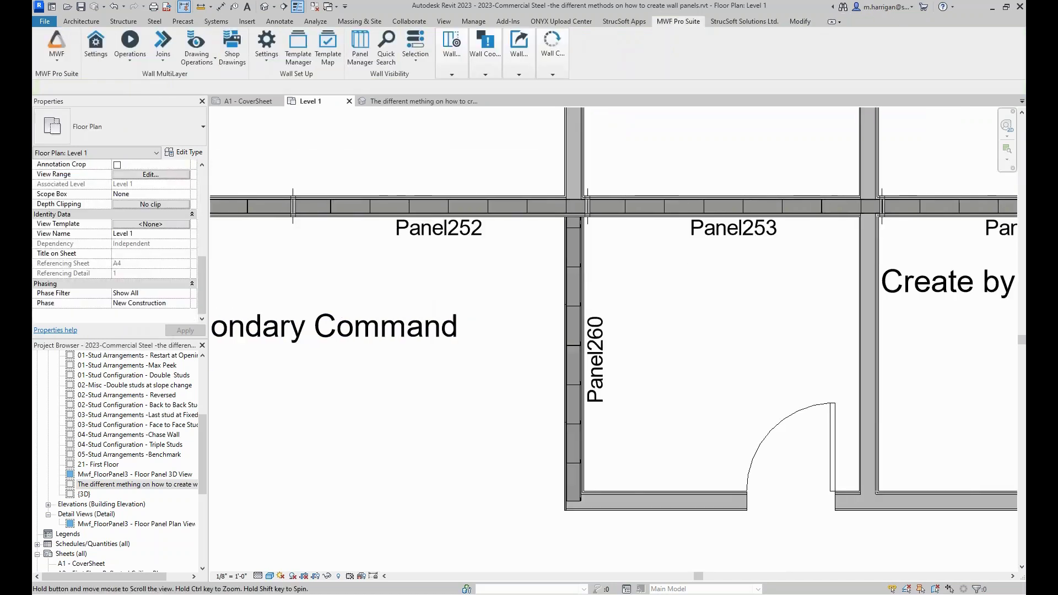
pyautogui.moveTo(710, 332); pyautogui.dragTo(719, 329, button='middle')
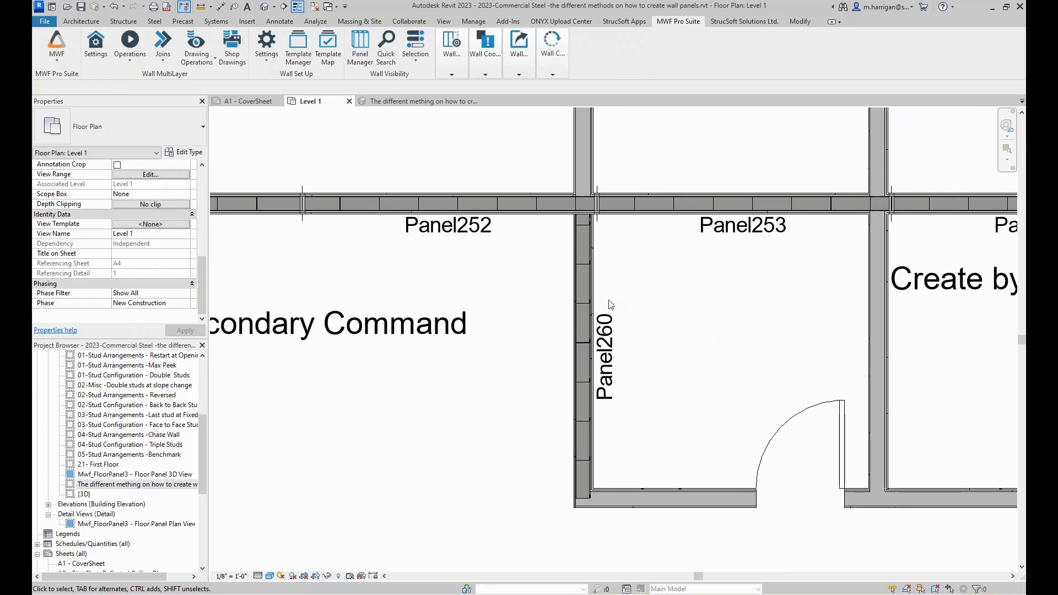
# Step: Select the Exterior - EIFS on Mtl. Stud wall beside the ML Quick Create Command note and open the MWF Project Settings
pyautogui.scroll(-2, 496, 385)
pyautogui.moveTo(480, 400)
pyautogui.mouseDown(button='middle')
pyautogui.moveTo(649, 333)
pyautogui.moveTo(708, 272)
pyautogui.moveTo(713, 251)
pyautogui.mouseUp(button='middle')
pyautogui.moveTo(632, 353); pyautogui.dragTo(754, 298, button='middle')
pyautogui.scroll(-1, 674, 355)
pyautogui.moveTo(675, 356); pyautogui.dragTo(702, 313, button='middle')
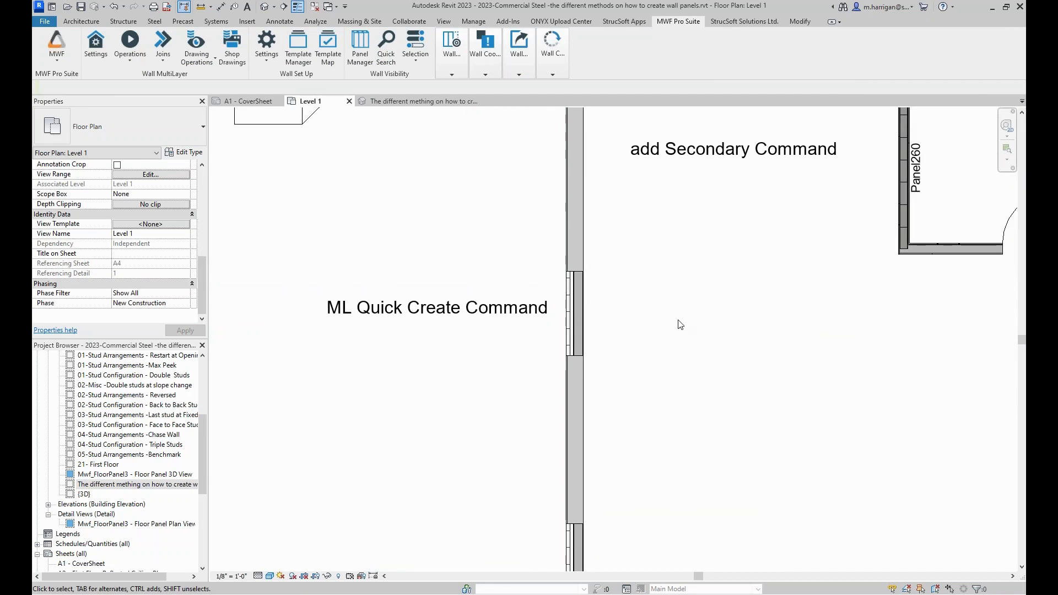
pyautogui.click(589, 306)
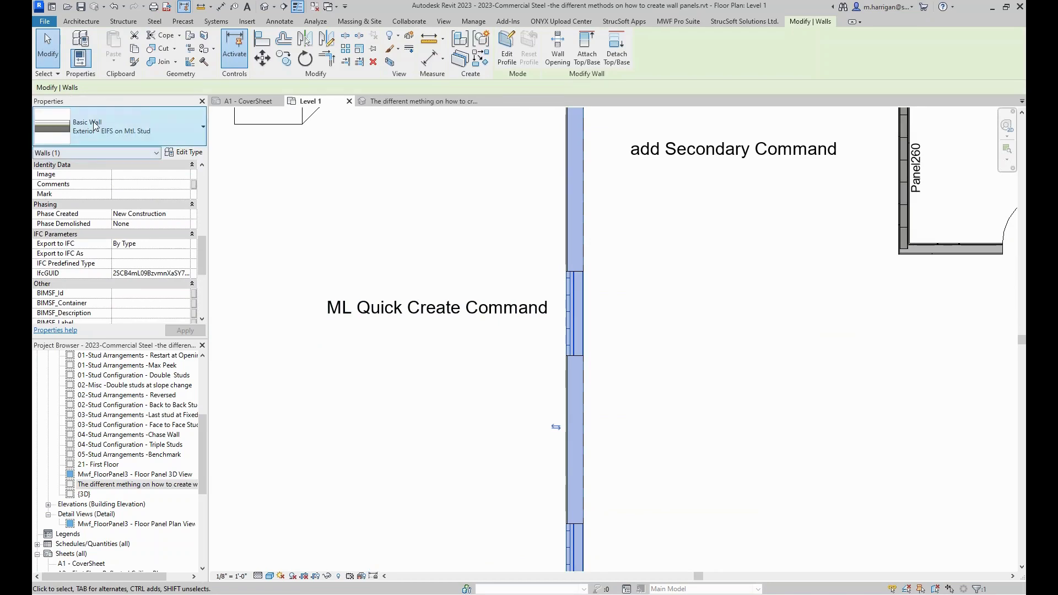
pyautogui.click(669, 22)
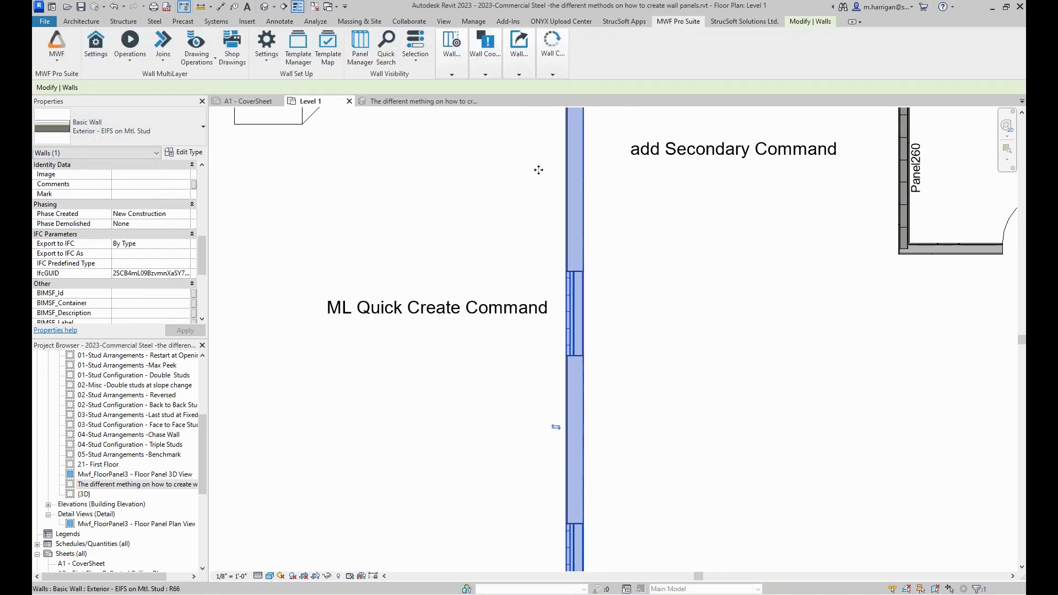
pyautogui.click(95, 53)
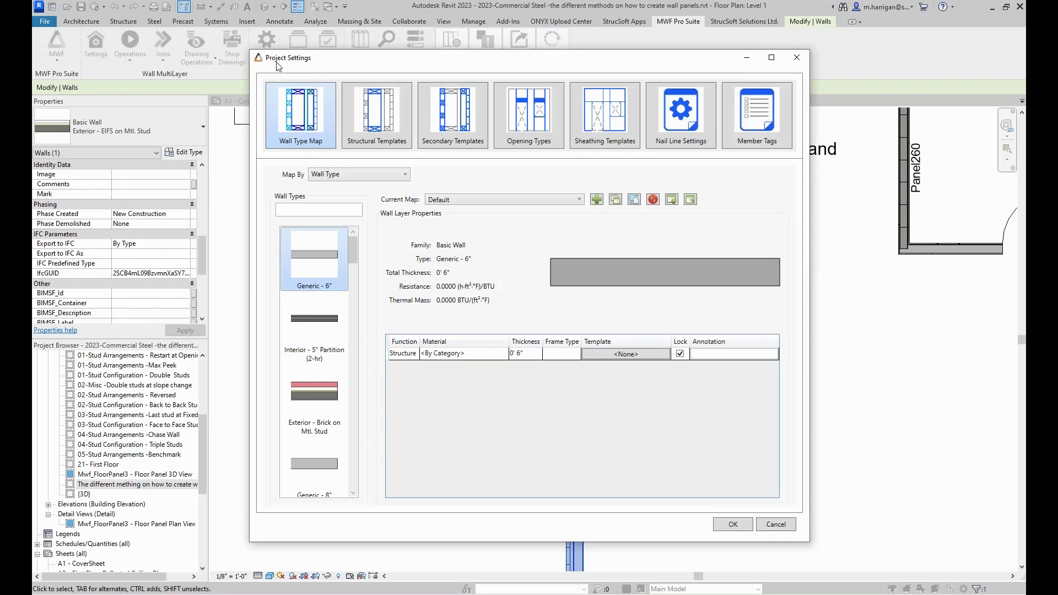
pyautogui.moveTo(278, 63); pyautogui.dragTo(231, 69)
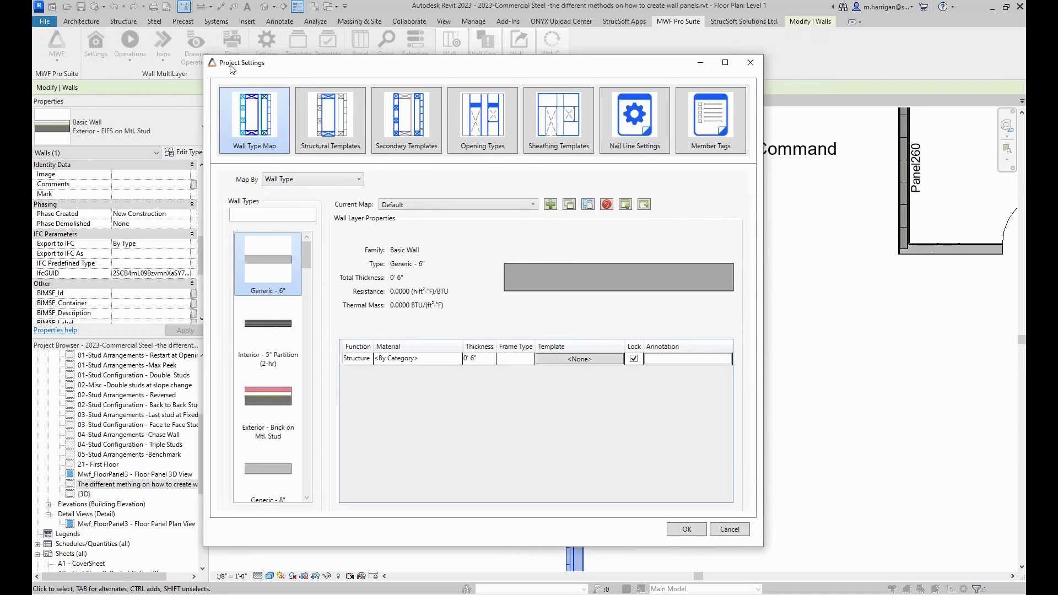
# Step: Look through the project's structural templates, secondary templates, opening types and sheathing templates in the Default folder
pyautogui.click(312, 123)
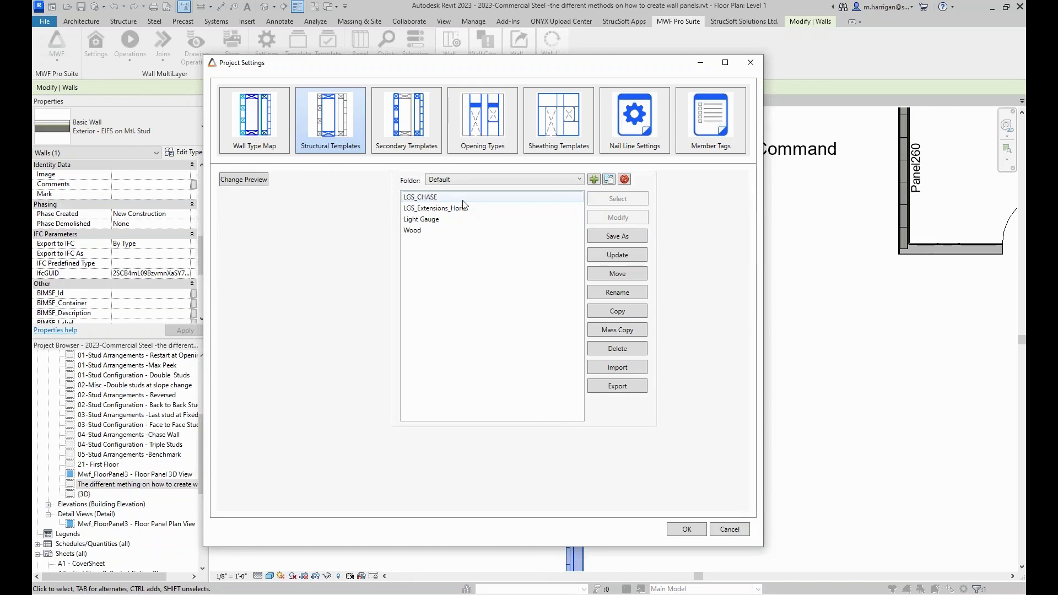
pyautogui.click(424, 146)
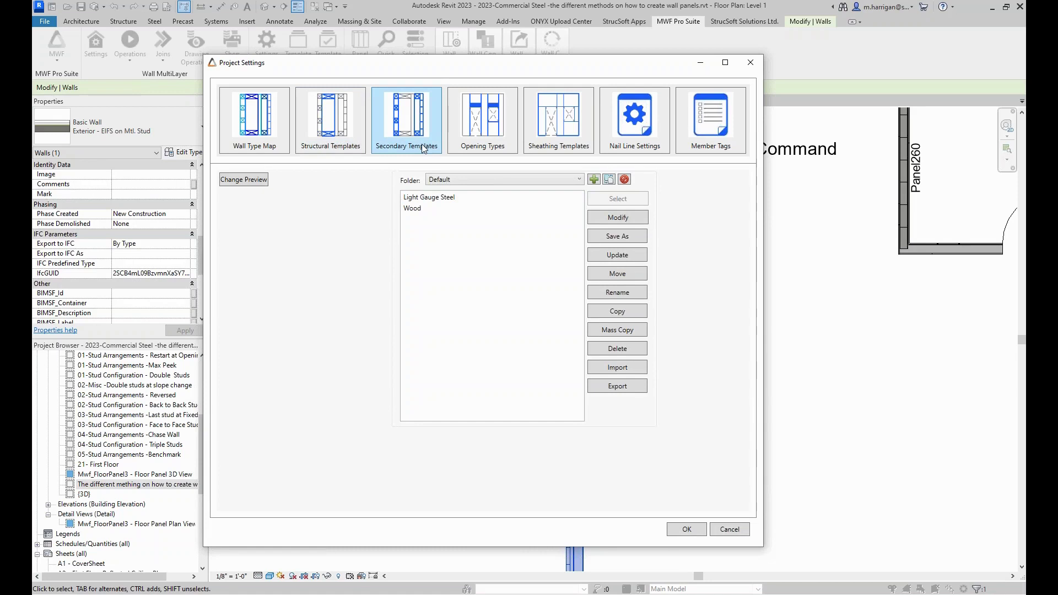
pyautogui.click(483, 146)
pyautogui.click(566, 116)
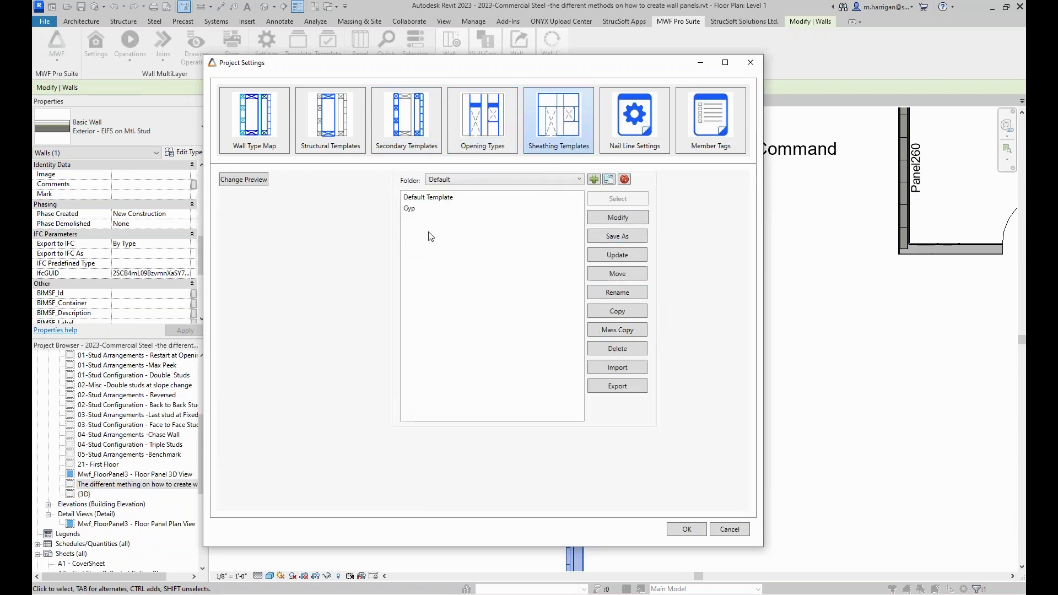
# Step: Examine the Gyp sheathing template's general settings, close its editor, and revisit the opening types and structural templates
pyautogui.click(430, 212)
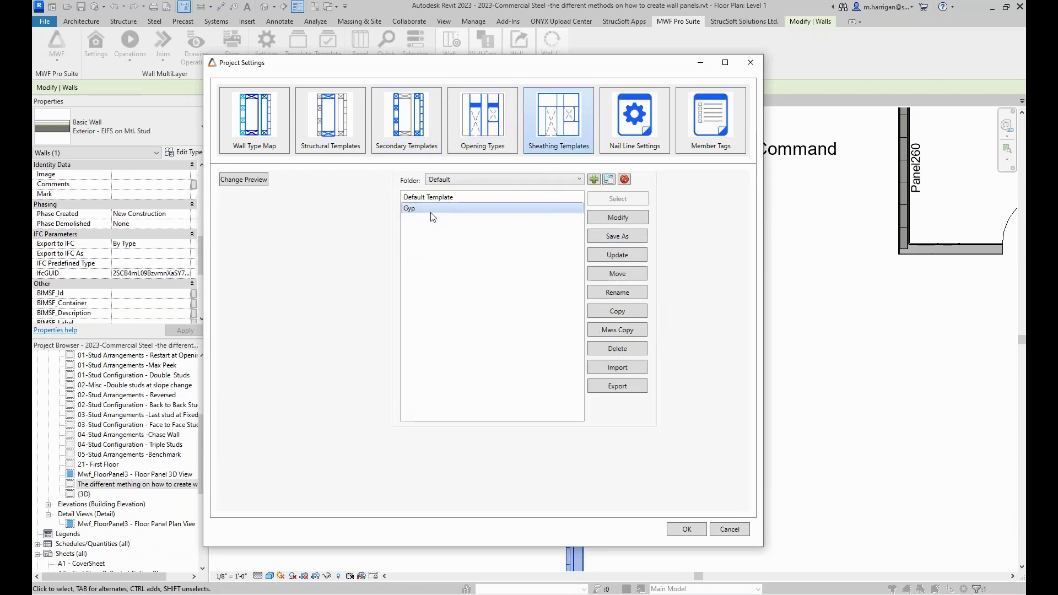
pyautogui.click(626, 220)
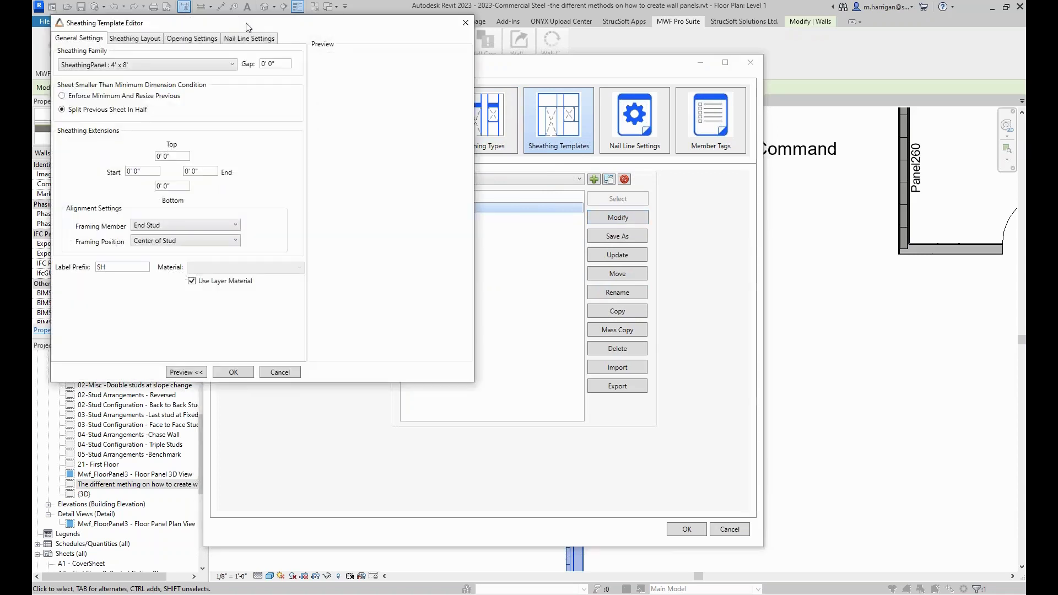
pyautogui.moveTo(247, 26); pyautogui.dragTo(385, 68)
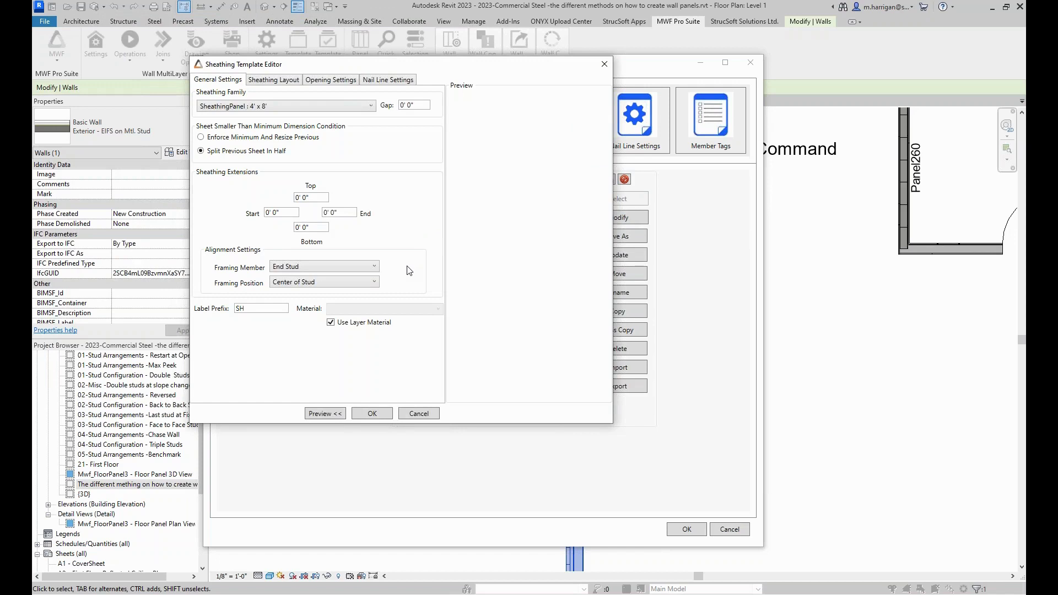
pyautogui.click(372, 413)
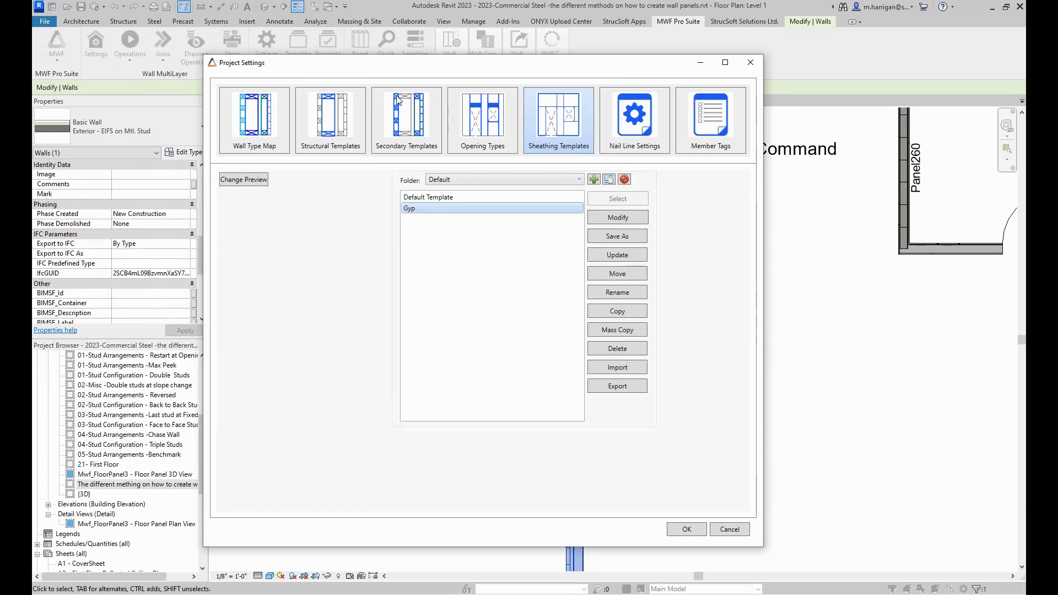
pyautogui.click(477, 126)
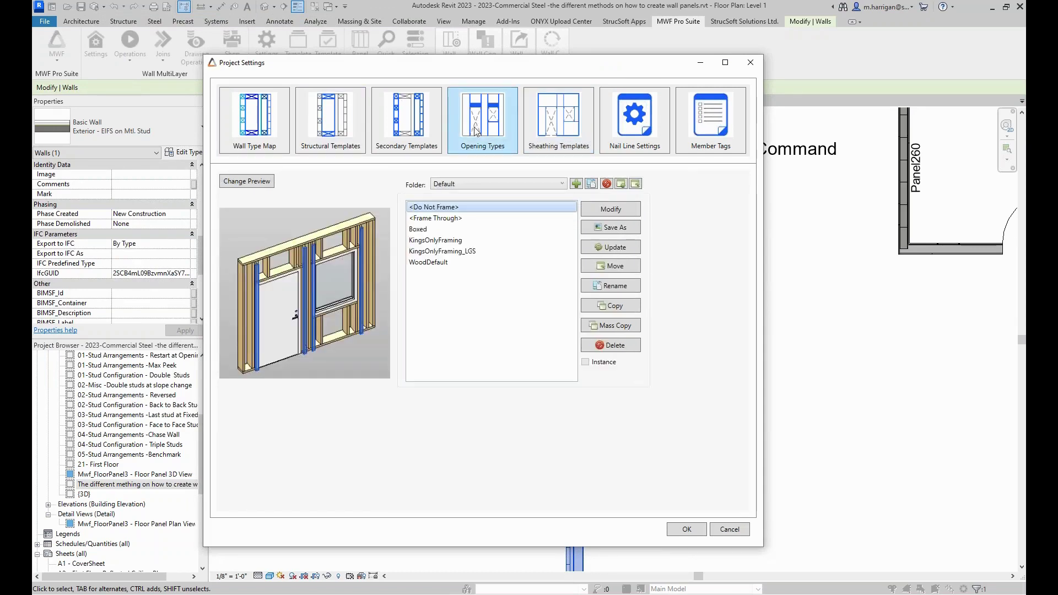
pyautogui.click(343, 132)
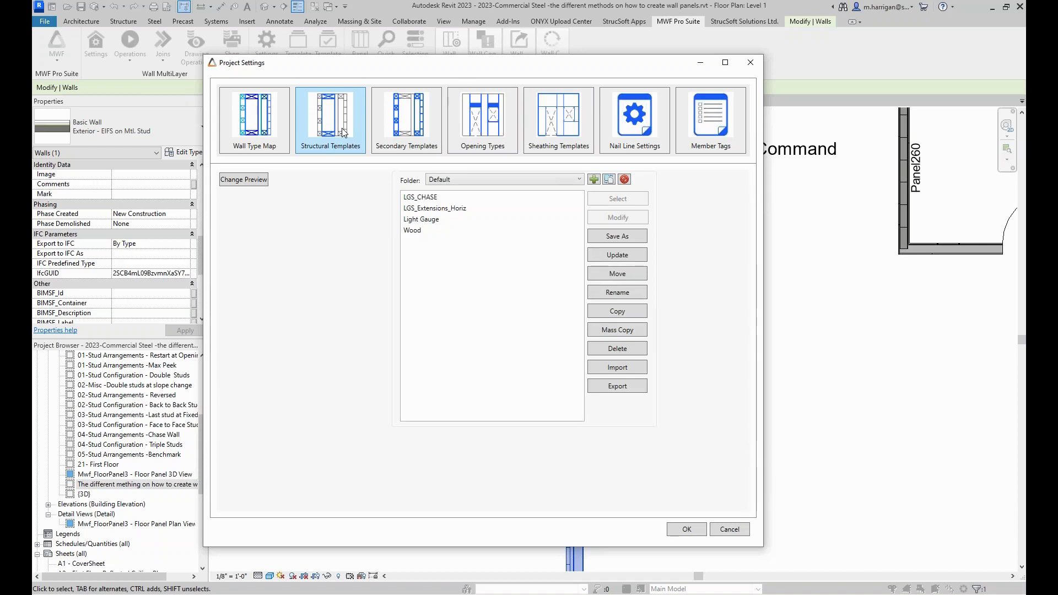
# Step: Filter the Wall Type Map by "Exterior" and show the layer template mapping of Exterior - EIFS on Mtl. Stud
pyautogui.click(234, 138)
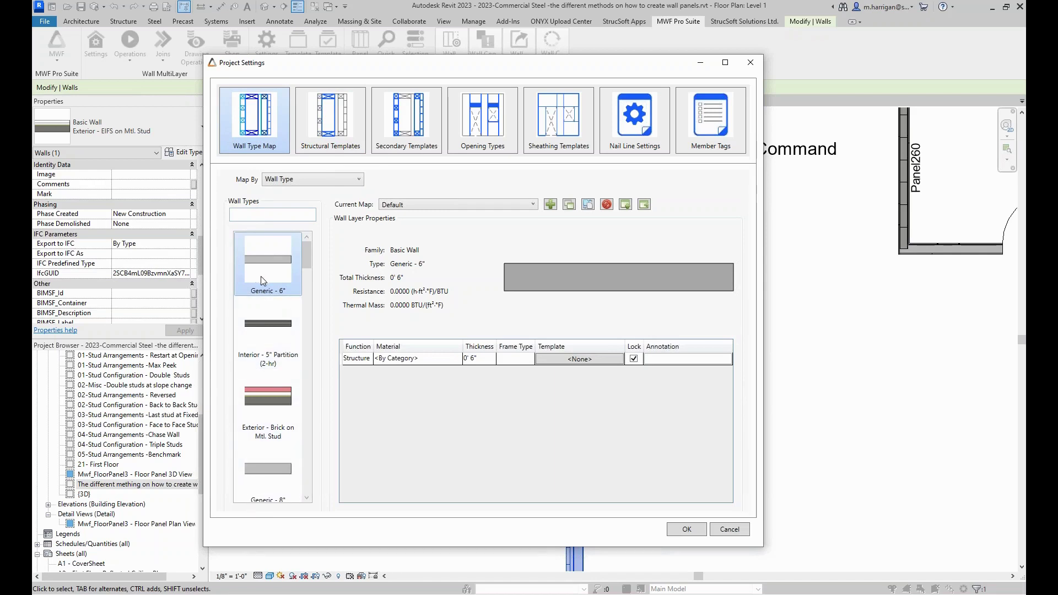
pyautogui.click(253, 213)
pyautogui.write('E')
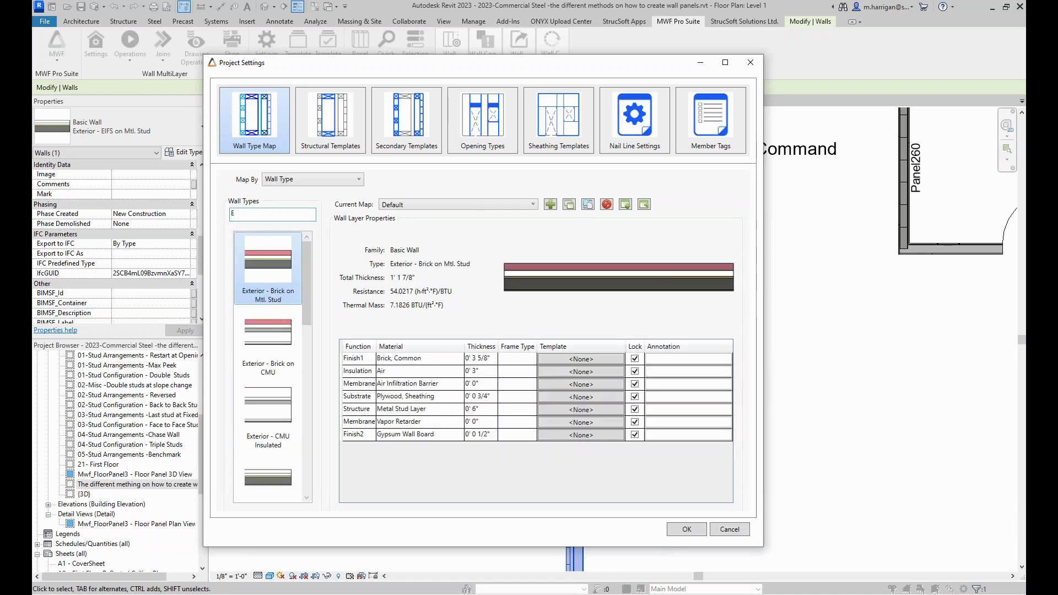
pyautogui.write('xterior')
pyautogui.click(306, 499)
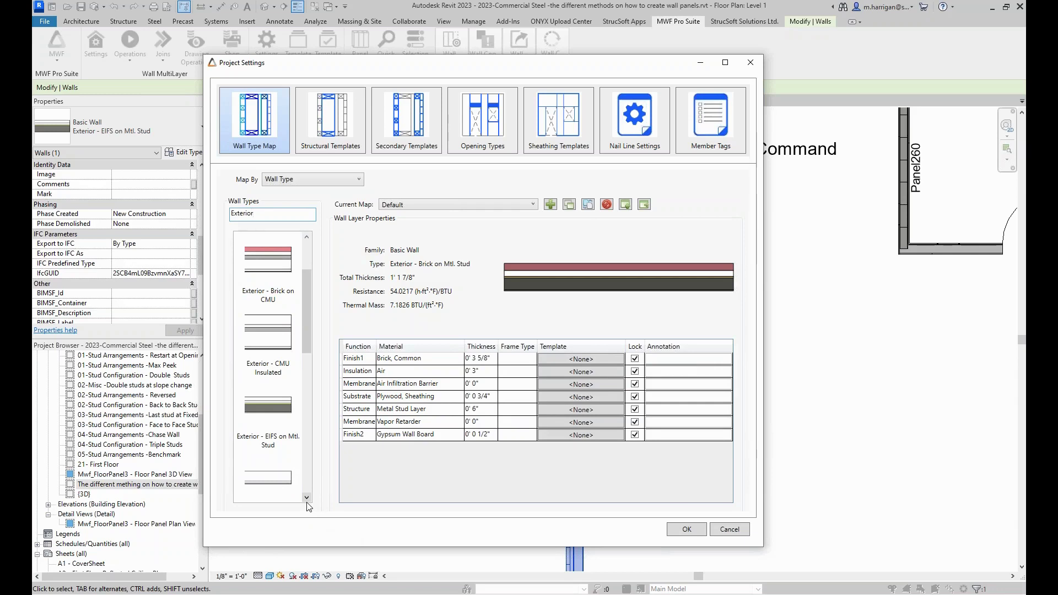
pyautogui.click(271, 431)
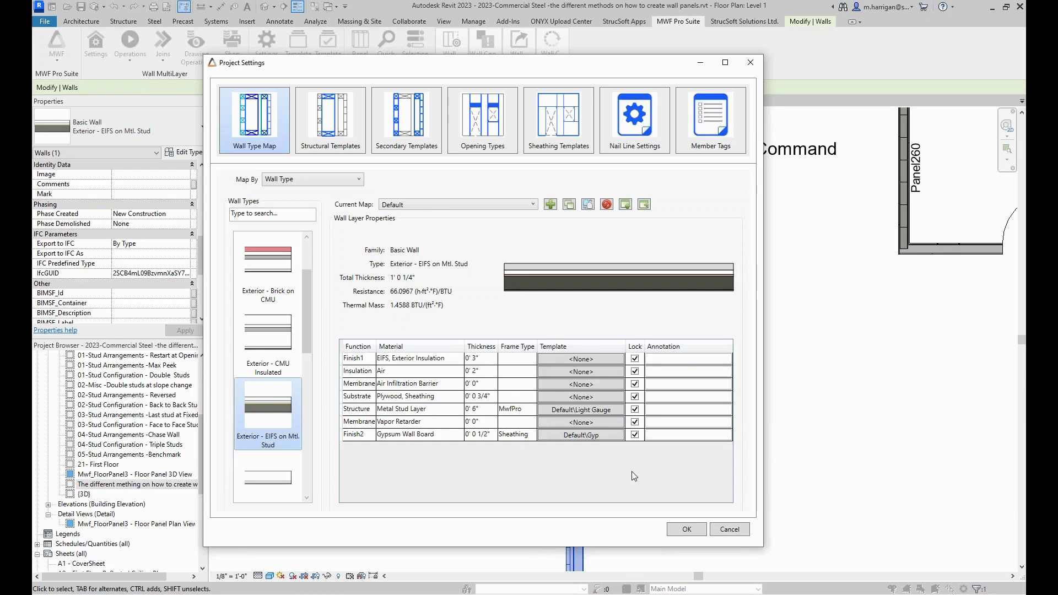
# Step: Unlock and relock the Finish2 Gypsum Wall Board layer in the wall type map, and accept the project settings
pyautogui.click(635, 435)
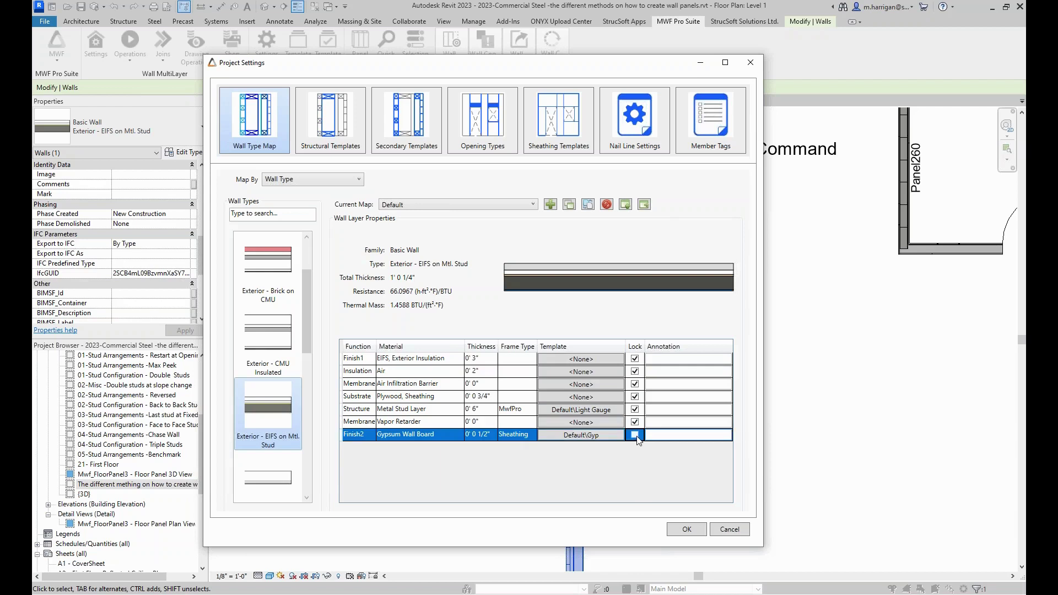
pyautogui.click(636, 436)
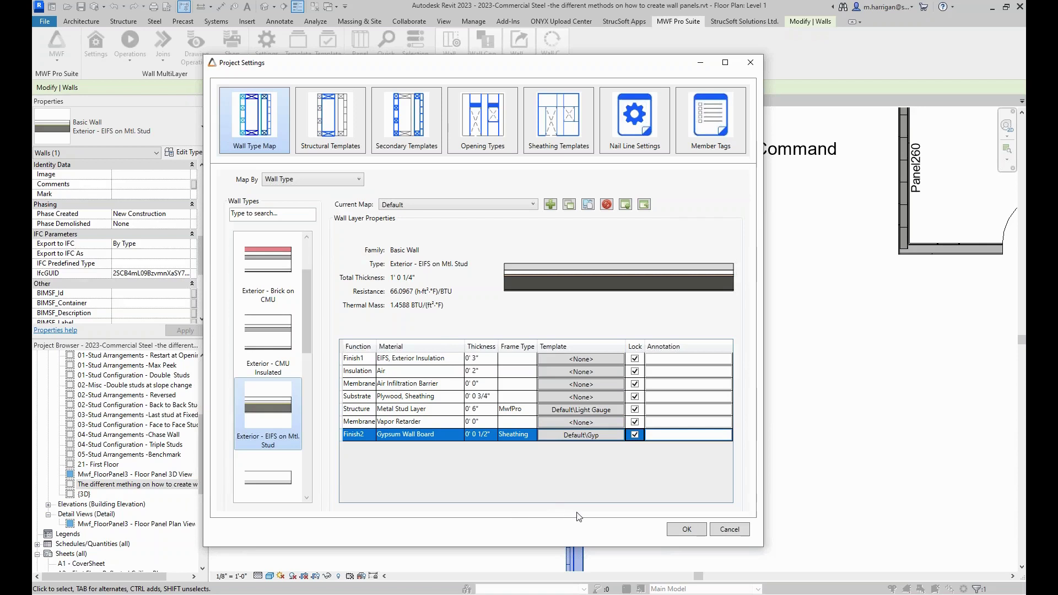
pyautogui.click(683, 530)
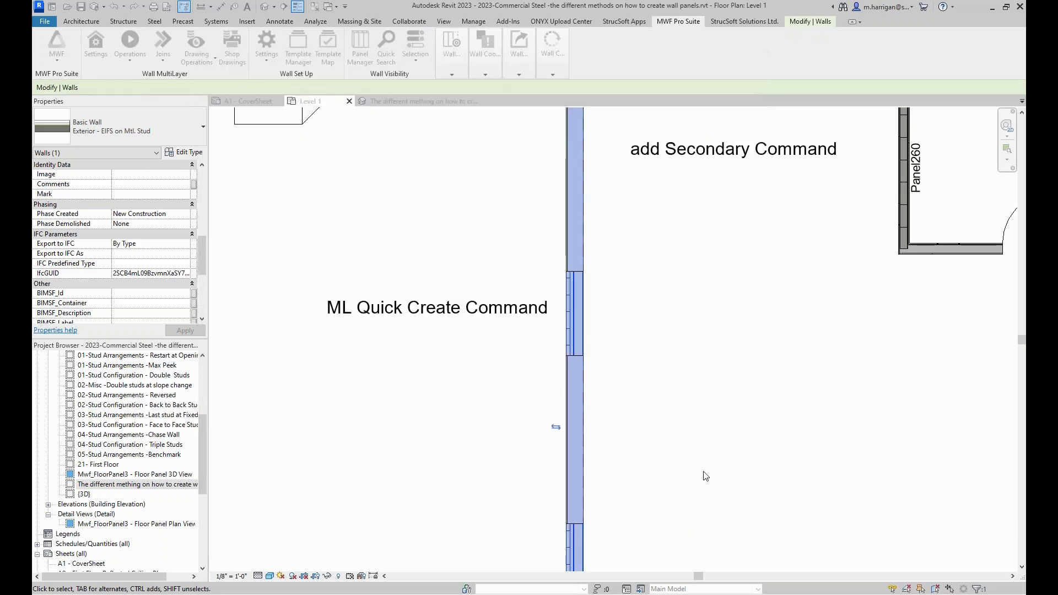
# Step: Generate framing and sheathing on the Exterior - EIFS on Mtl. Stud wall with the MWF Quick Create operation, and deselect the wall
pyautogui.click(703, 474)
pyautogui.click(577, 325)
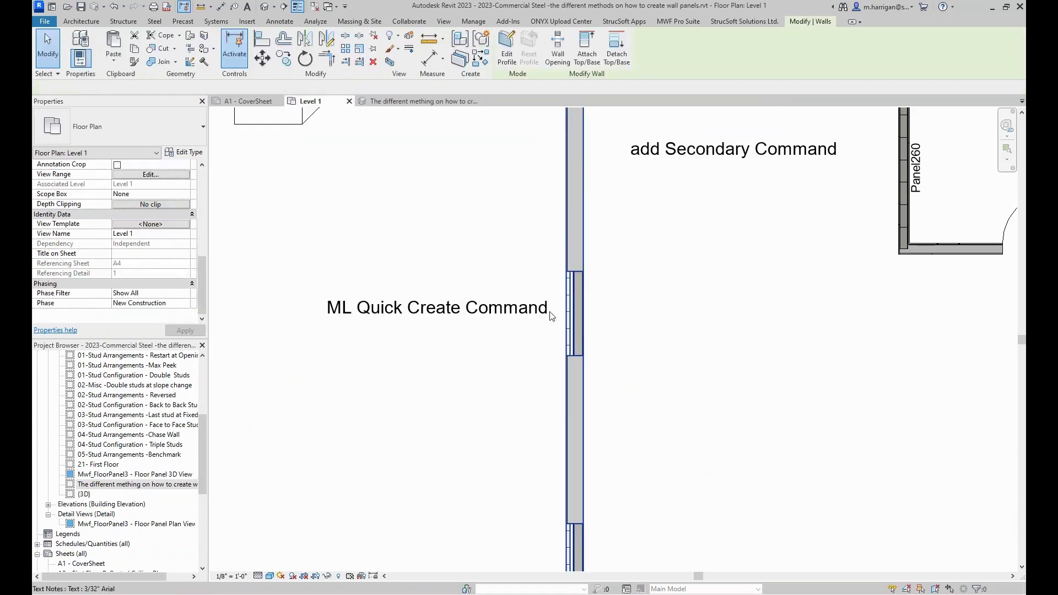
pyautogui.click(678, 21)
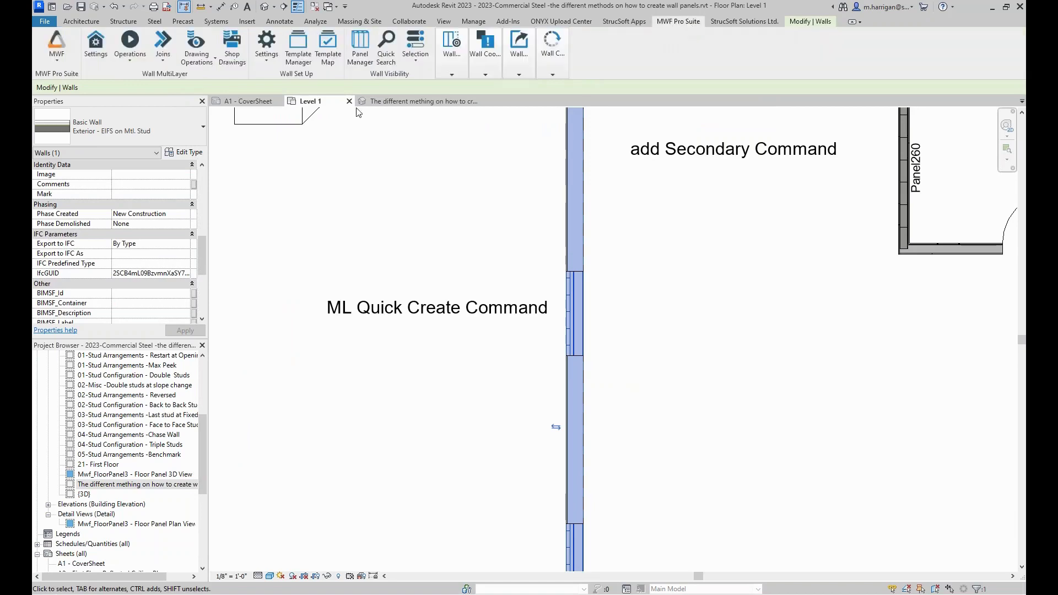
pyautogui.click(130, 50)
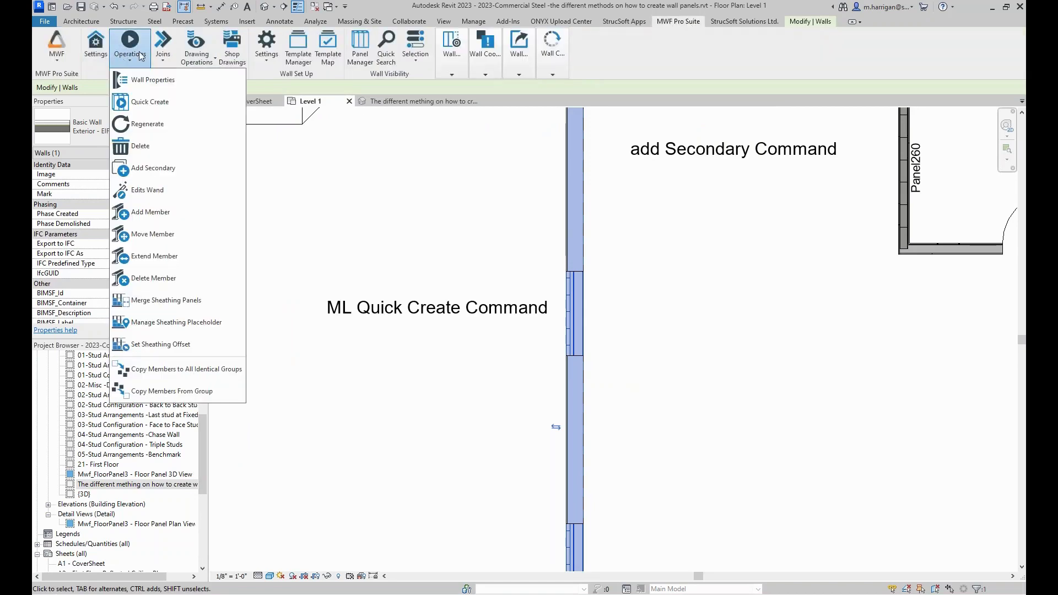
pyautogui.click(143, 108)
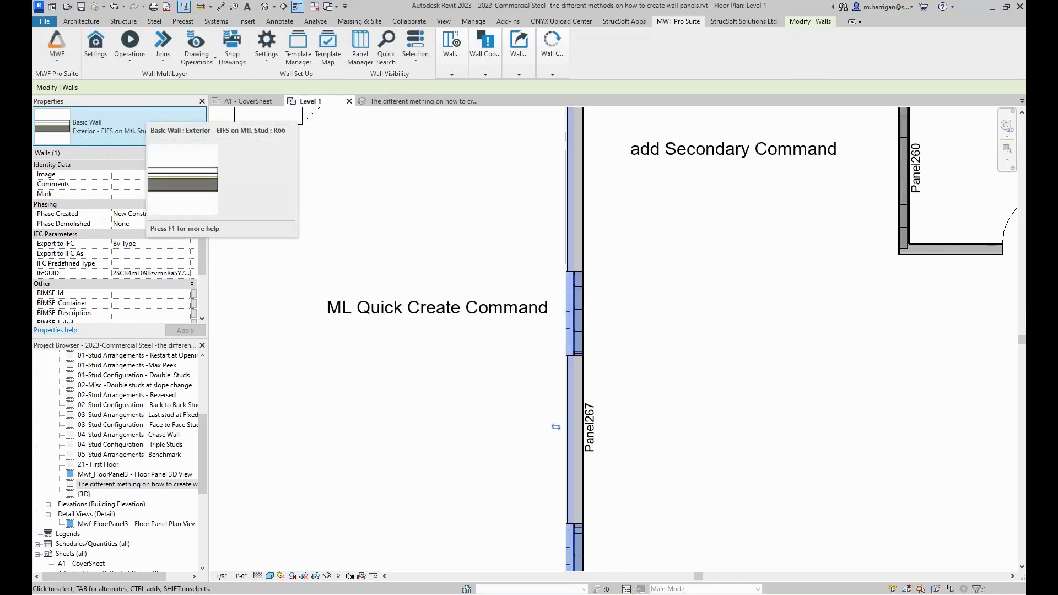
pyautogui.click(423, 199)
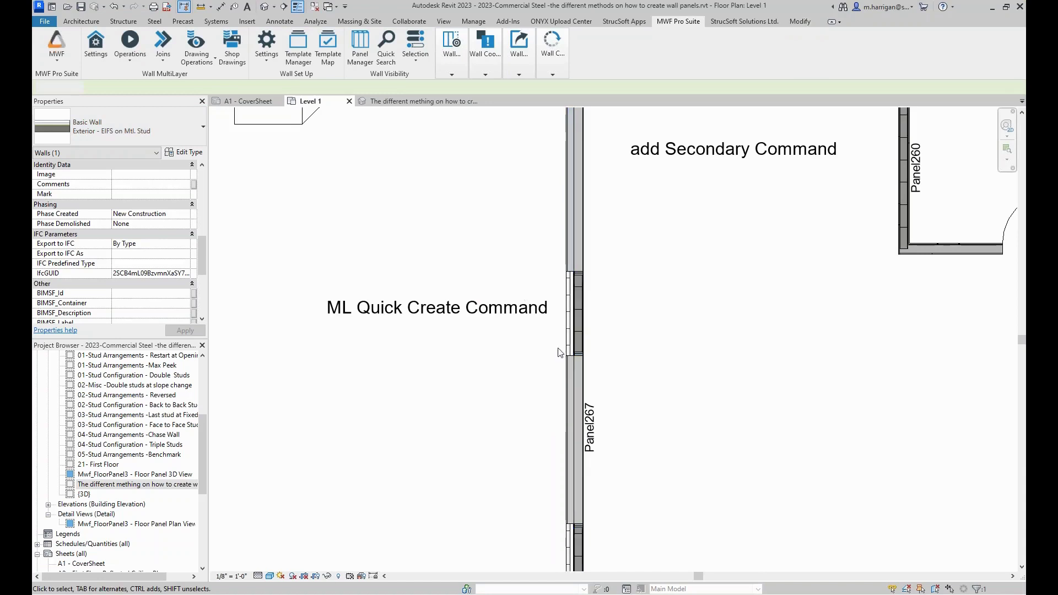
# Step: Inspect a sheathing panel and the adjacent stud in the newly framed EIFS wall, viewing their properties
pyautogui.scroll(5, 576, 333)
pyautogui.scroll(3, 578, 317)
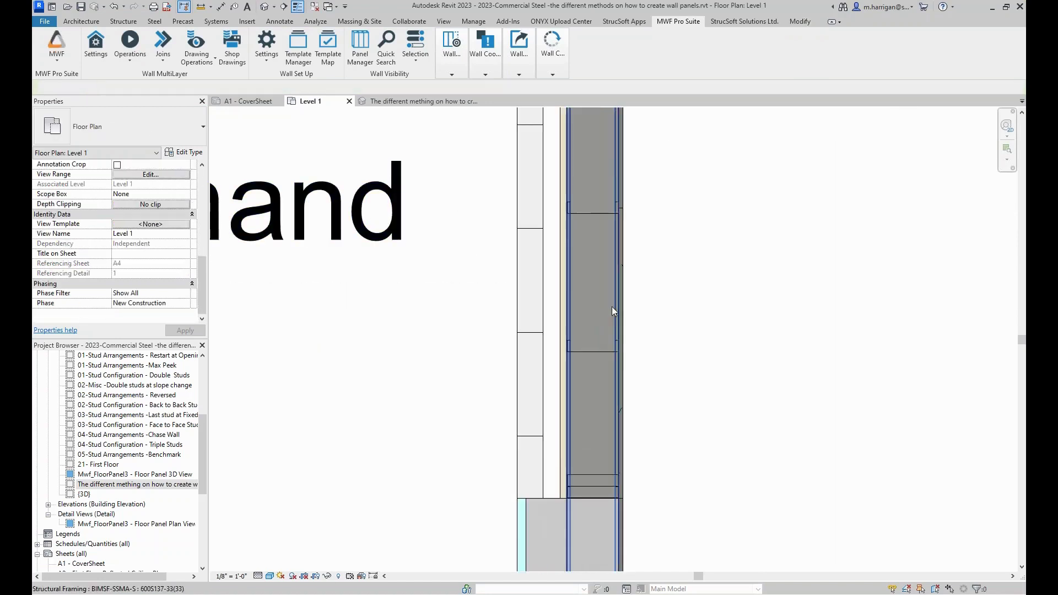
pyautogui.scroll(2, 664, 339)
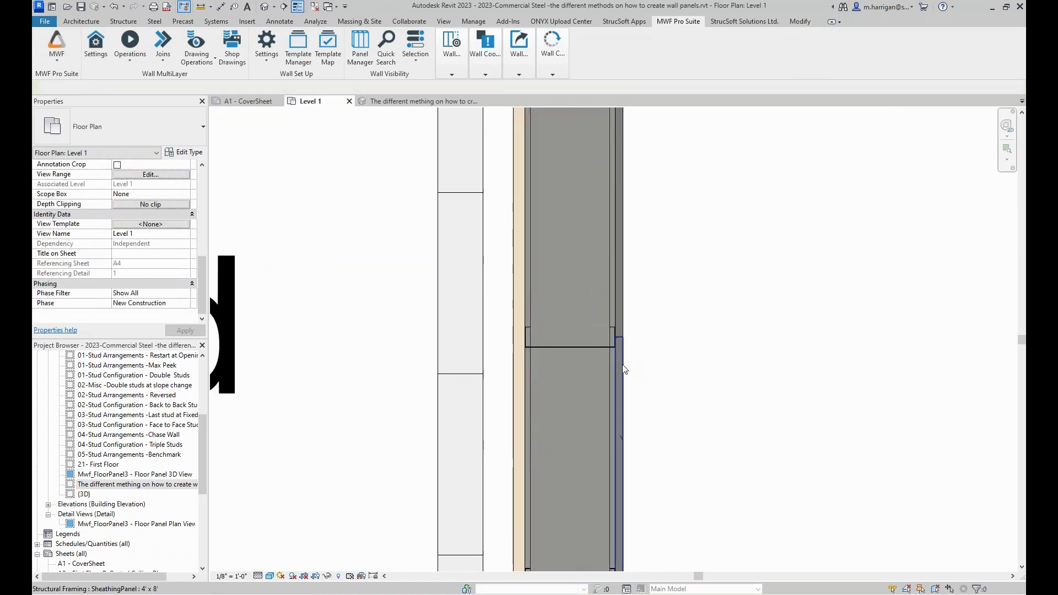
pyautogui.click(618, 366)
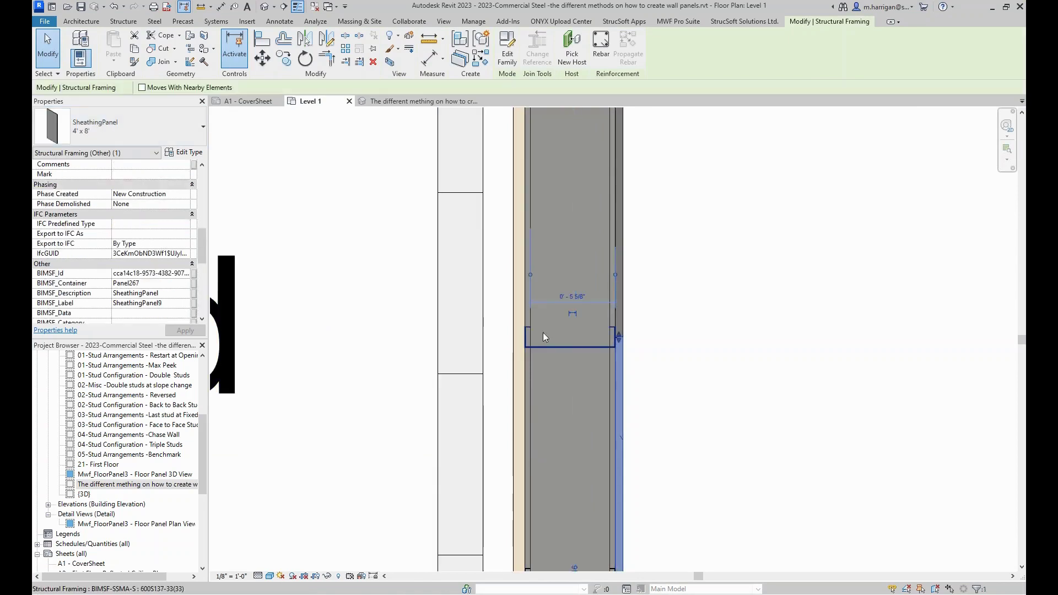
pyautogui.click(554, 345)
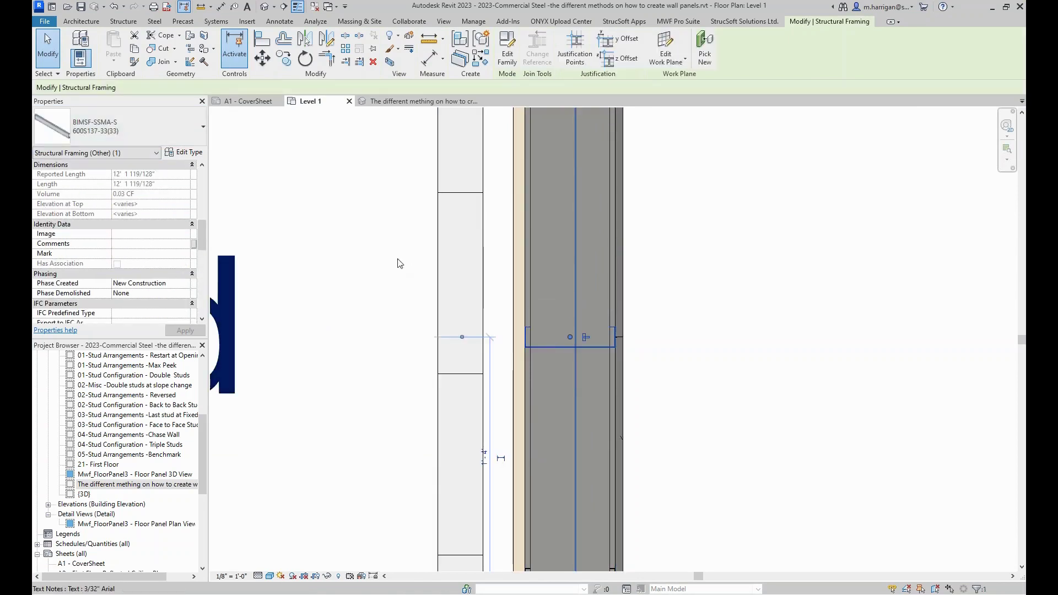
pyautogui.click(363, 232)
pyautogui.scroll(-2, 428, 283)
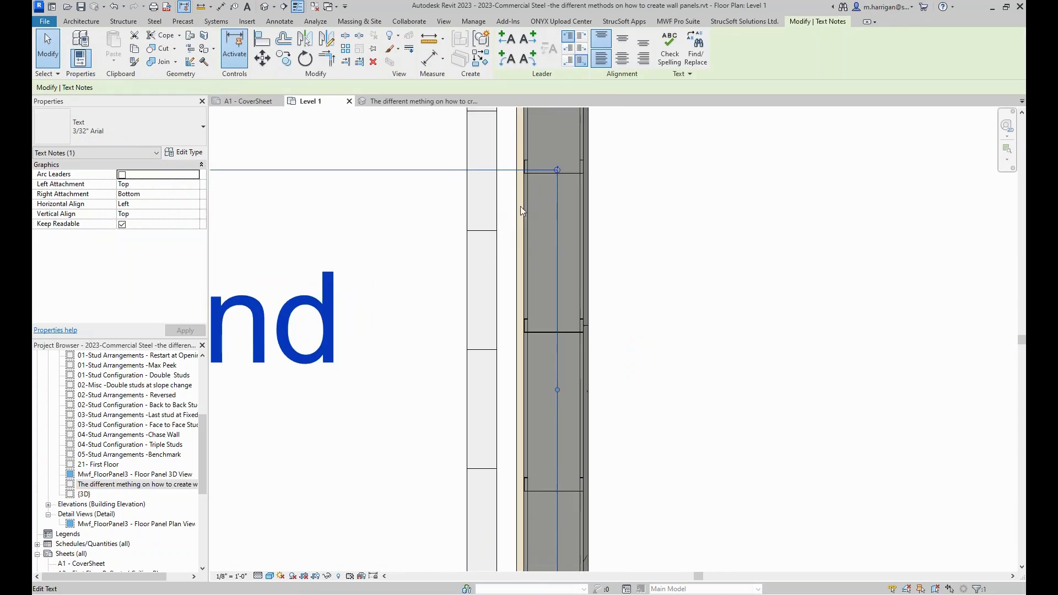
pyautogui.scroll(-5, 746, 221)
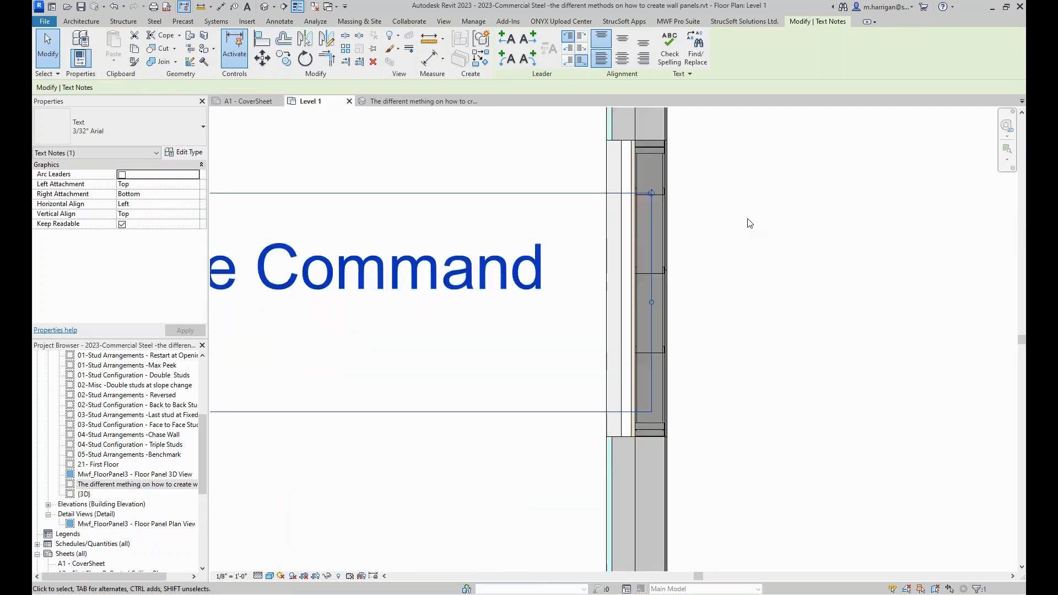
# Step: Nudge the "ML Quick Create Command" text note away from the exterior wall until it clears the wall, and deselect it
pyautogui.press('Left')
pyautogui.press('Left')
pyautogui.press('Left')
pyautogui.press('Left')
pyautogui.press('Left')
pyautogui.press('Left')
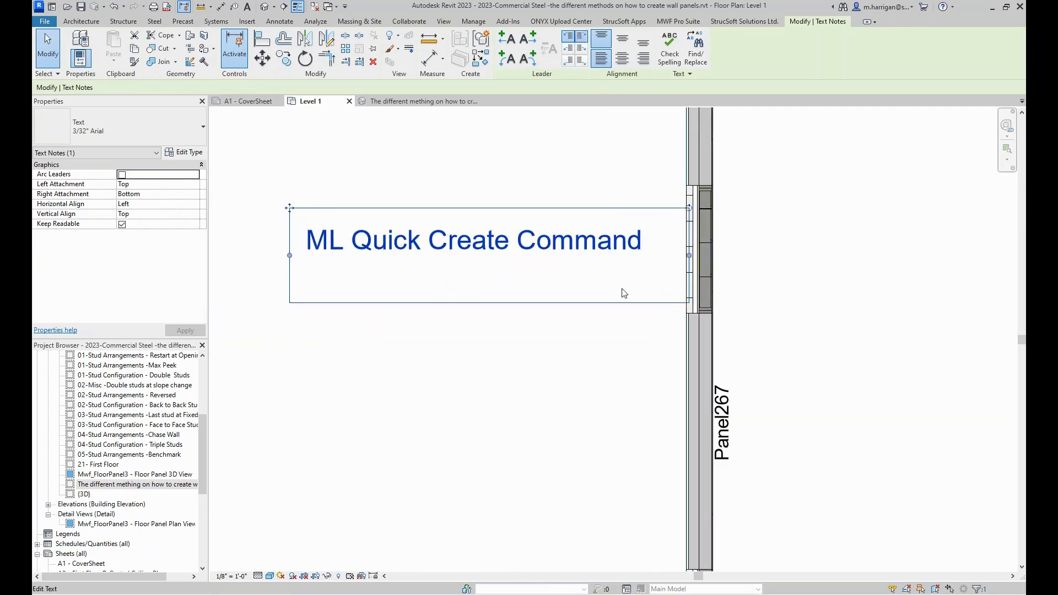
pyautogui.press('Left')
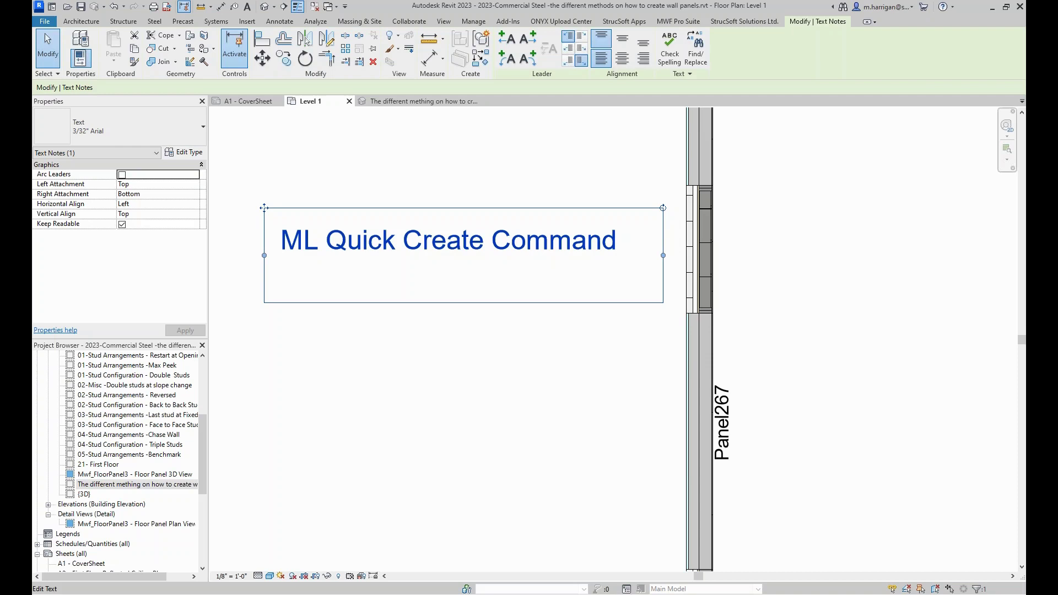
pyautogui.click(760, 293)
pyautogui.scroll(2, 751, 293)
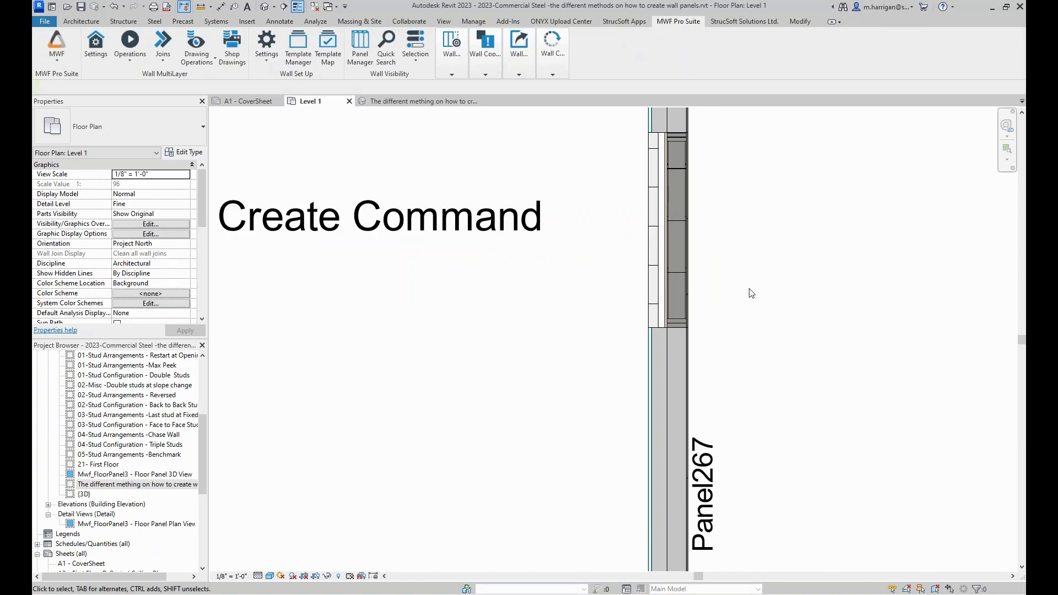
pyautogui.scroll(-5, 764, 220)
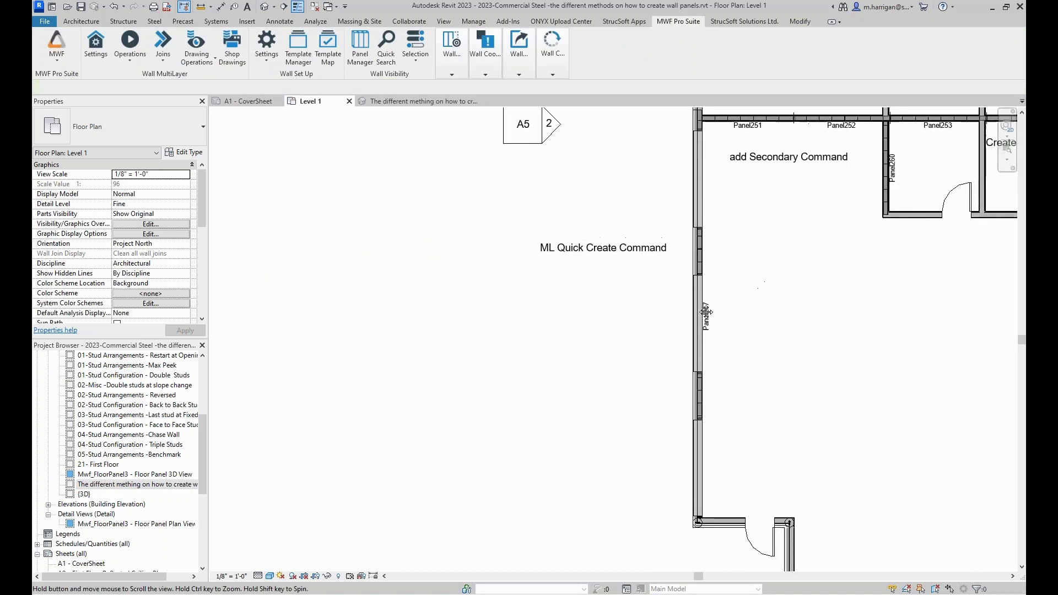
pyautogui.moveTo(681, 326); pyautogui.dragTo(679, 328, button='middle')
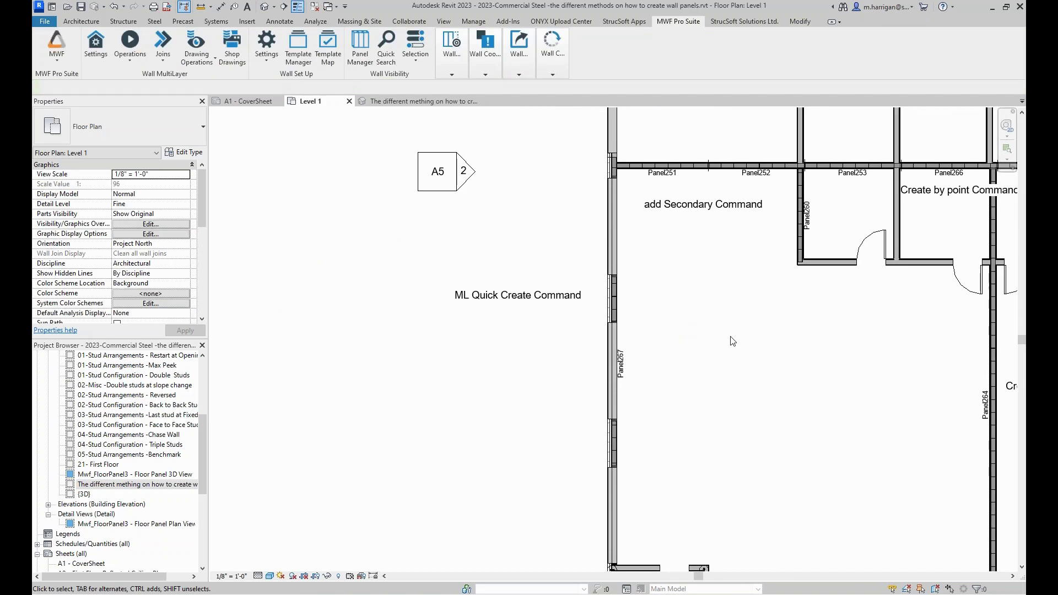
pyautogui.moveTo(732, 340); pyautogui.dragTo(619, 339, button='middle')
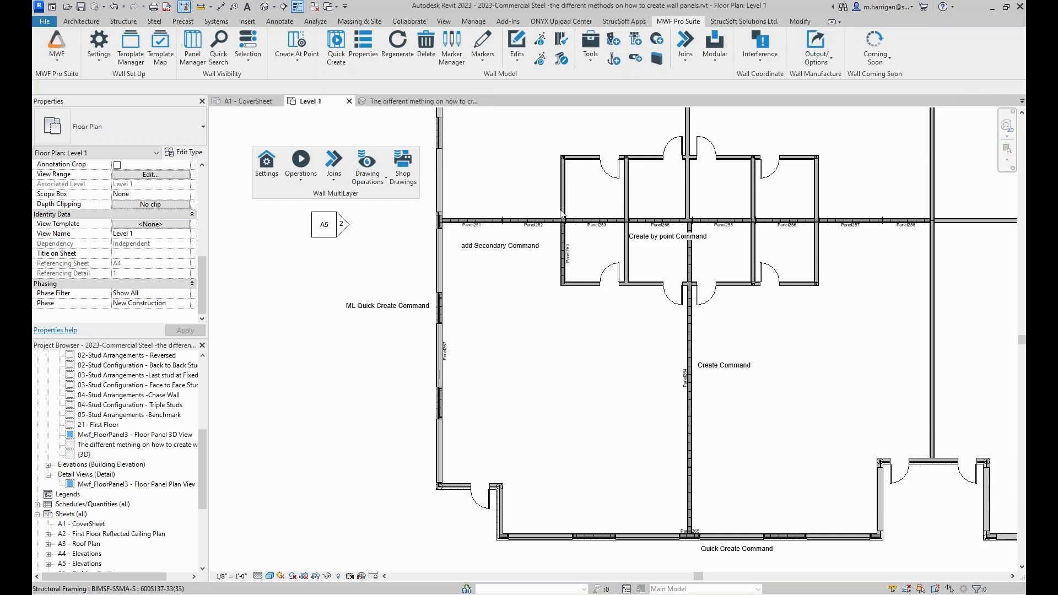
# Step: Copy the framed Interior - 6 1/8" Partition (2-hr) wall with Panel252 into the empty area outside the building, and end the copy command
pyautogui.scroll(5, 561, 212)
pyautogui.click(573, 249)
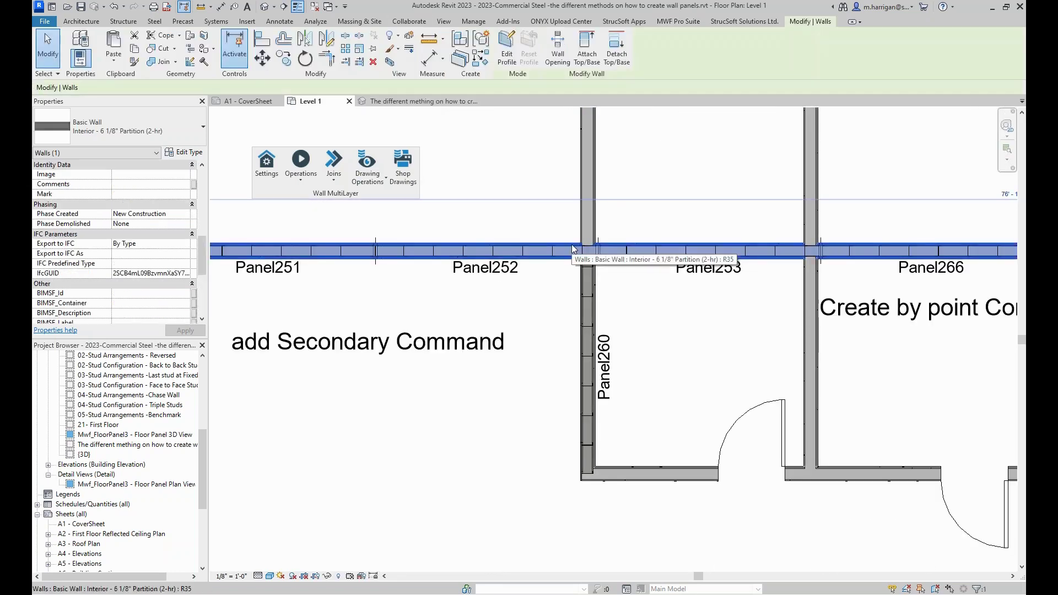
pyautogui.press('c')
pyautogui.press('o')
pyautogui.scroll(-5, 570, 254)
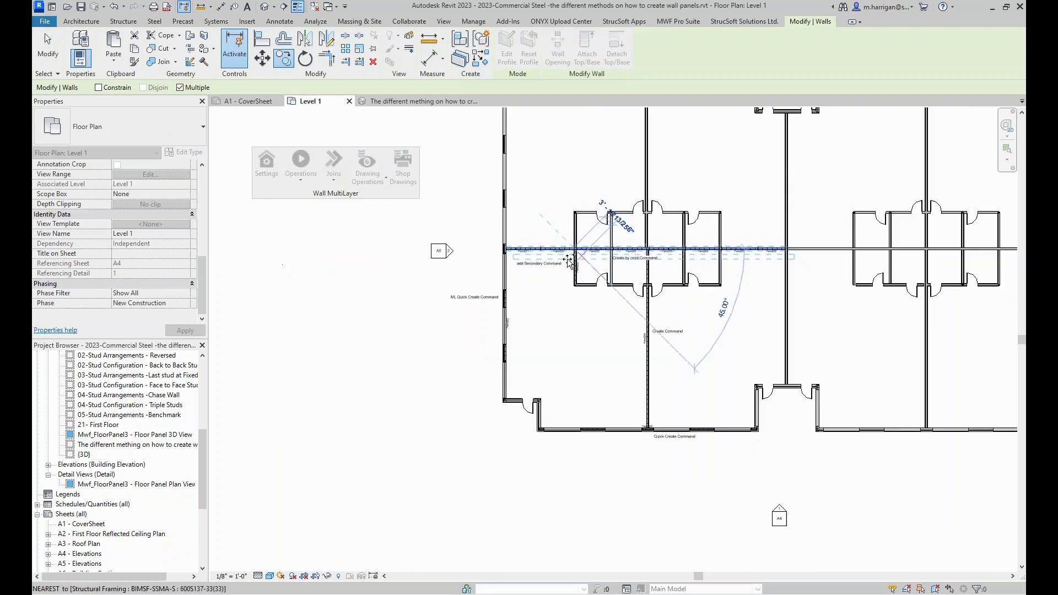
pyautogui.moveTo(418, 297); pyautogui.dragTo(630, 290, button='middle')
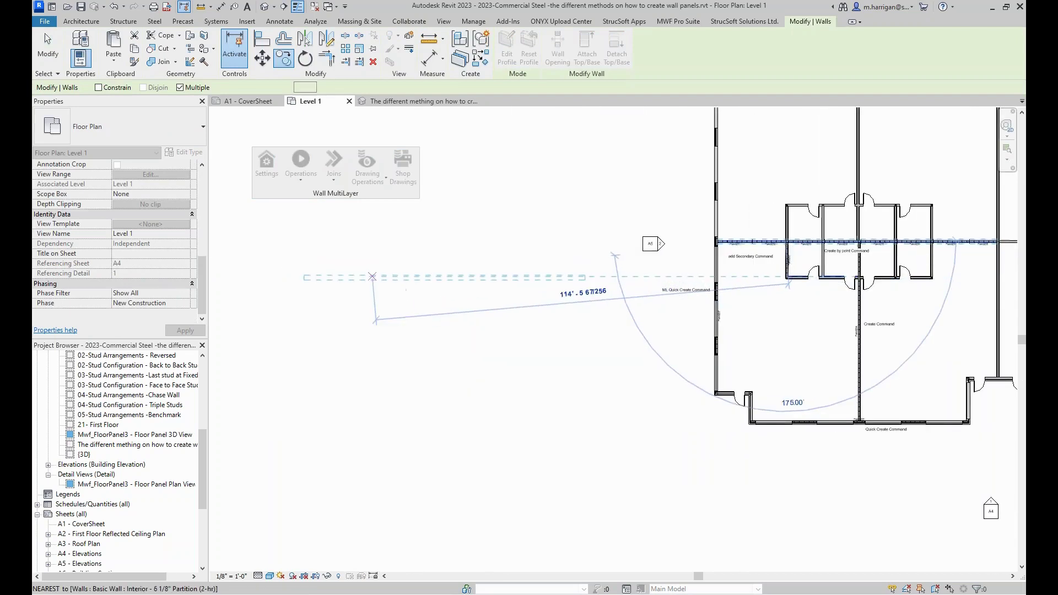
pyautogui.scroll(3, 373, 277)
pyautogui.click(375, 277)
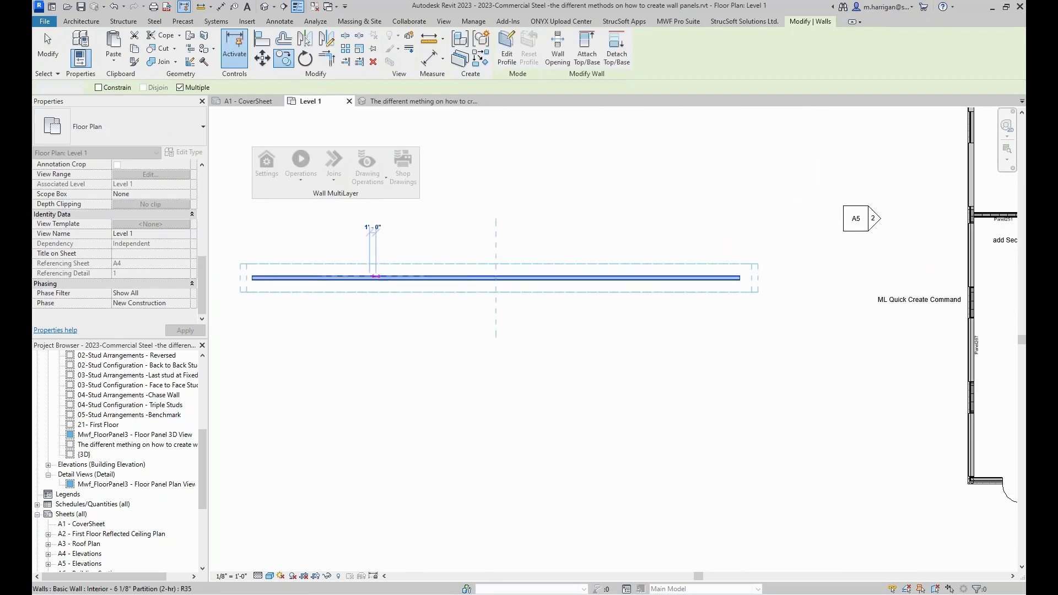
pyautogui.press('Escape')
pyautogui.press('Escape')
# Step: With the copied partition wall selected, dock the Wall MultiLayer tools again and float the Wall Model tools over the plan
pyautogui.scroll(2, 405, 273)
pyautogui.moveTo(407, 273); pyautogui.dragTo(415, 273, button='middle')
pyautogui.scroll(-4, 432, 275)
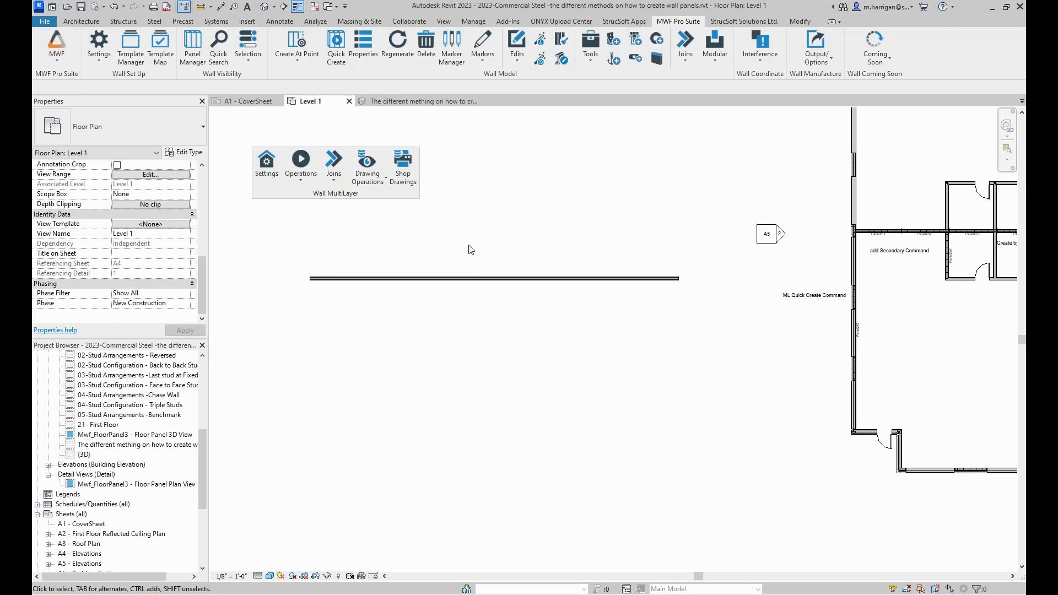
pyautogui.scroll(1, 474, 269)
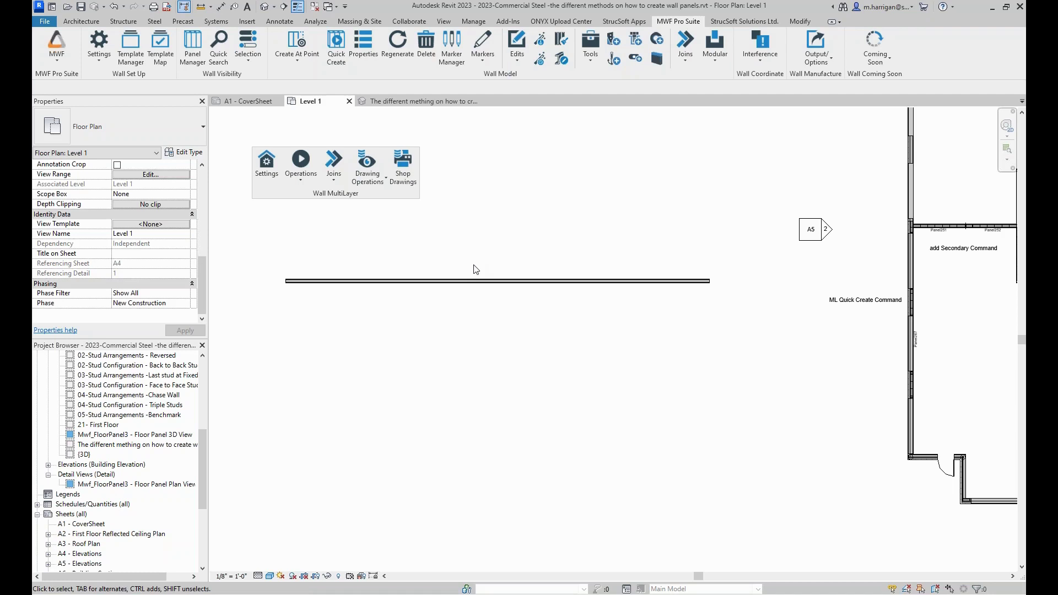
pyautogui.scroll(1, 478, 282)
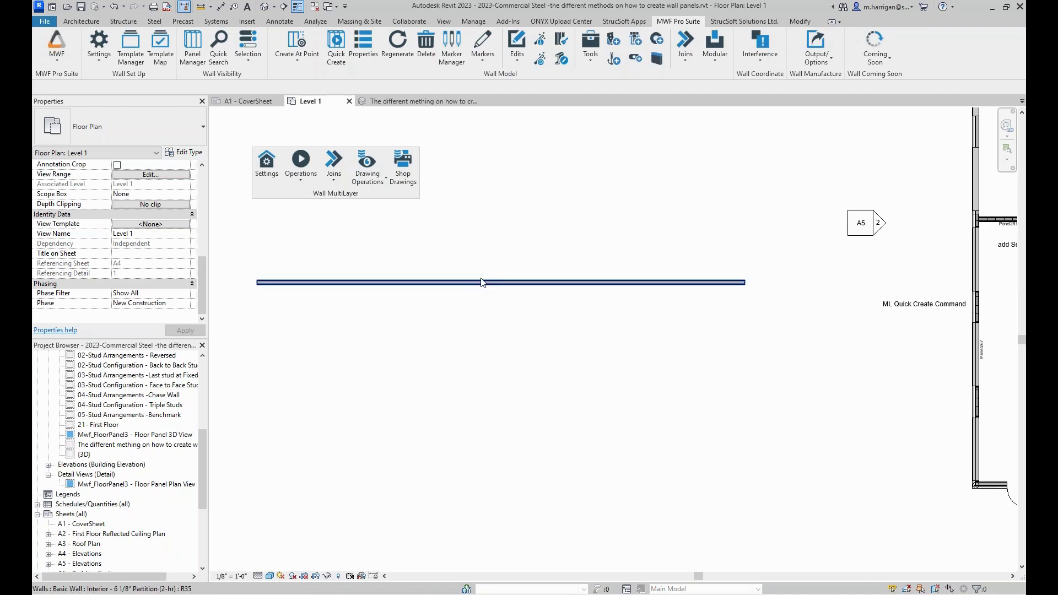
pyautogui.click(482, 282)
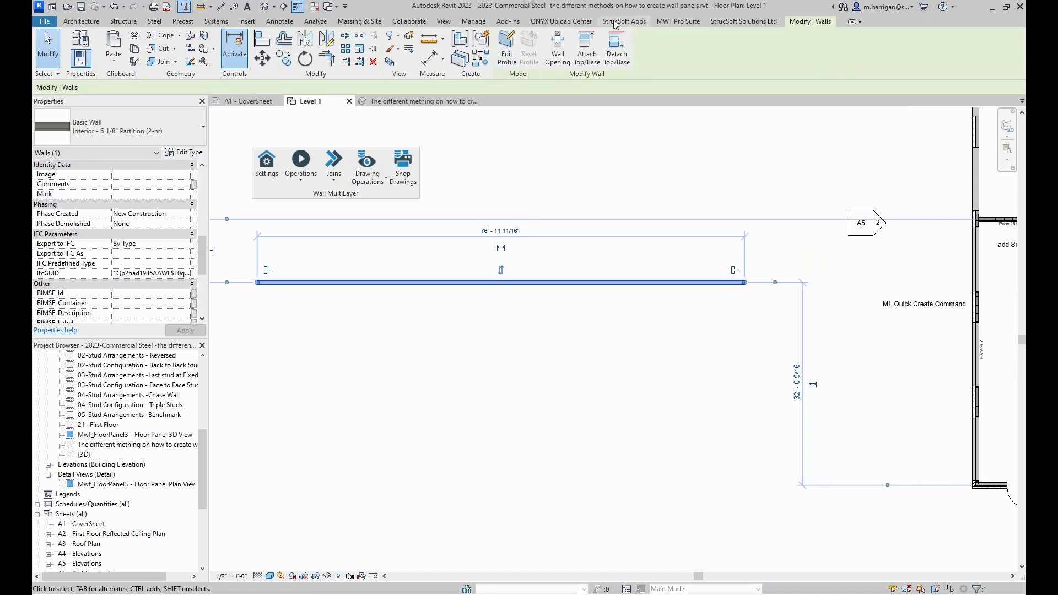
pyautogui.click(677, 22)
pyautogui.moveTo(275, 190); pyautogui.dragTo(103, 71)
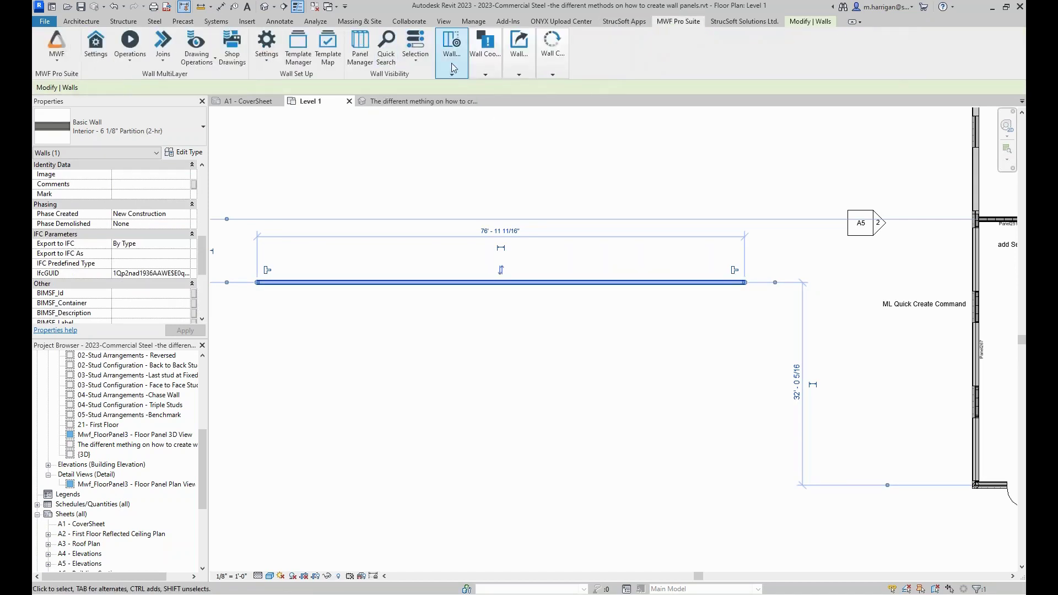
pyautogui.moveTo(451, 63); pyautogui.dragTo(279, 154)
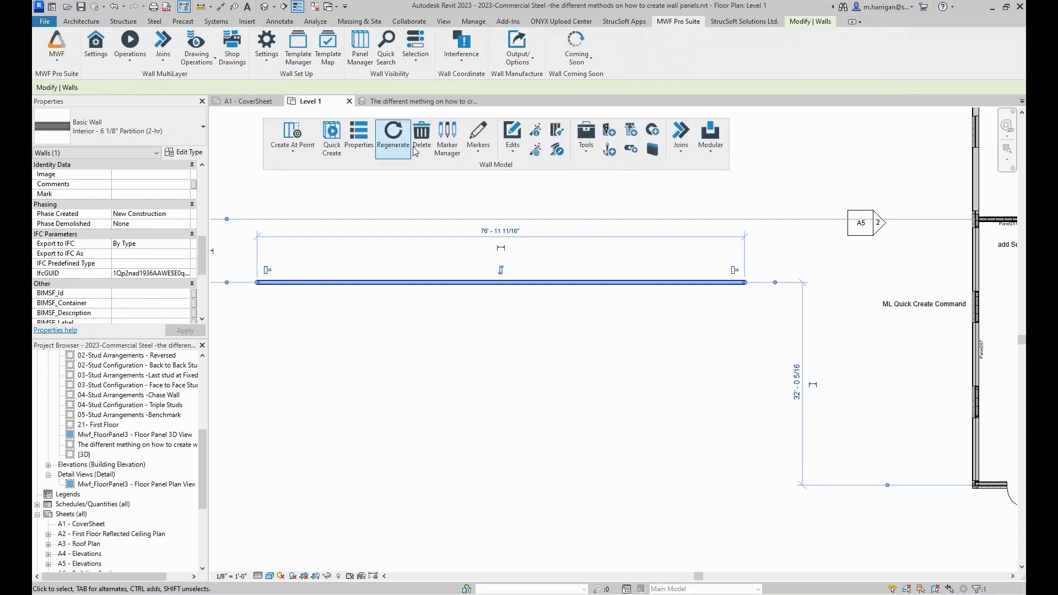
# Step: Apply Split By Rule to the copied wall with panel lengths from 2' 0" to 10' 0" and a 0' 4" opening tolerance
pyautogui.click(478, 141)
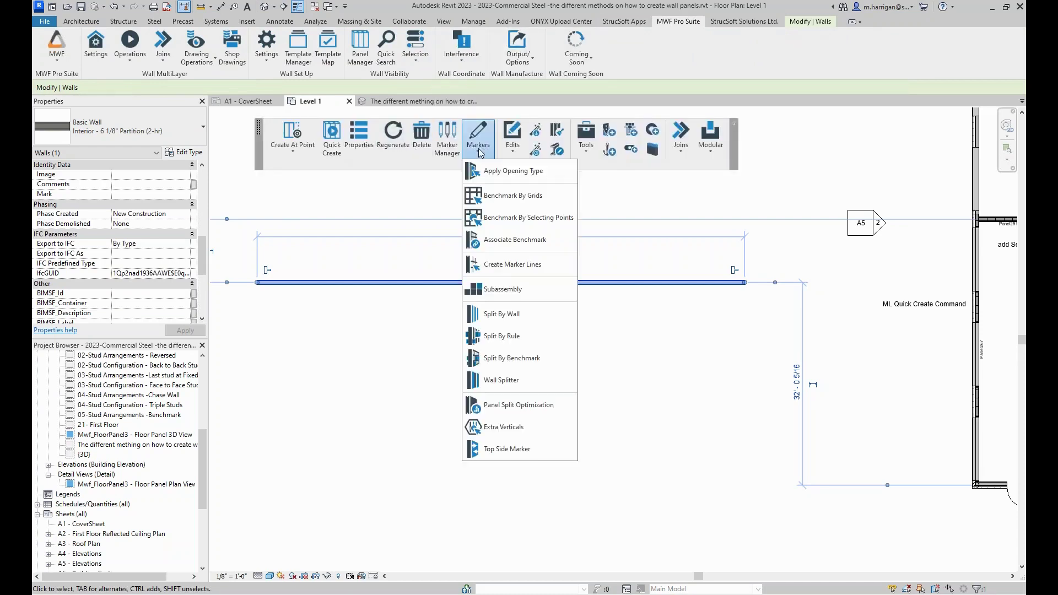
pyautogui.click(502, 342)
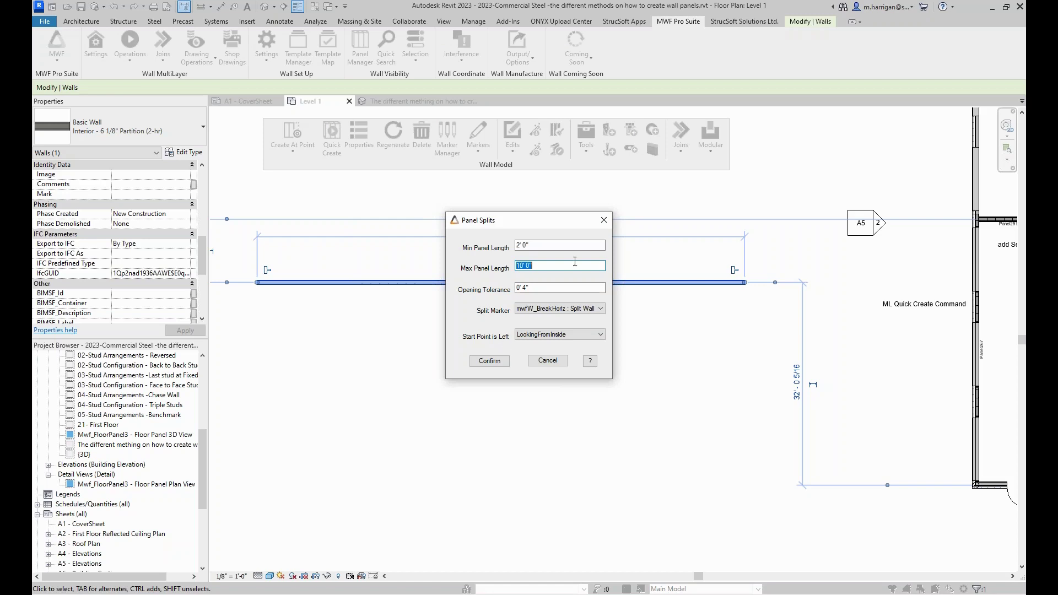
pyautogui.click(551, 266)
pyautogui.hotkey('shift', 'Tab')
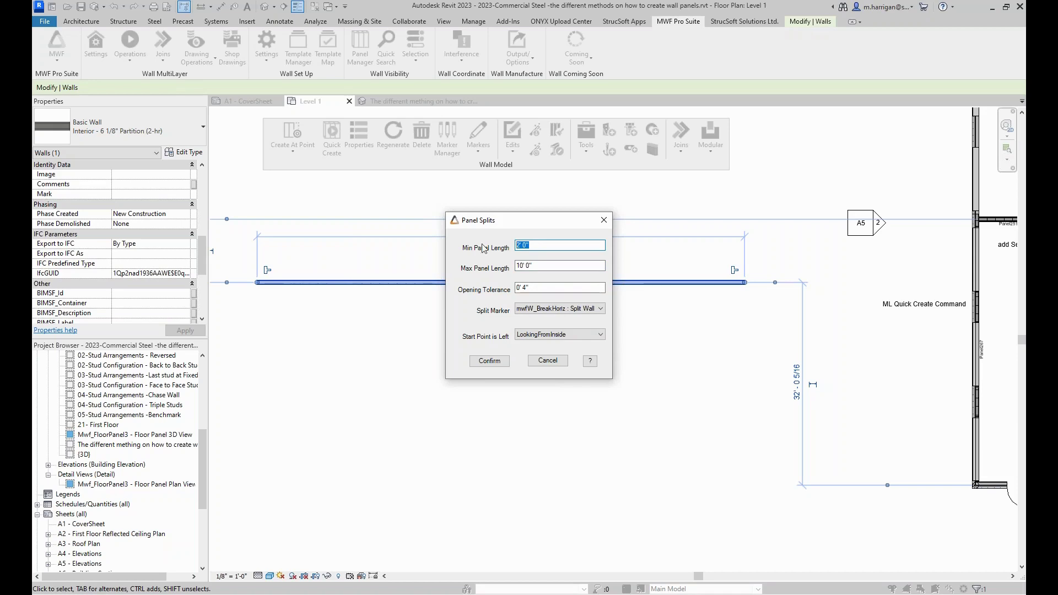
pyautogui.press('Tab')
pyautogui.press('Tab')
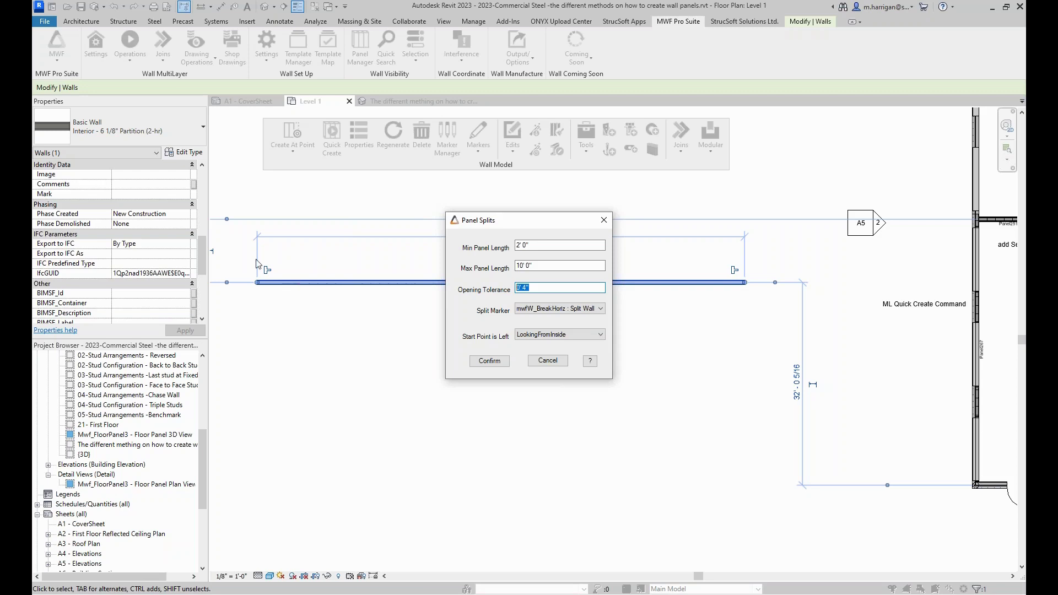
pyautogui.click(489, 360)
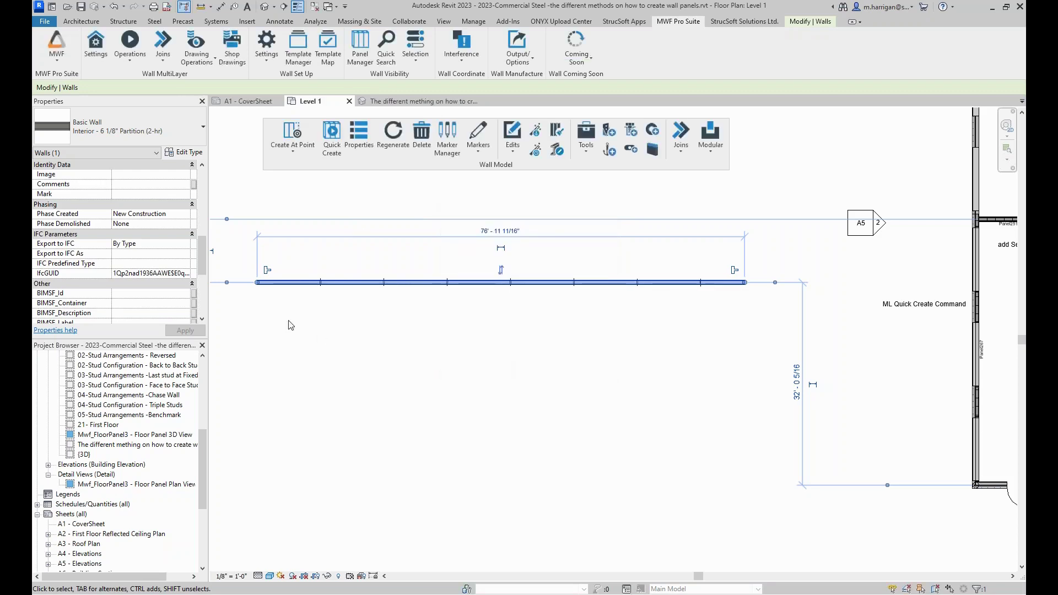
# Step: Add a chain of aligned dimensions, picking individual references, from the copied wall's start end across its first three split markers
pyautogui.scroll(2, 255, 271)
pyautogui.click(250, 269)
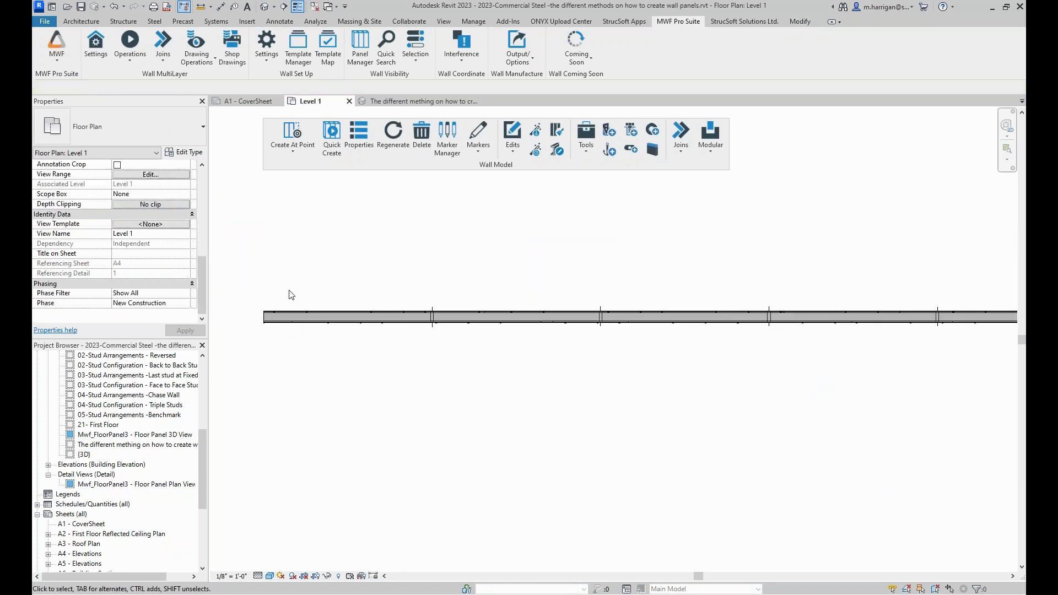
pyautogui.press('d')
pyautogui.press('i')
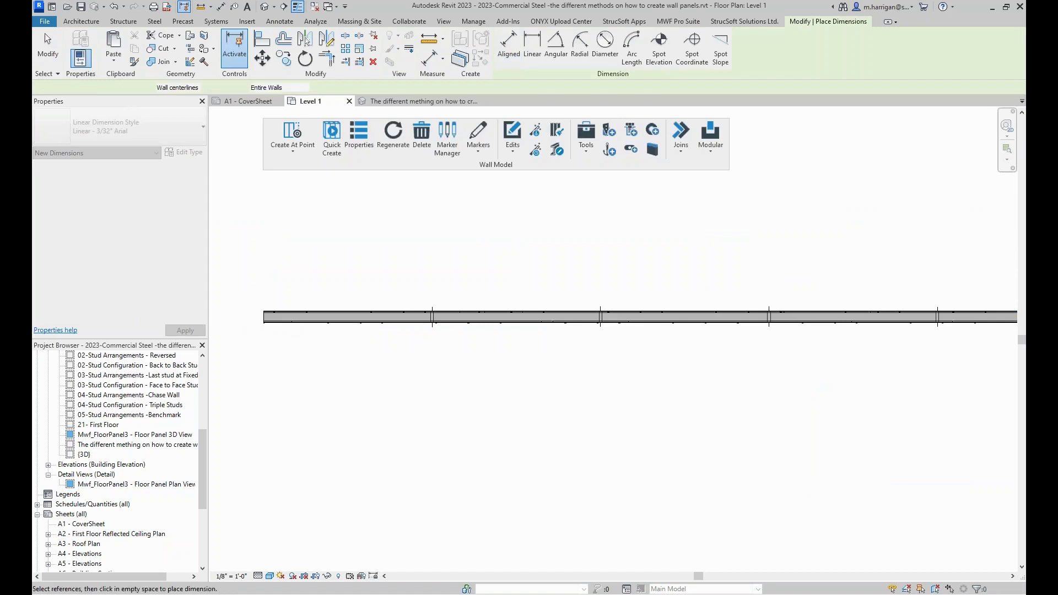
pyautogui.scroll(3, 254, 314)
pyautogui.click(236, 88)
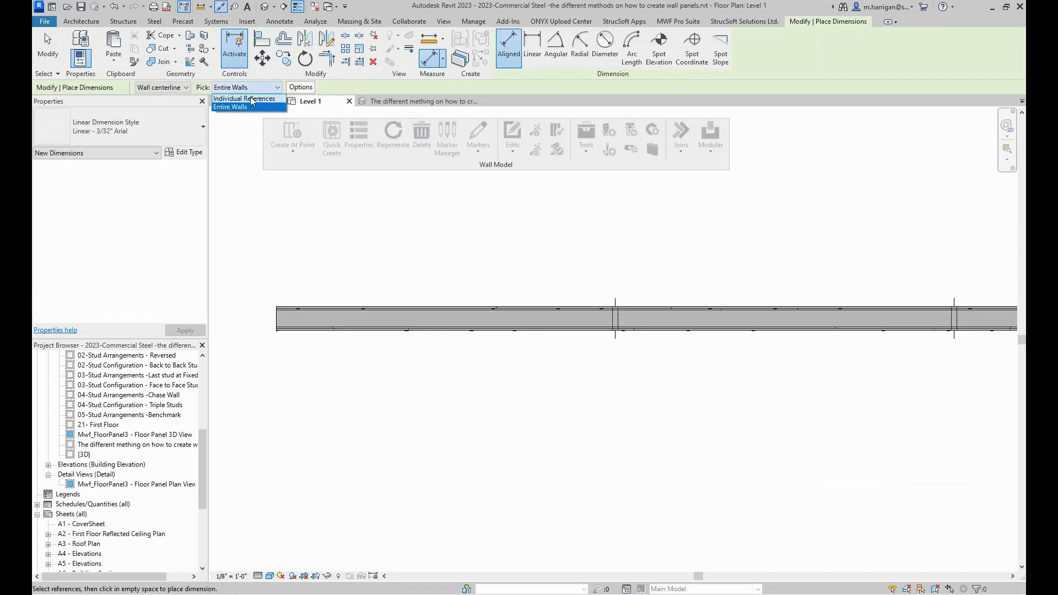
pyautogui.click(242, 98)
pyautogui.click(273, 321)
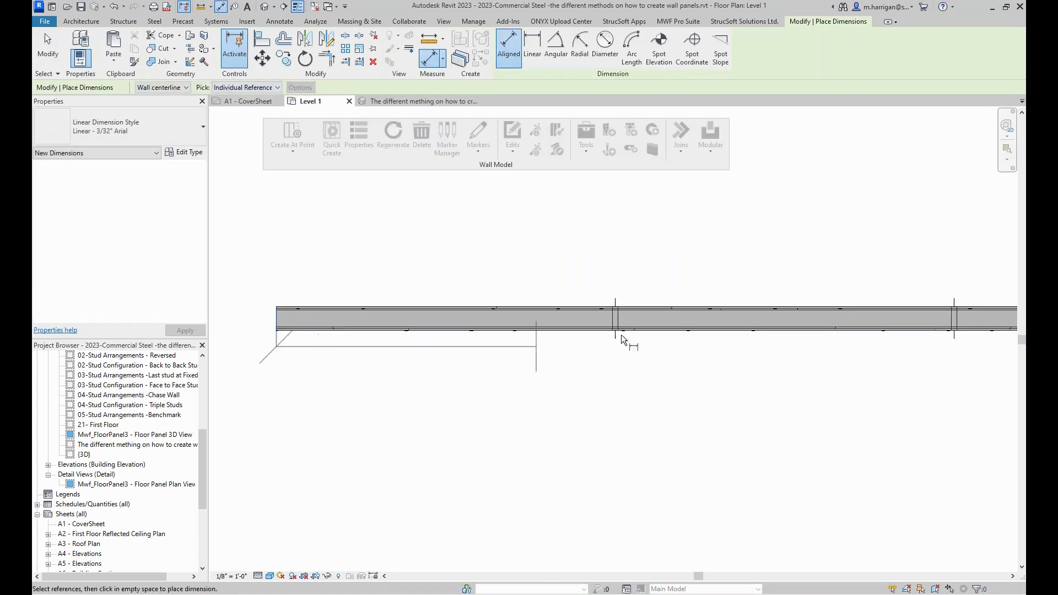
pyautogui.click(613, 328)
pyautogui.scroll(-2, 613, 329)
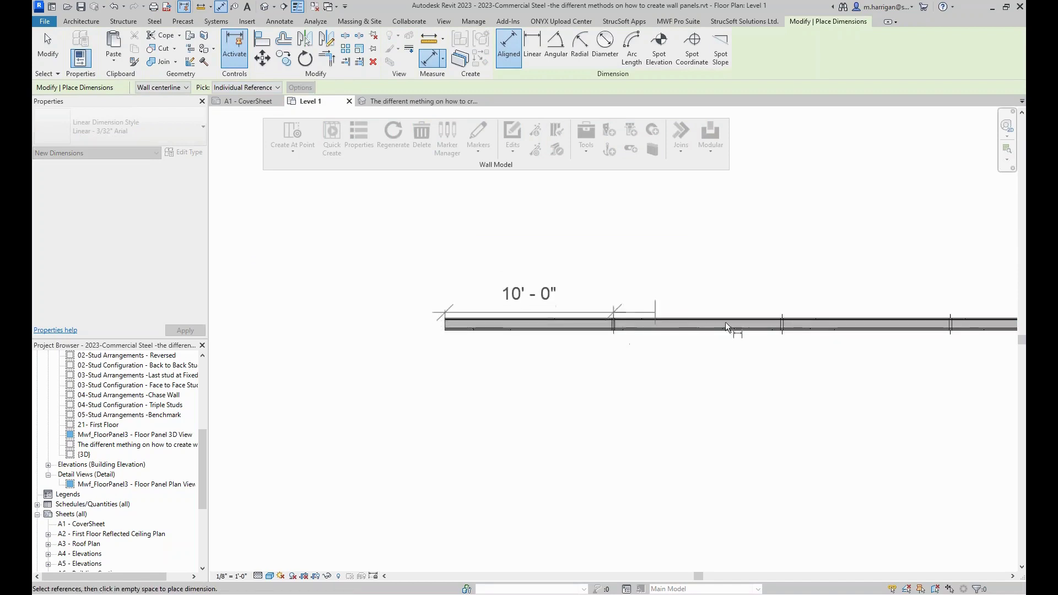
pyautogui.scroll(2, 782, 319)
pyautogui.click(776, 314)
pyautogui.scroll(-2, 808, 319)
pyautogui.moveTo(914, 332); pyautogui.dragTo(624, 366, button='middle')
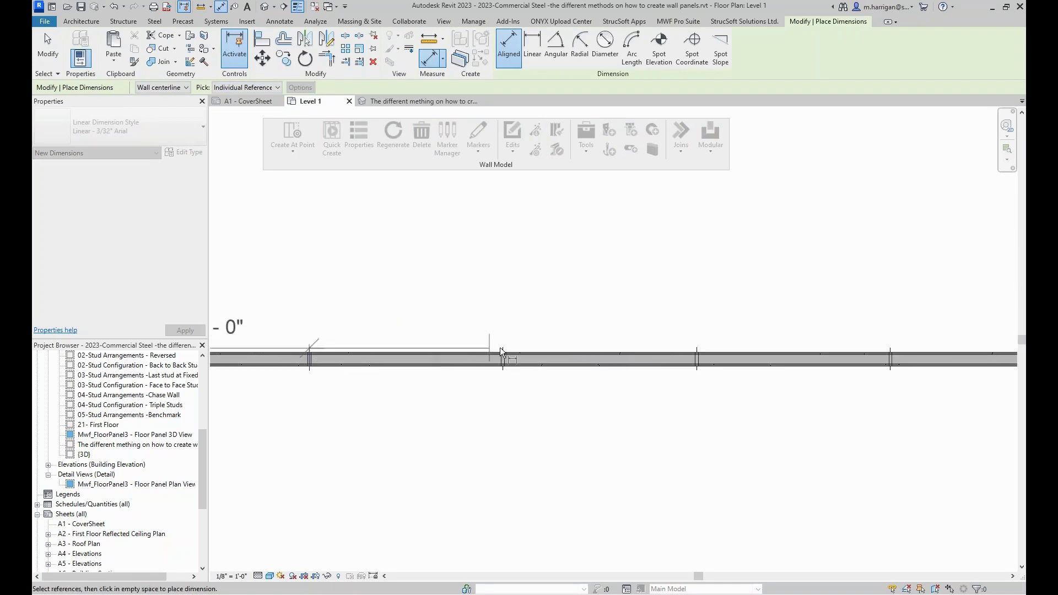
pyautogui.click(529, 293)
pyautogui.scroll(-2, 529, 293)
pyautogui.moveTo(606, 338); pyautogui.dragTo(626, 345, button='middle')
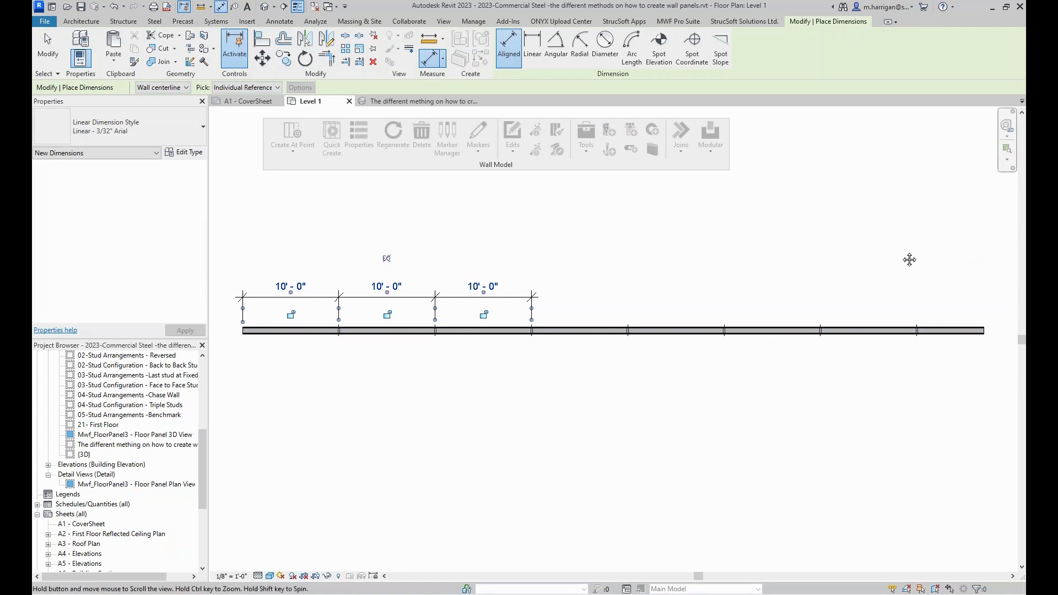
# Step: Dimension the last panel between the wall's far end and the nearest split marker, and end the dimension command
pyautogui.scroll(2, 870, 326)
pyautogui.click(903, 348)
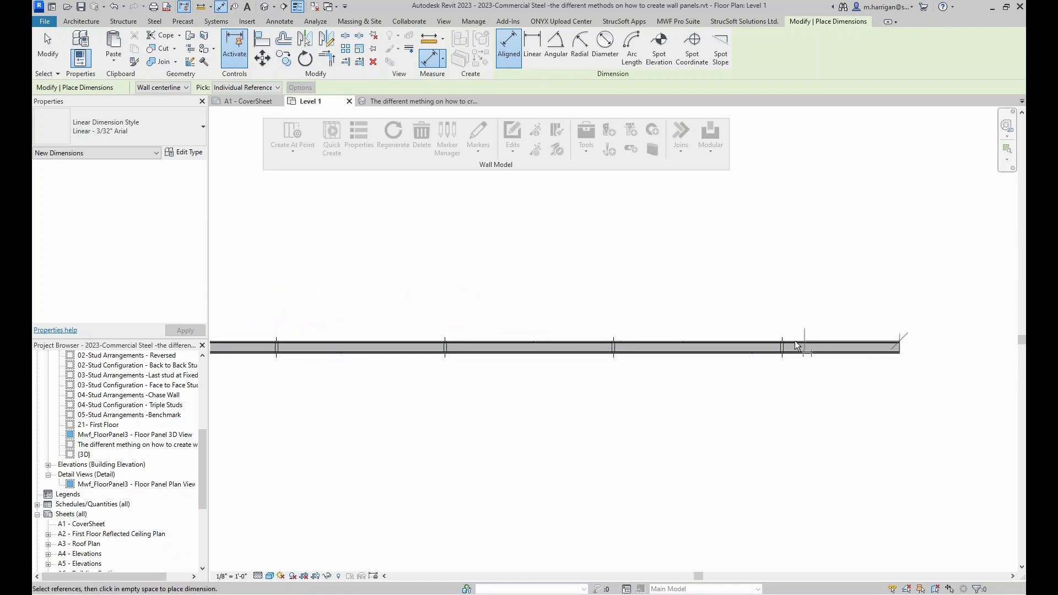
pyautogui.click(786, 346)
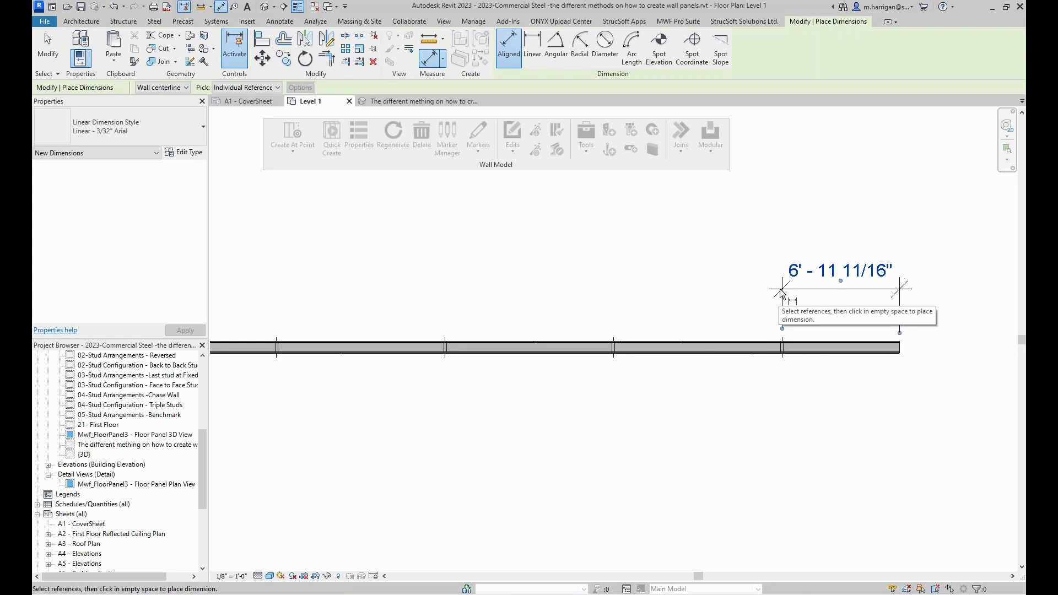
pyautogui.click(780, 292)
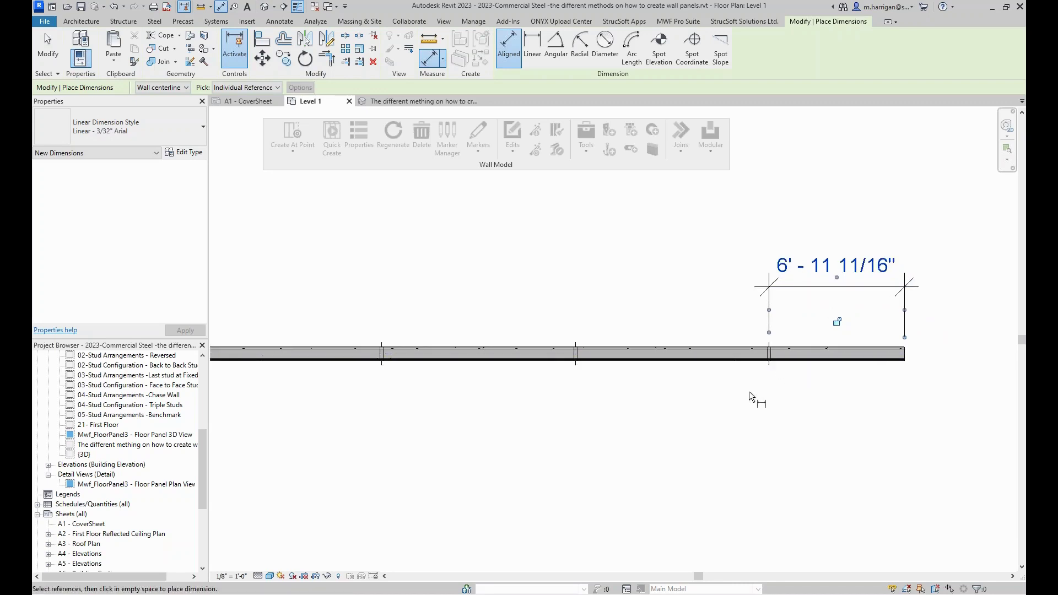
pyautogui.press('Escape')
pyautogui.press('Escape')
# Step: Move the fourth split marker along the wall slightly toward the third marker, and deselect it
pyautogui.scroll(-3, 567, 315)
pyautogui.scroll(4, 403, 331)
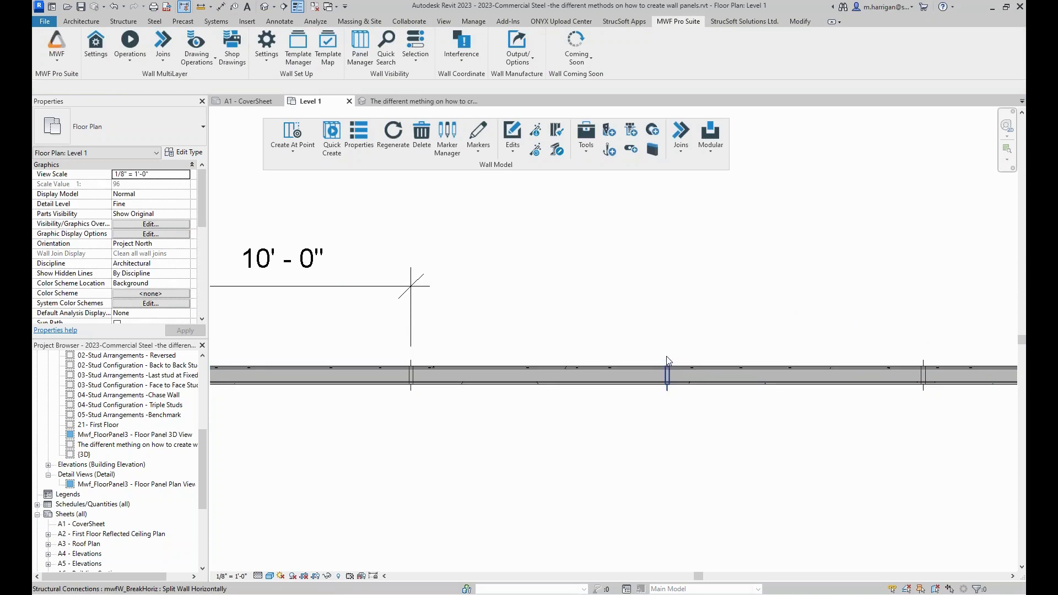
pyautogui.moveTo(667, 363); pyautogui.dragTo(642, 364)
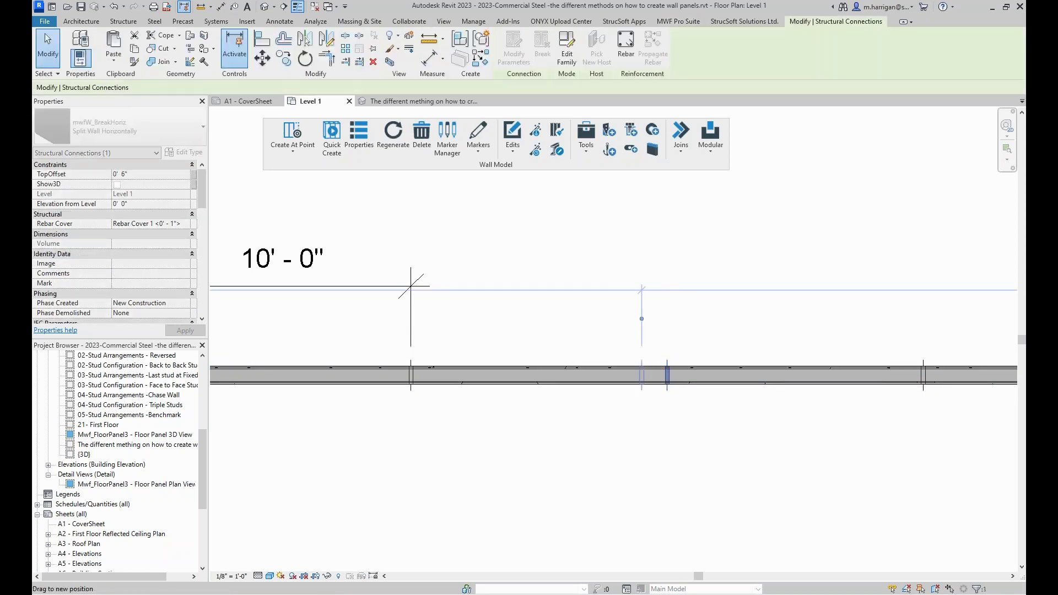
pyautogui.scroll(-3, 830, 282)
pyautogui.scroll(2, 830, 282)
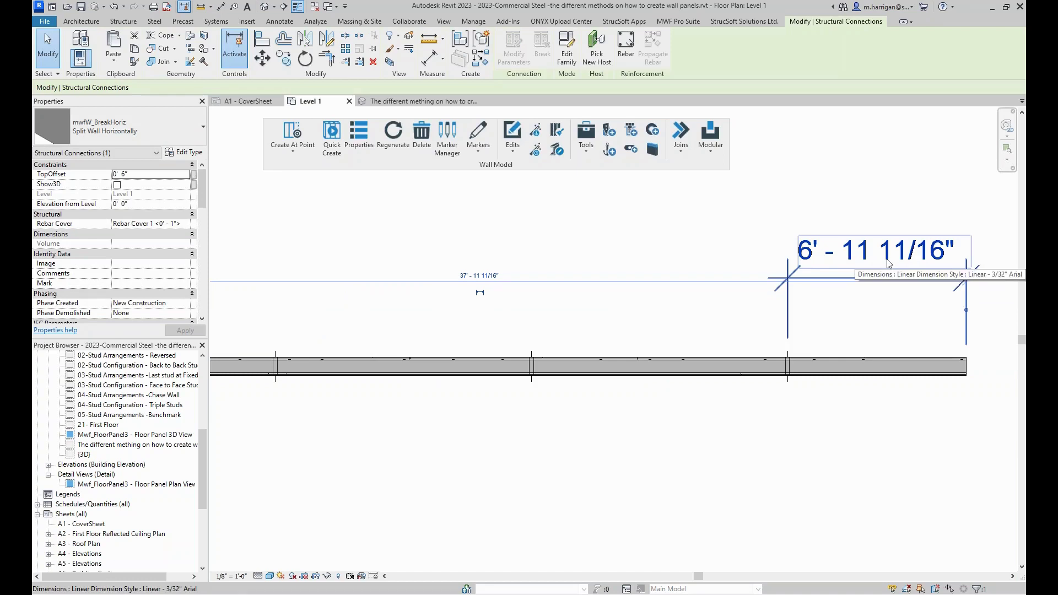
pyautogui.click(538, 290)
pyautogui.scroll(-2, 538, 291)
pyautogui.scroll(-4, 583, 354)
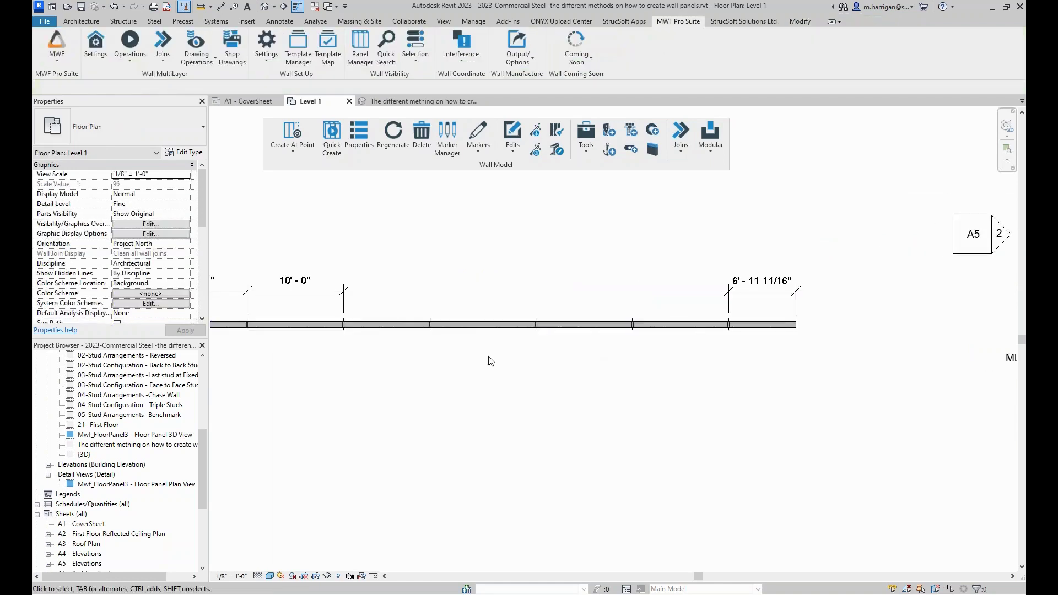
# Step: Select a single split marker on the copied wall and examine its properties
pyautogui.scroll(1, 550, 354)
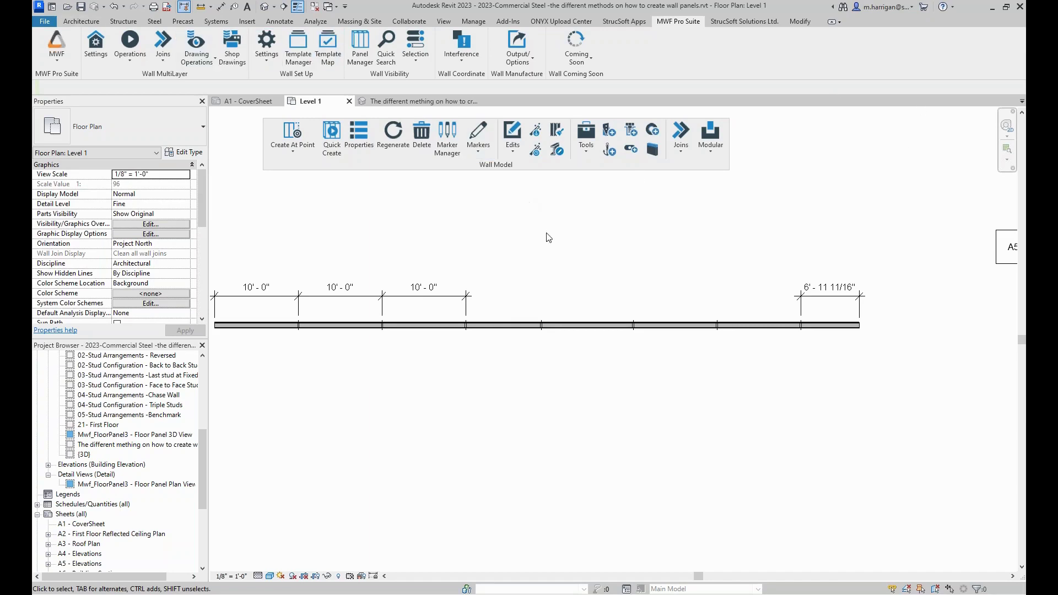
pyautogui.scroll(1, 563, 249)
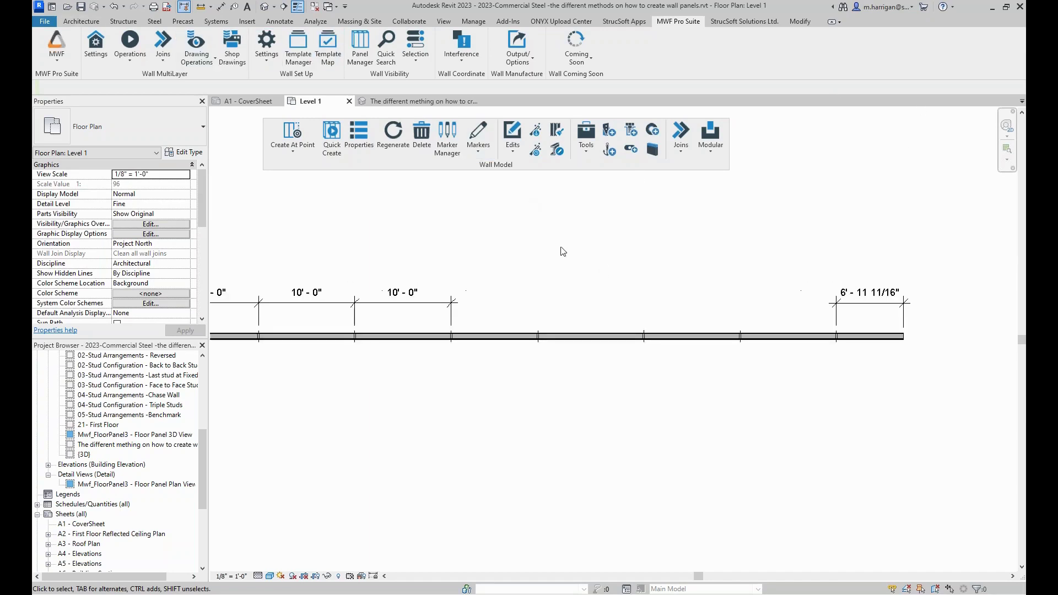
pyautogui.moveTo(562, 248); pyautogui.dragTo(700, 179, button='middle')
pyautogui.scroll(1, 465, 246)
pyautogui.scroll(5, 405, 268)
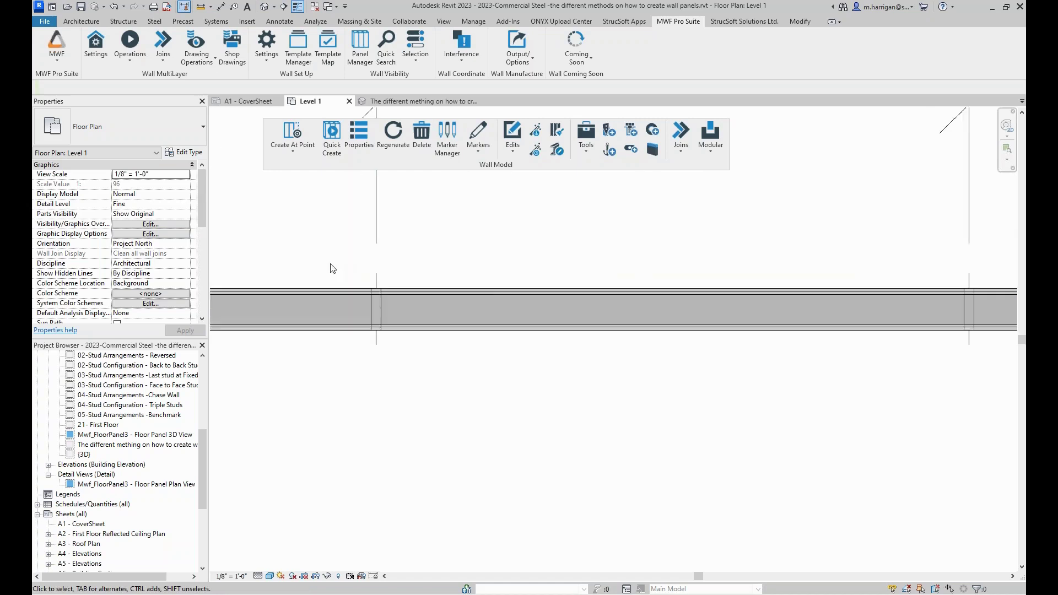
pyautogui.click(399, 292)
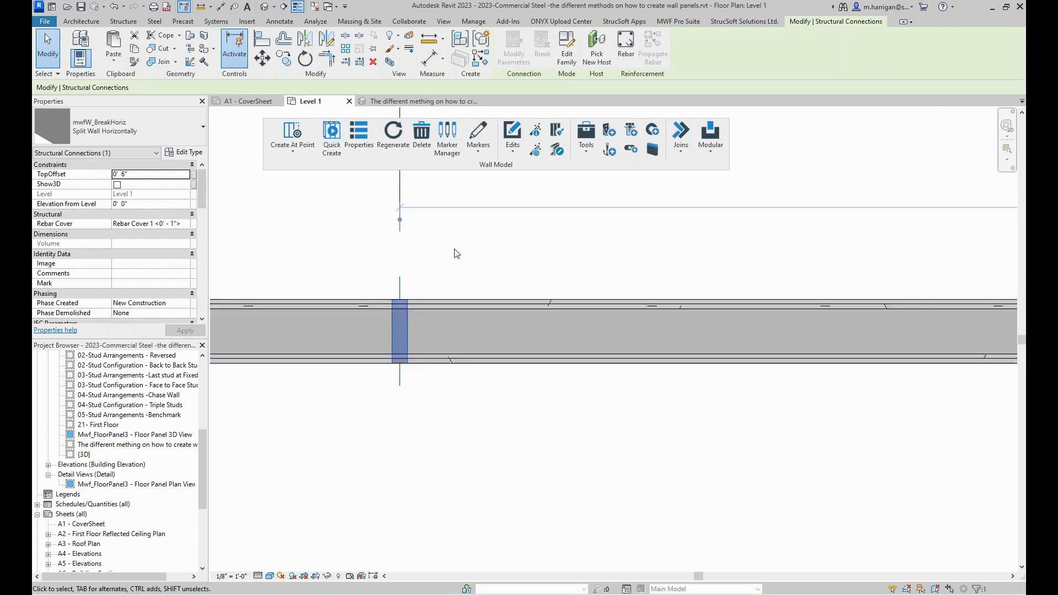
# Step: Examine the back-to-back end studs at the split between Panel251 and Panel252 on the framed wall
pyautogui.scroll(-5, 567, 349)
pyautogui.moveTo(730, 370); pyautogui.dragTo(641, 315, button='middle')
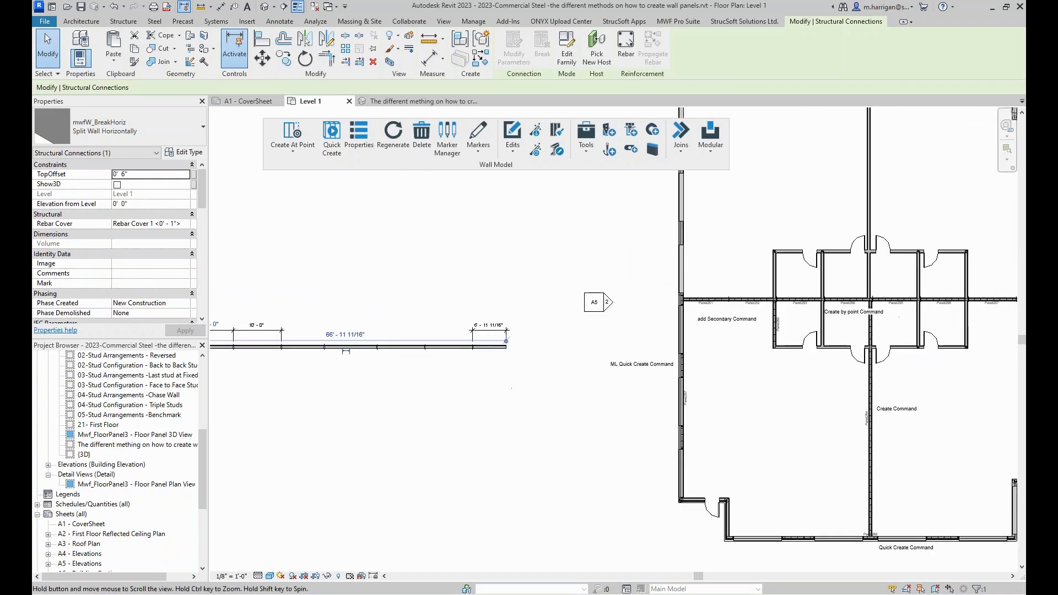
pyautogui.scroll(6, 642, 315)
pyautogui.scroll(6, 641, 316)
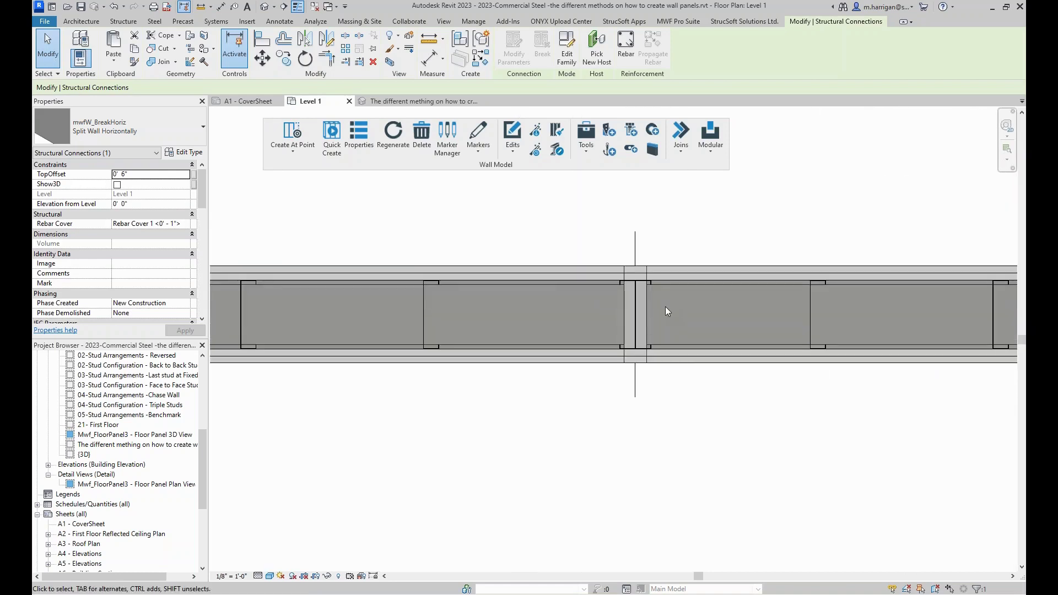
pyautogui.scroll(2, 626, 292)
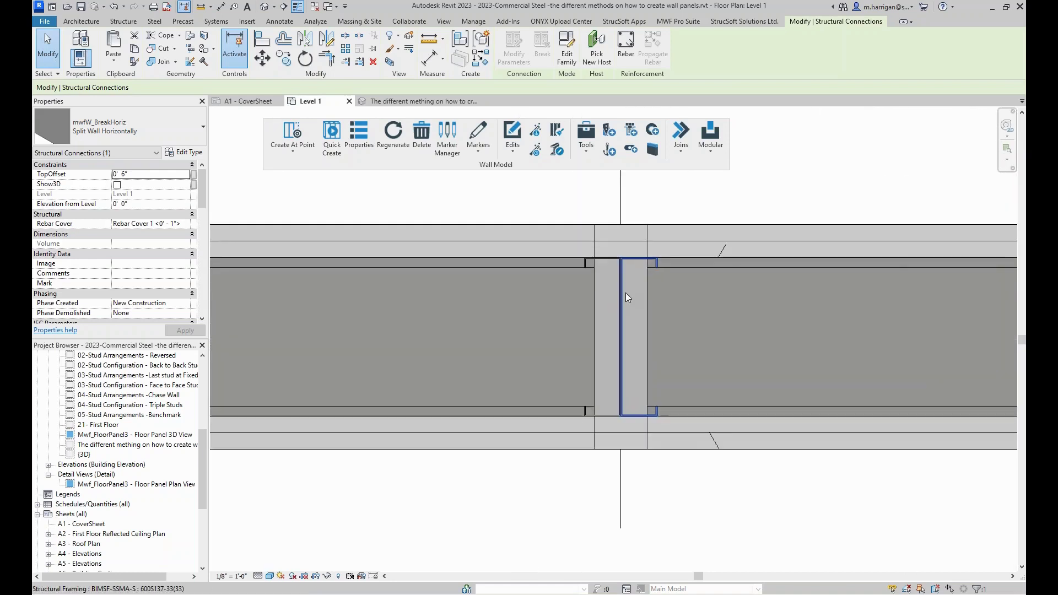
pyautogui.scroll(-4, 617, 292)
pyautogui.scroll(-14, 618, 297)
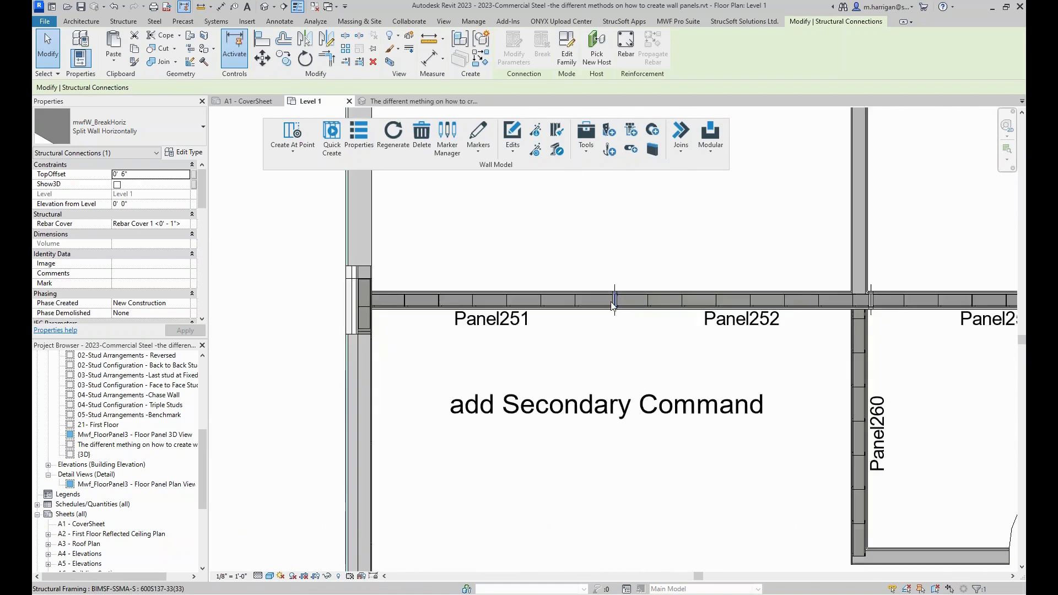
# Step: Duplicate the type of a split marker on the copied wall as "1/2 GAP"
pyautogui.moveTo(282, 306); pyautogui.dragTo(771, 345, button='middle')
pyautogui.scroll(-1, 770, 345)
pyautogui.moveTo(232, 386); pyautogui.dragTo(704, 256, button='middle')
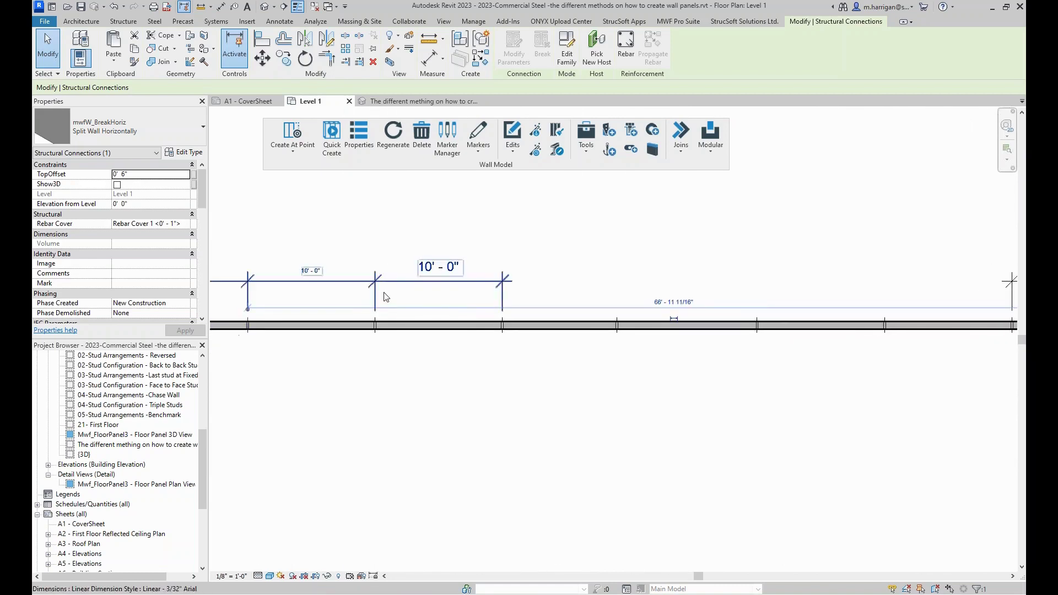
pyautogui.scroll(2, 408, 294)
pyautogui.moveTo(423, 292); pyautogui.dragTo(717, 288, button='middle')
pyautogui.scroll(3, 409, 341)
pyautogui.click(474, 369)
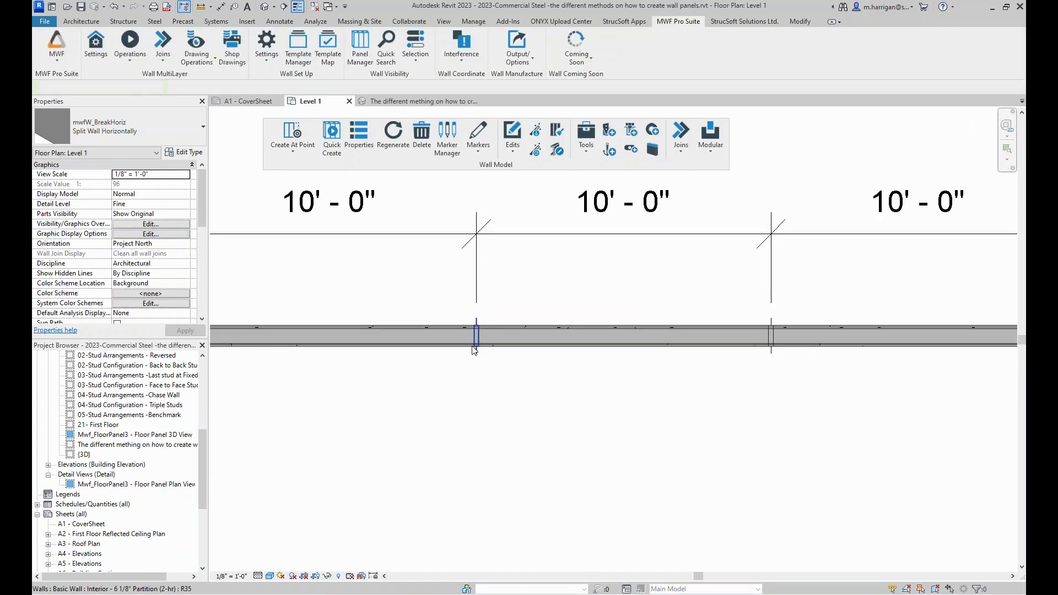
pyautogui.scroll(5, 472, 349)
pyautogui.click(475, 354)
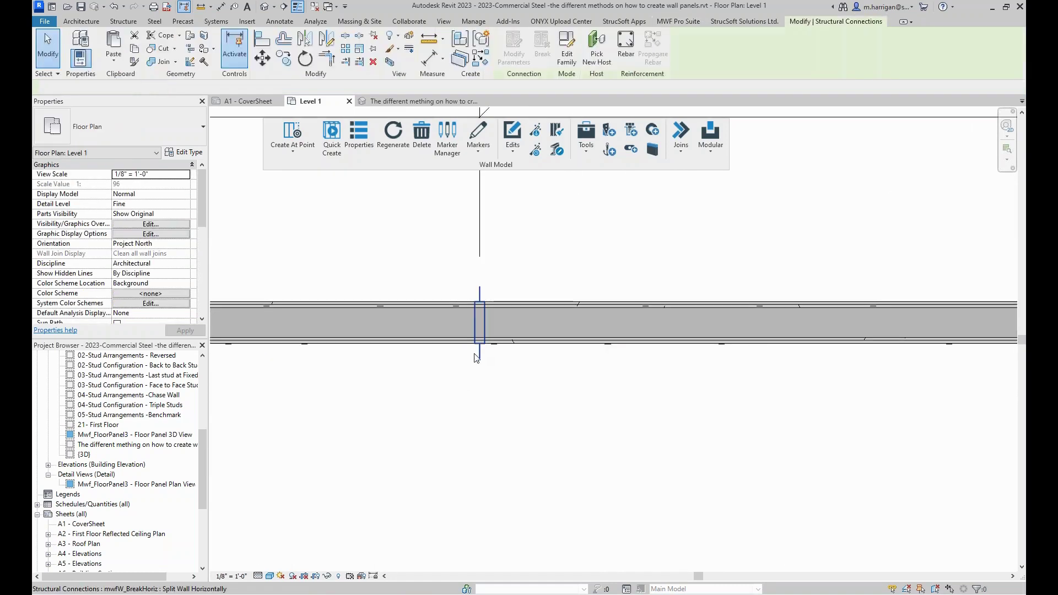
pyautogui.click(185, 153)
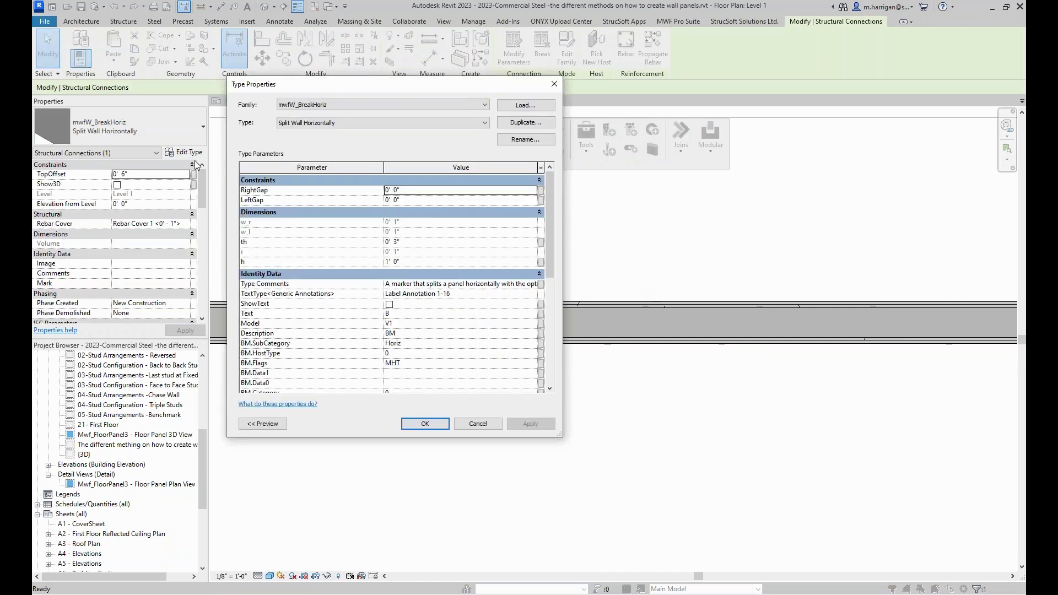
pyautogui.click(529, 122)
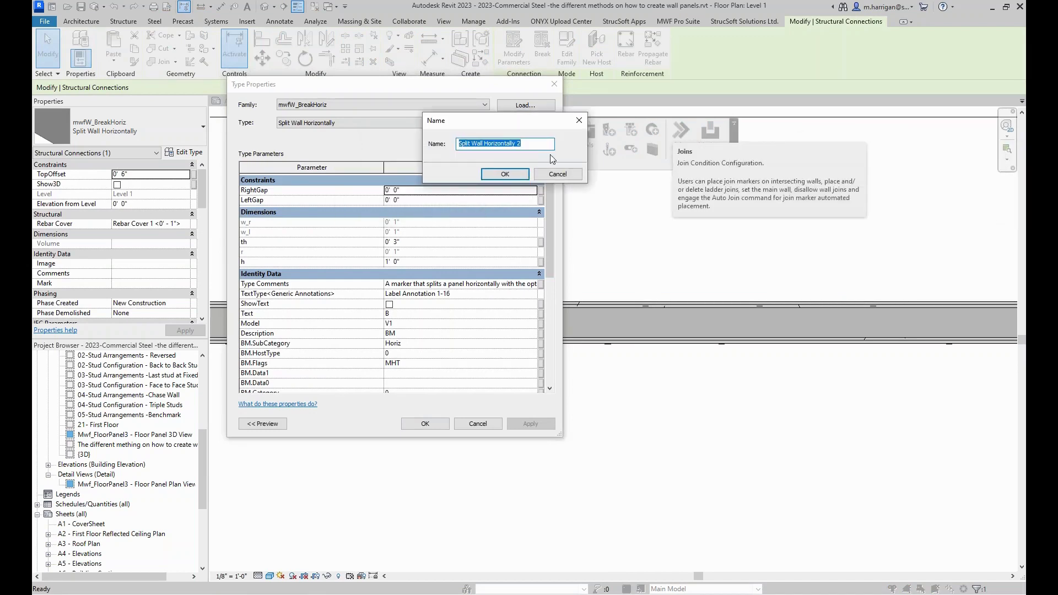
pyautogui.write('1/2 GAP')
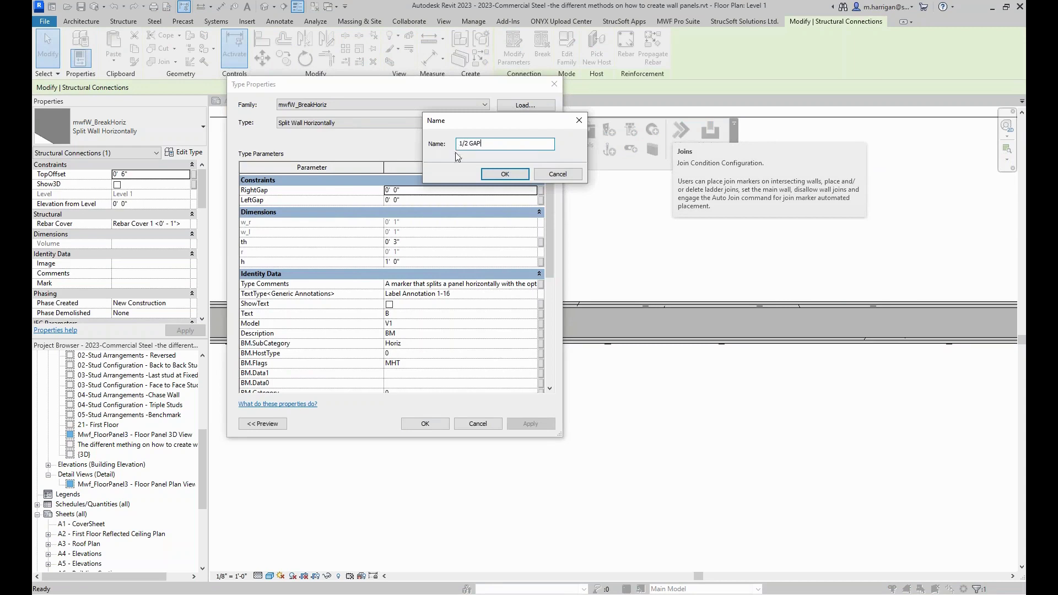
pyautogui.click(504, 174)
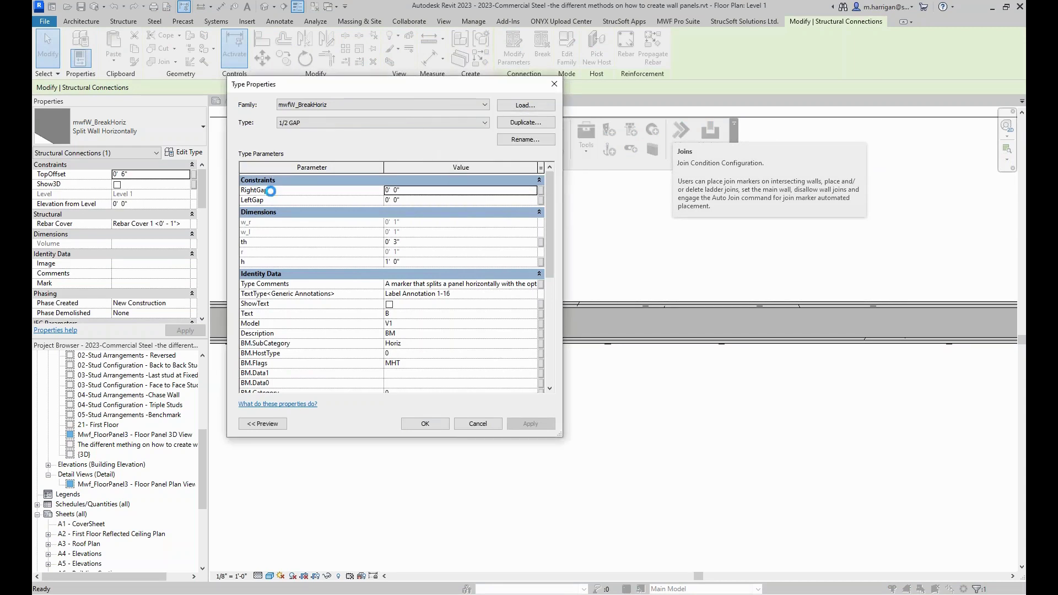
# Step: Set both RightGap and LeftGap of the 1/2 GAP marker type to .25 inch and accept the type properties
pyautogui.click(449, 190)
pyautogui.write('.25')
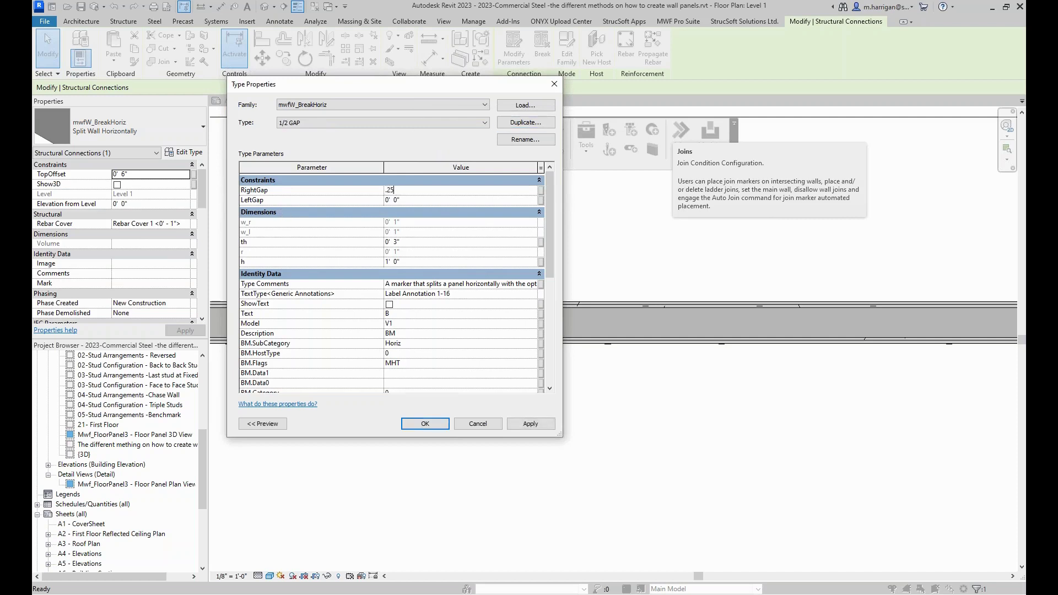
pyautogui.click(439, 200)
pyautogui.write('.25')
pyautogui.click(425, 424)
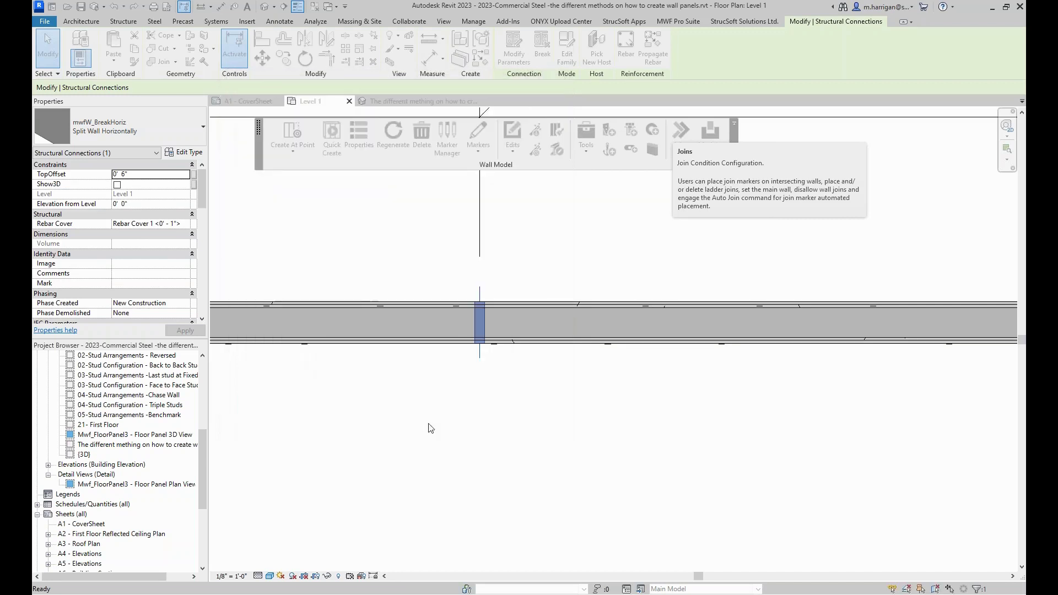
# Step: Deselect the marker and delete the chain of 10' - 0" dimensions above the copied wall
pyautogui.scroll(-5, 466, 417)
pyautogui.click(491, 419)
pyautogui.scroll(-2, 584, 466)
pyautogui.moveTo(595, 471); pyautogui.dragTo(518, 421, button='middle')
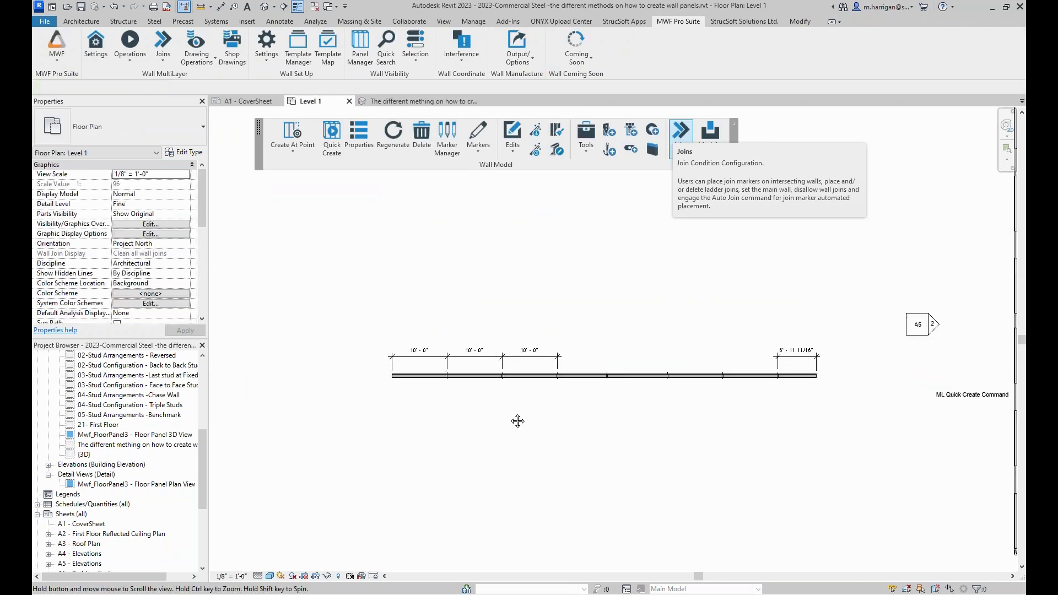
pyautogui.scroll(2, 516, 421)
pyautogui.moveTo(629, 337); pyautogui.dragTo(354, 305)
pyautogui.press('Delete')
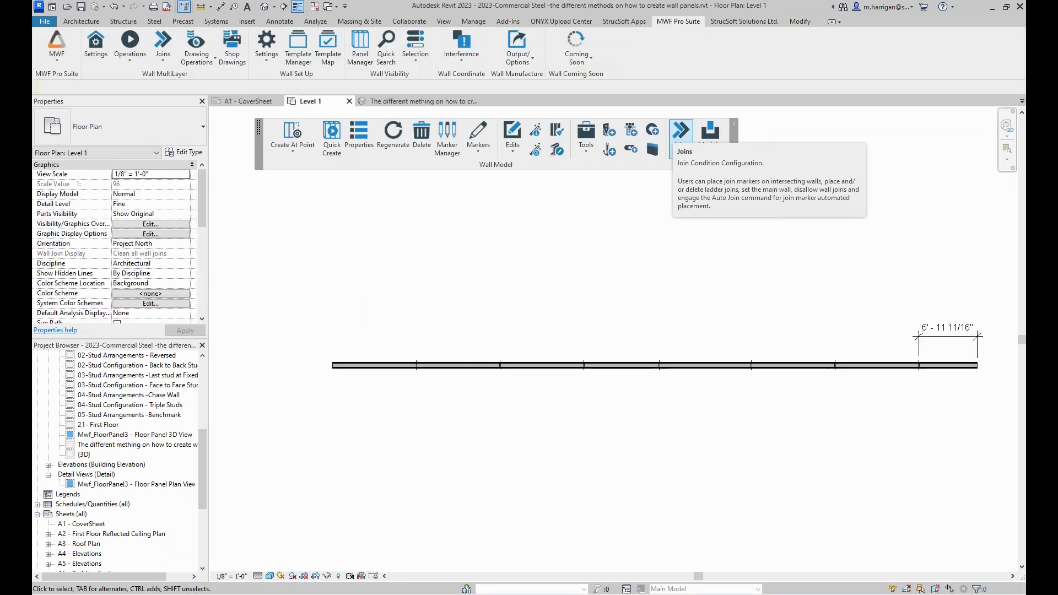
# Step: Delete the last panel's dimension and all split markers along the copied wall
pyautogui.moveTo(860, 407); pyautogui.dragTo(710, 389, button='middle')
pyautogui.click(772, 325)
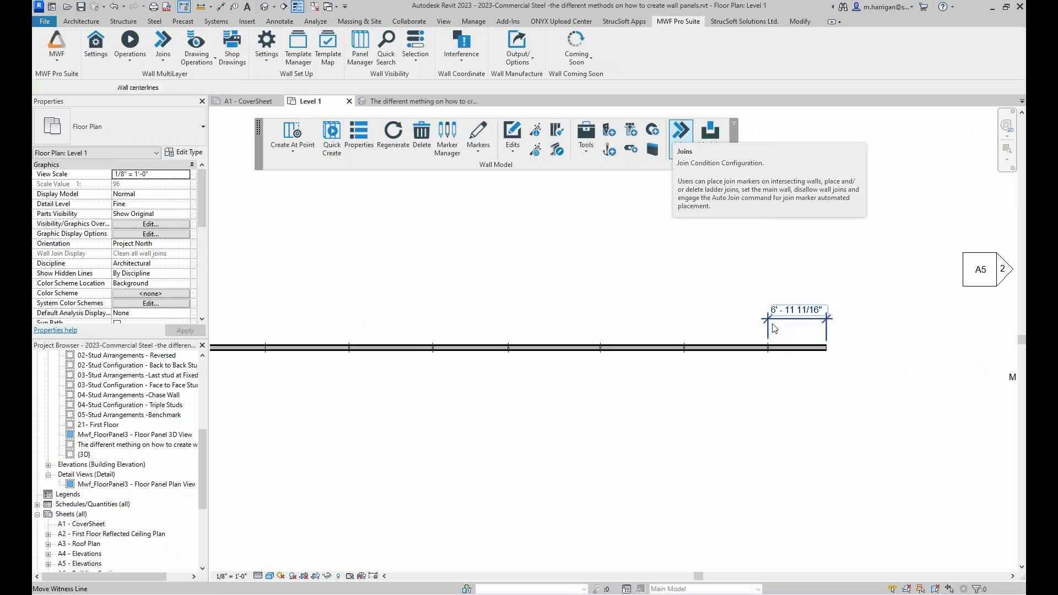
pyautogui.press('Delete')
pyautogui.scroll(-2, 772, 326)
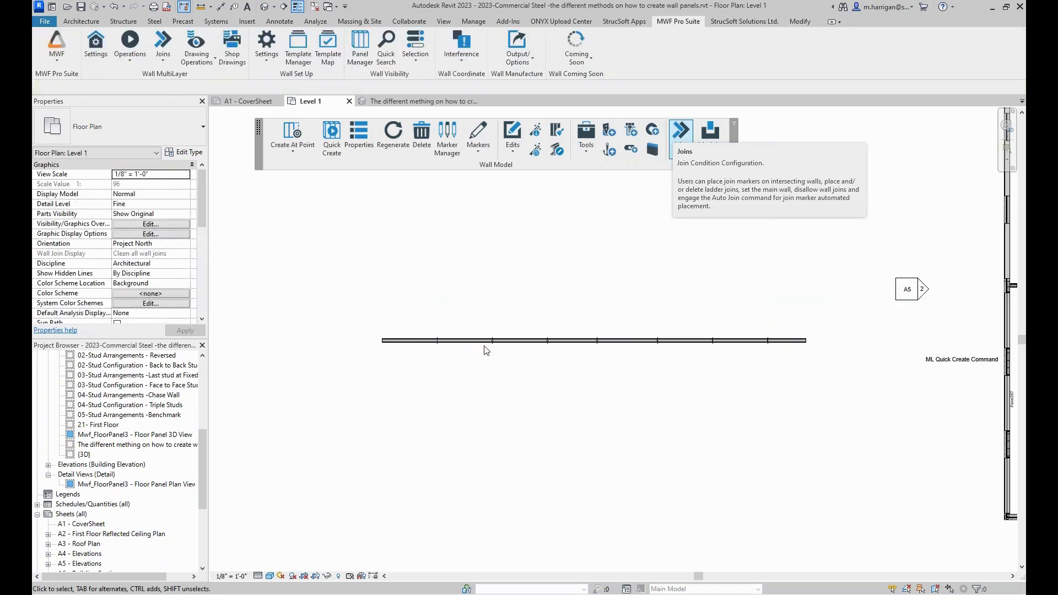
pyautogui.moveTo(410, 304); pyautogui.dragTo(776, 366)
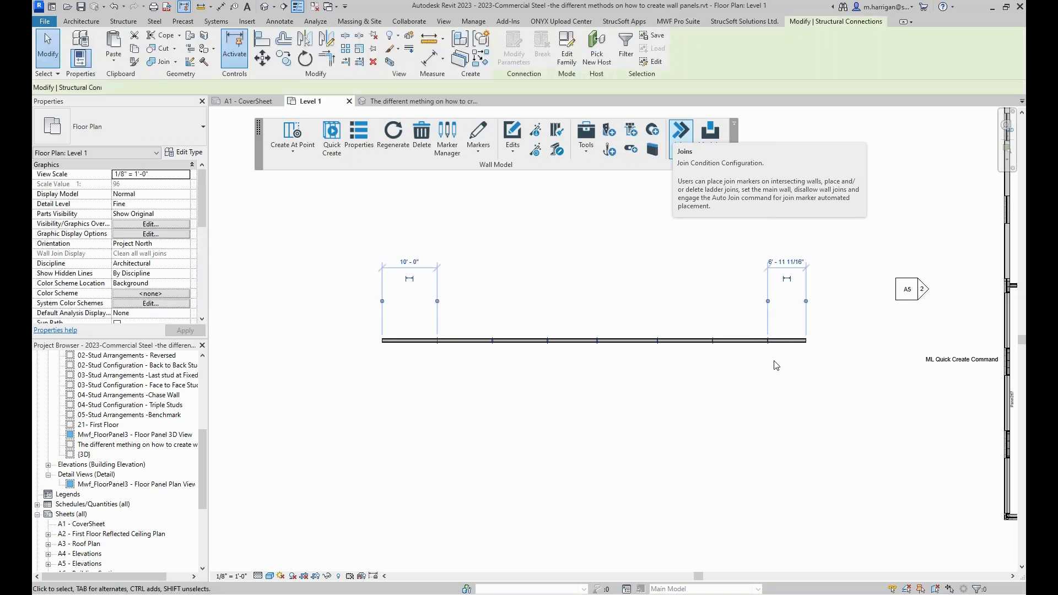
pyautogui.press('Delete')
# Step: Apply Split By Rule to the copied wall with panels from 2' 0" to 10' 0", 0' 4" opening tolerance and the mwfW_BreakHoriz : 1/2 GAP marker
pyautogui.click(594, 340)
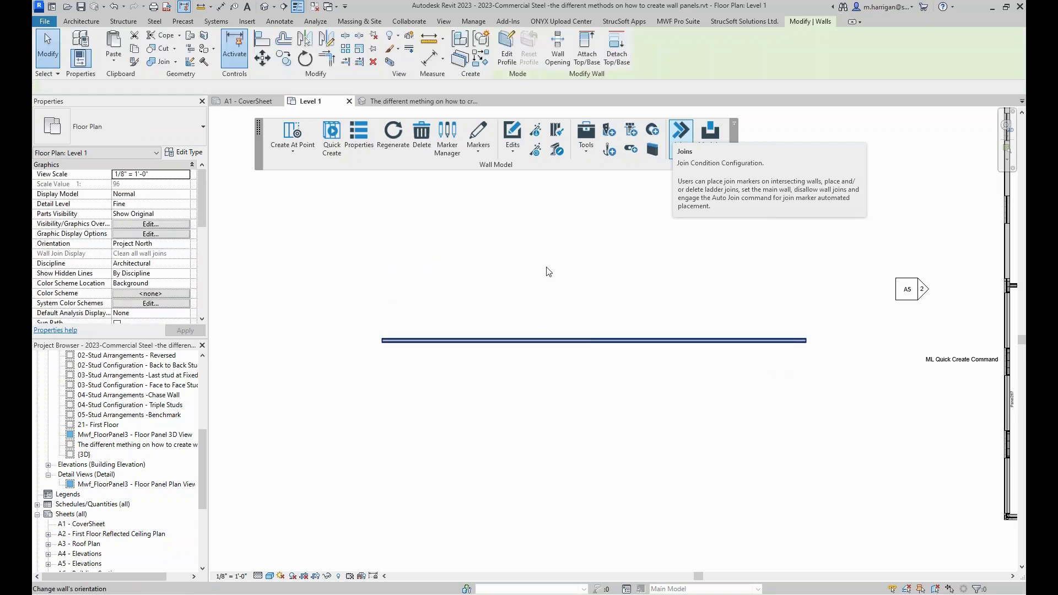
pyautogui.click(478, 140)
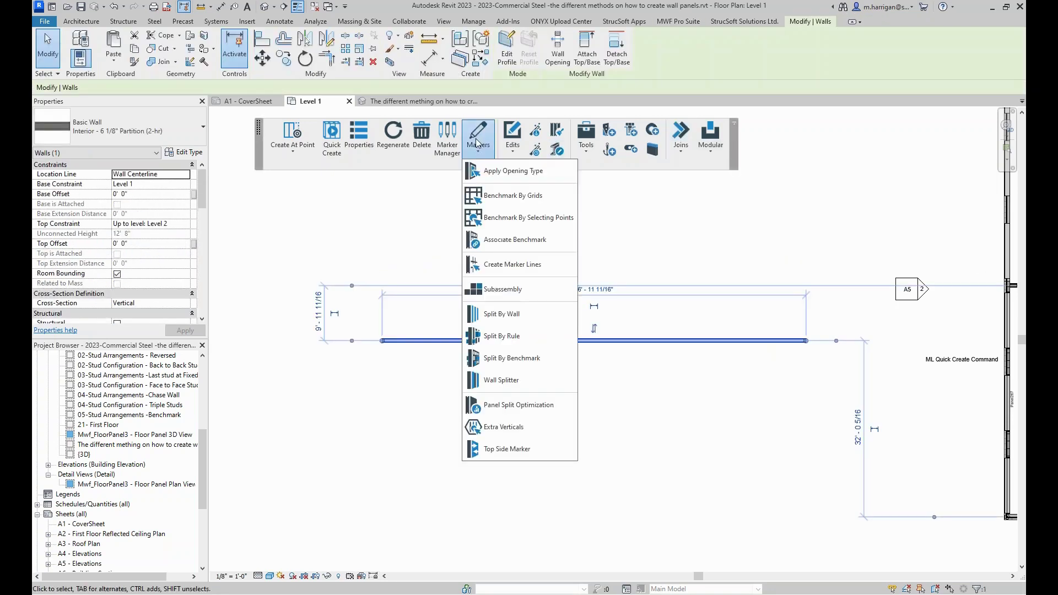
pyautogui.click(518, 339)
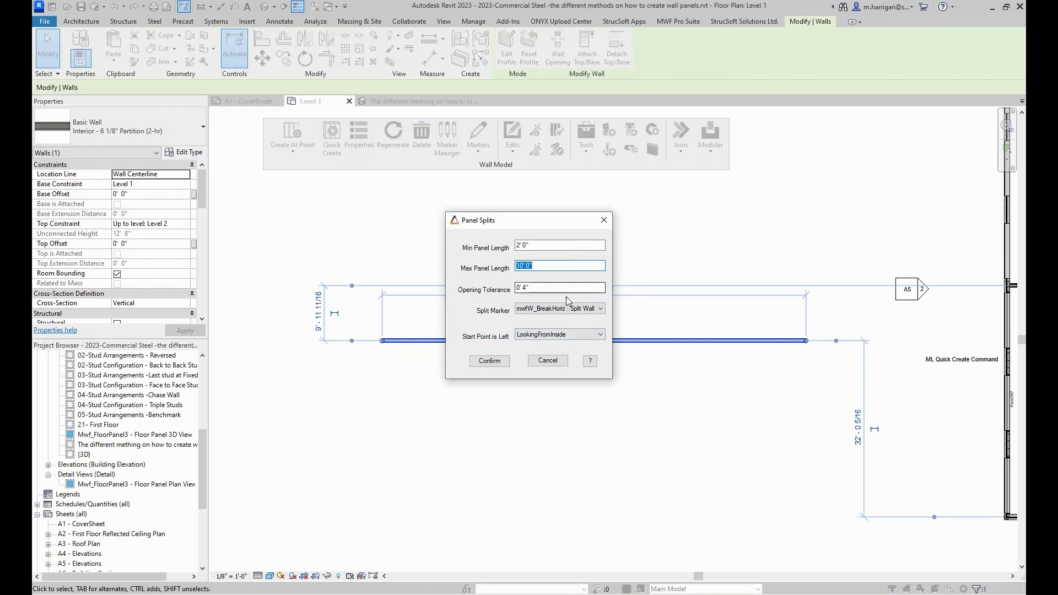
pyautogui.click(598, 308)
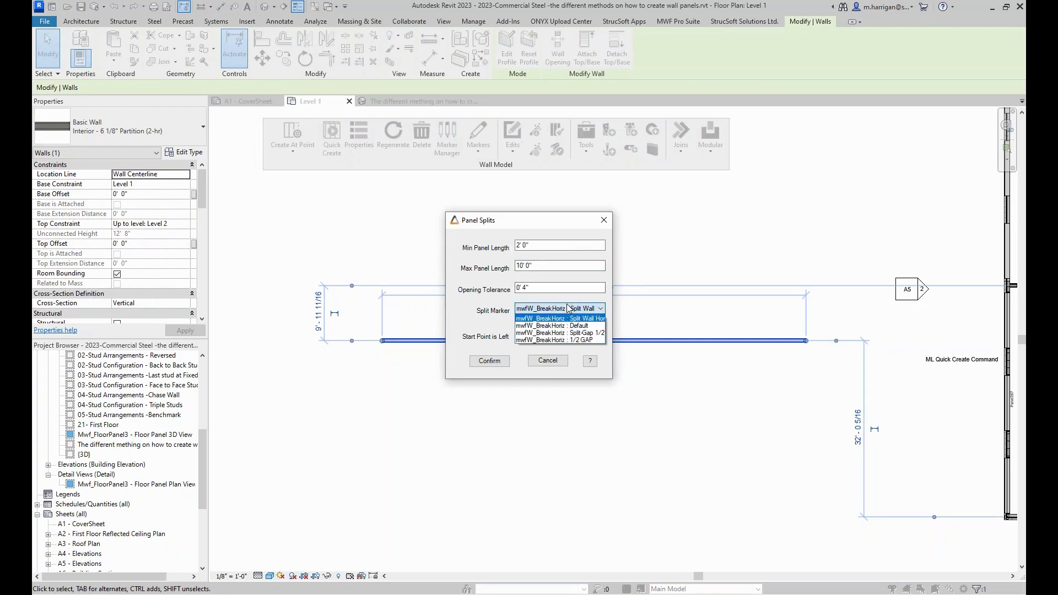
pyautogui.click(590, 340)
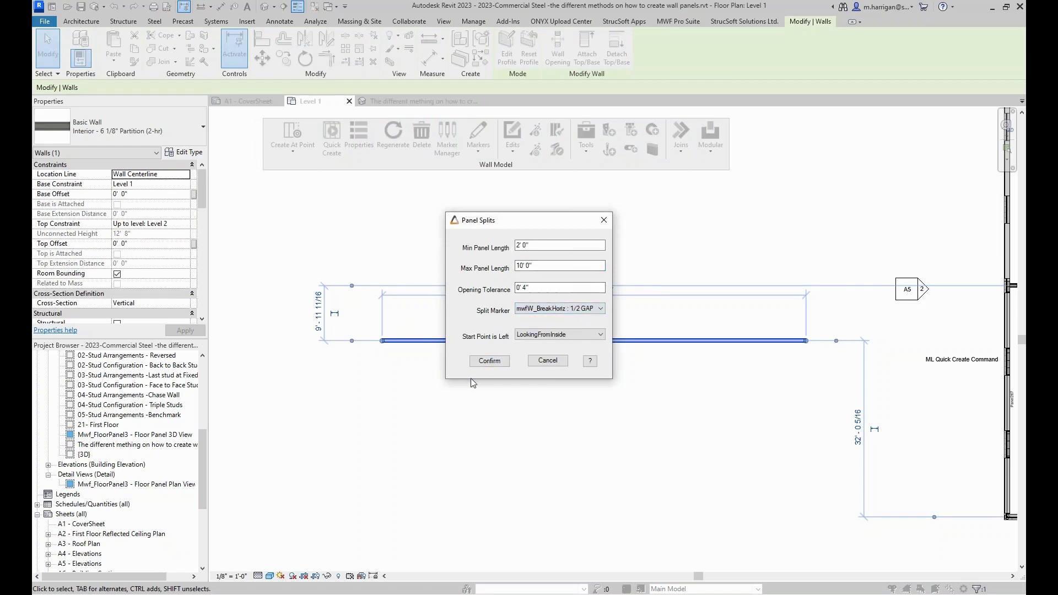
pyautogui.click(489, 361)
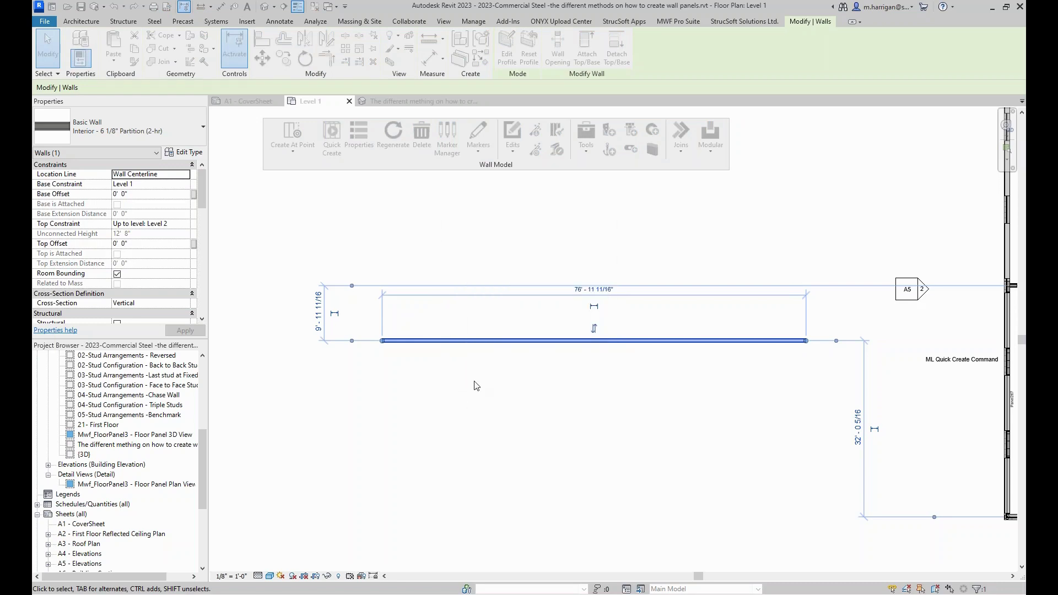
# Step: Generate the framed panels on the copied wall with Quick Create, and deselect the wall
pyautogui.click(467, 334)
pyautogui.click(332, 138)
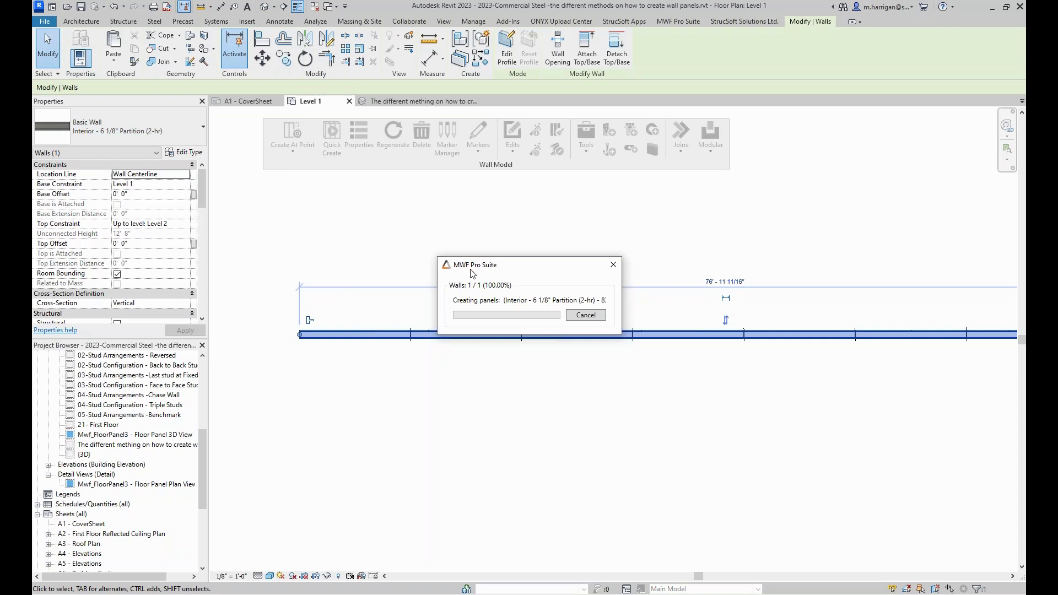
pyautogui.moveTo(485, 267); pyautogui.dragTo(495, 225)
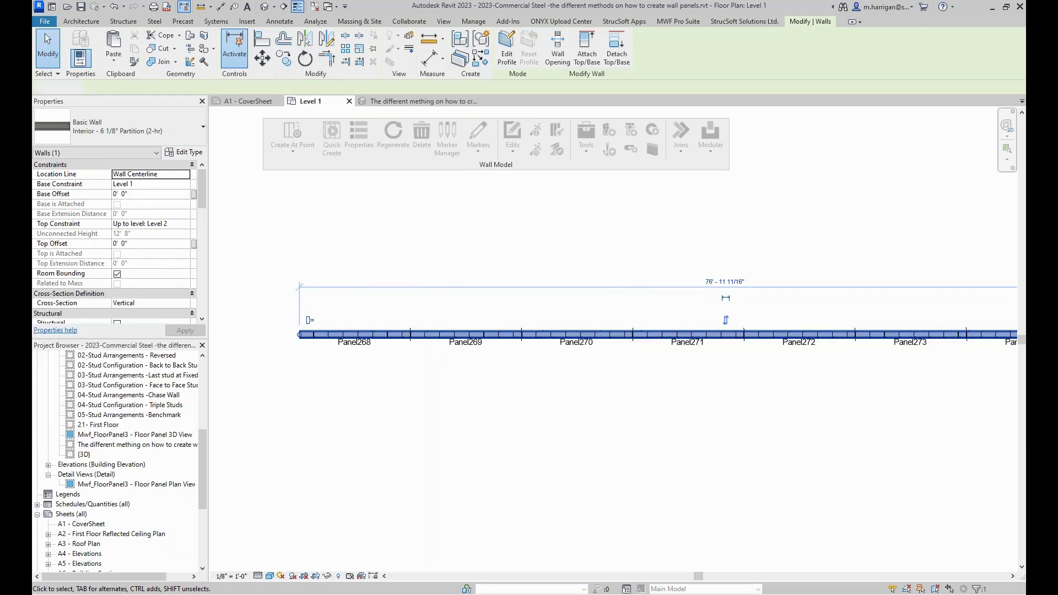
pyautogui.click(545, 242)
# Step: Add an aligned dimension across the gap between the end studs of Panel268 and Panel269, and end the dimension command
pyautogui.scroll(3, 398, 332)
pyautogui.scroll(8, 422, 328)
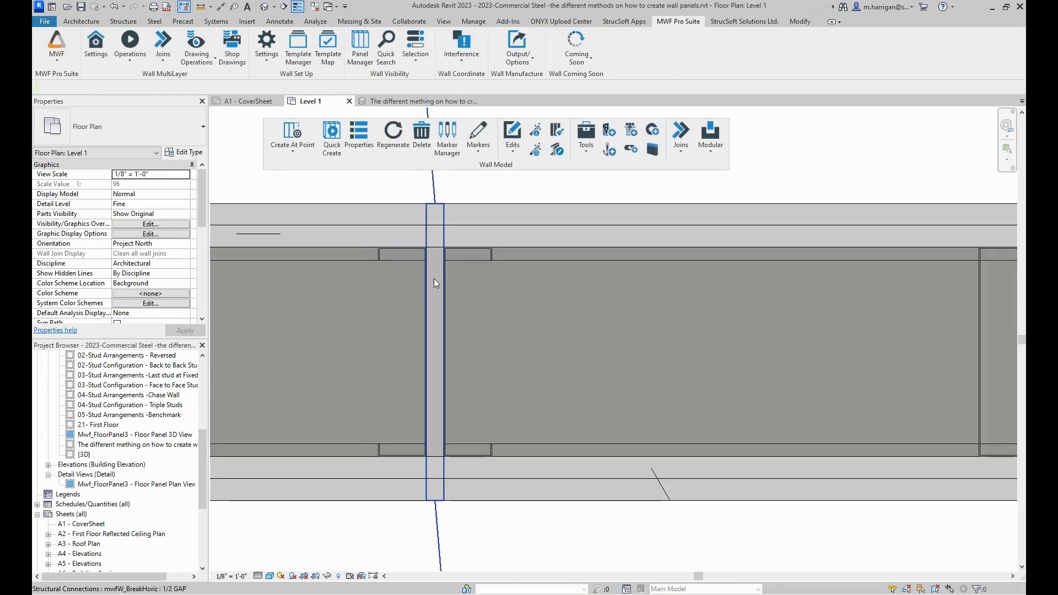
pyautogui.press('d')
pyautogui.press('i')
pyautogui.scroll(5, 430, 280)
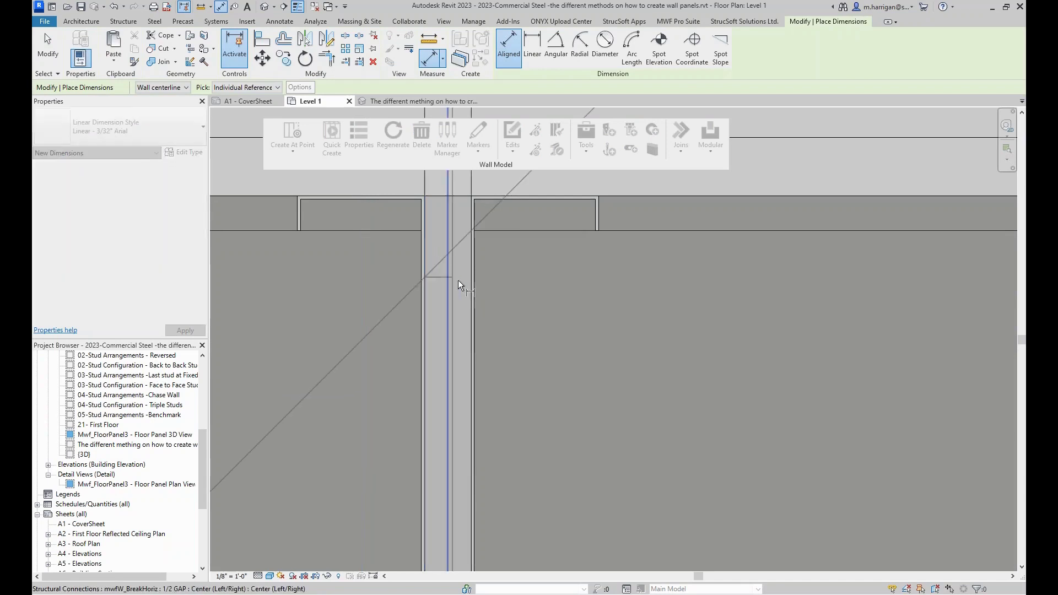
pyautogui.click(470, 284)
pyautogui.scroll(-1, 470, 284)
pyautogui.scroll(-6, 470, 300)
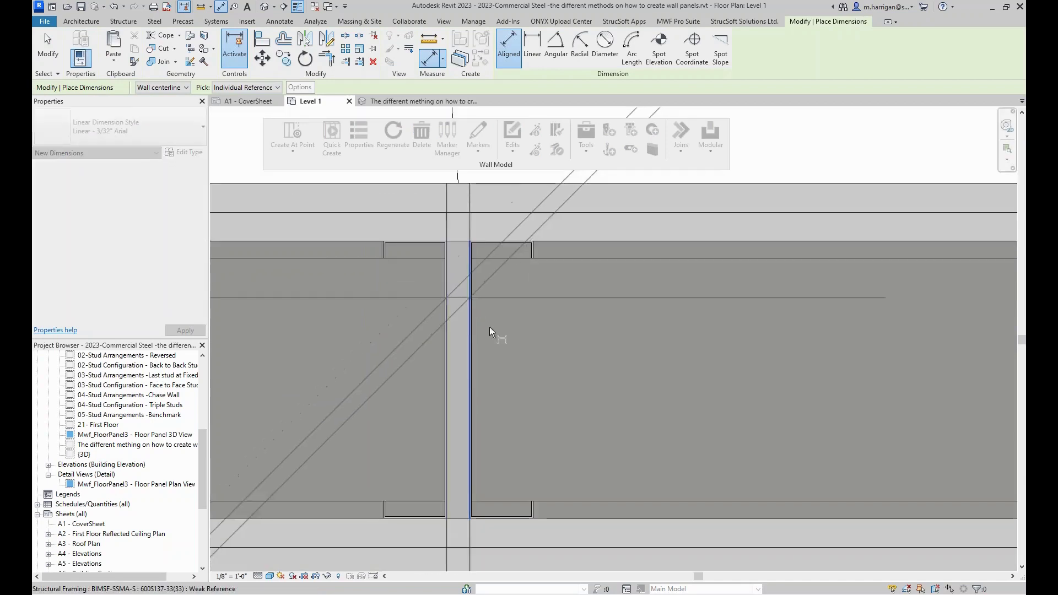
pyautogui.click(515, 243)
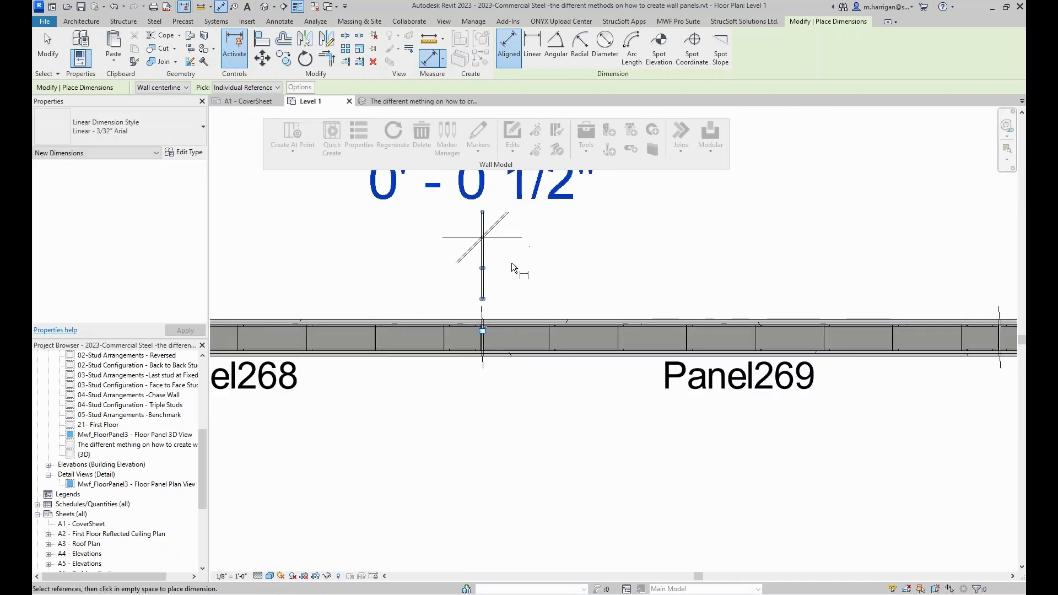
pyautogui.press('Escape')
pyautogui.press('Escape')
pyautogui.scroll(-1, 469, 280)
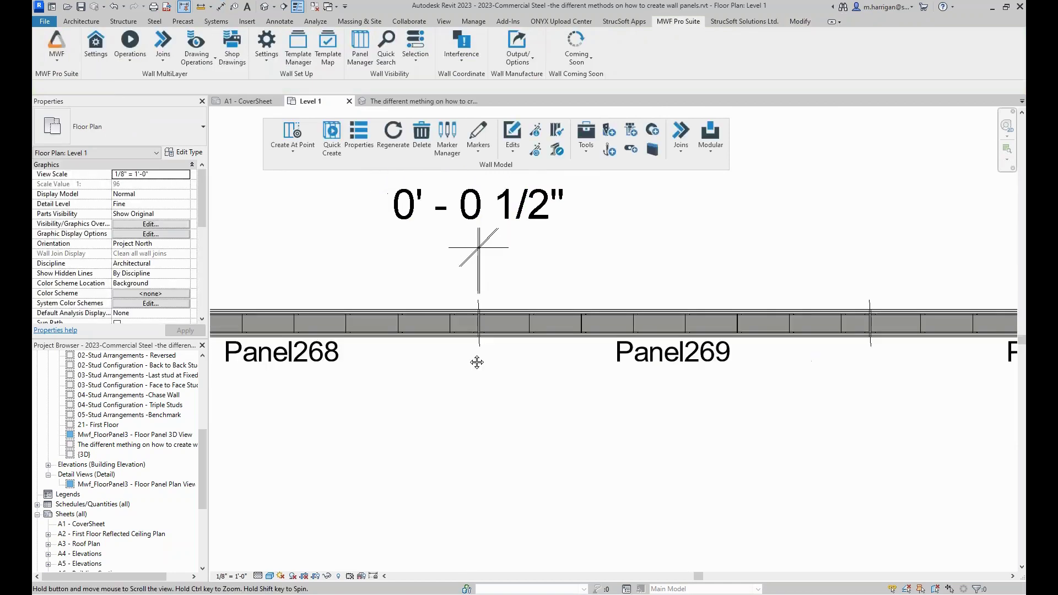
# Step: Examine the framed panels and the gaps between them along the full length of the copied wall
pyautogui.moveTo(477, 362); pyautogui.dragTo(598, 386, button='middle')
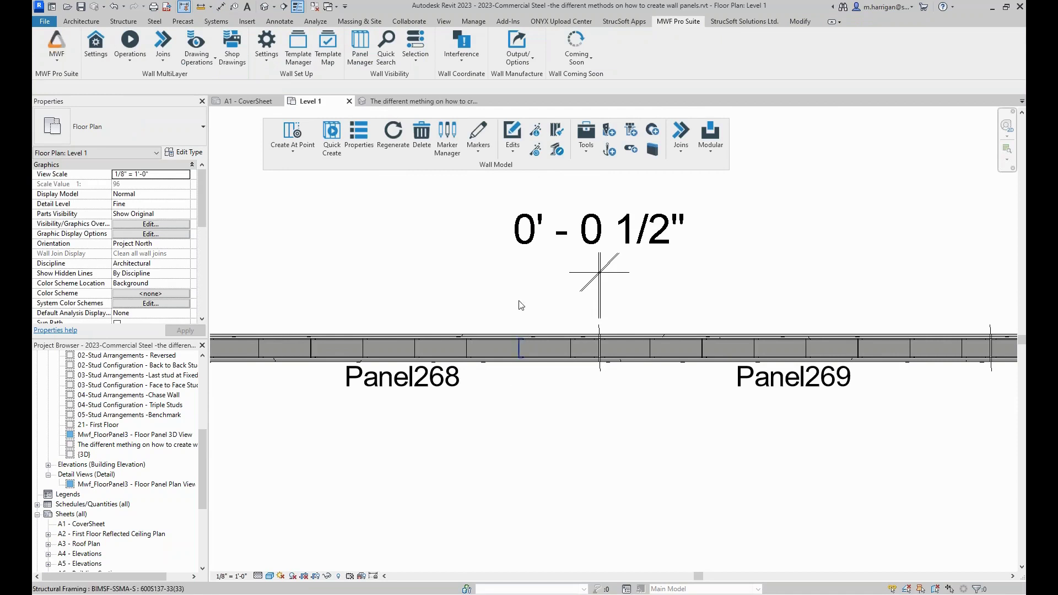
pyautogui.scroll(-2, 463, 268)
pyautogui.scroll(1, 473, 266)
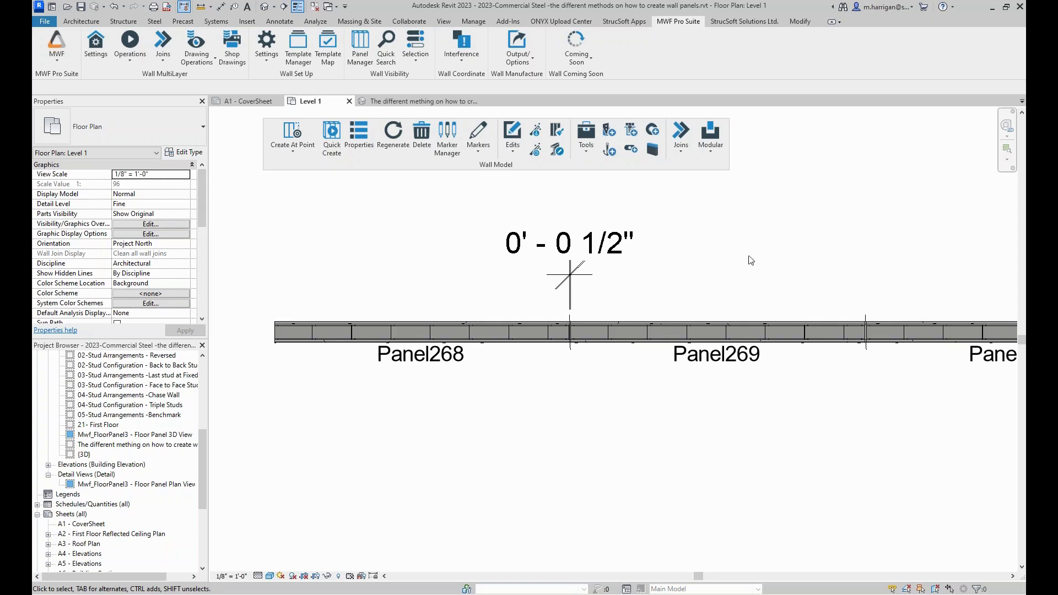
pyautogui.scroll(-3, 787, 259)
pyautogui.moveTo(703, 257); pyautogui.dragTo(456, 286, button='middle')
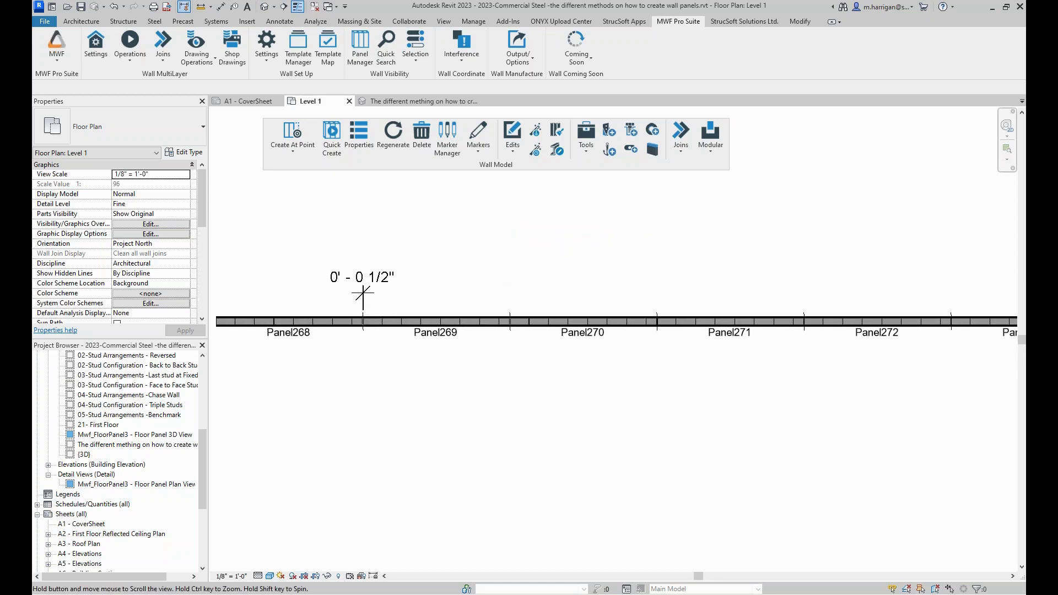
pyautogui.scroll(1, 493, 294)
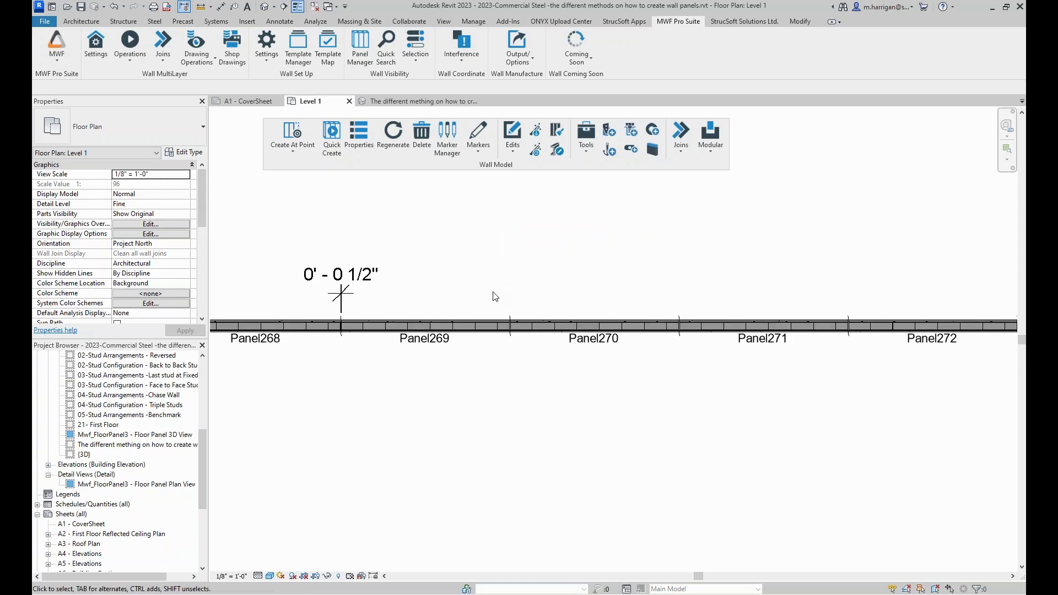
pyautogui.scroll(-3, 493, 293)
pyautogui.moveTo(534, 295); pyautogui.dragTo(491, 313, button='middle')
pyautogui.scroll(1, 491, 314)
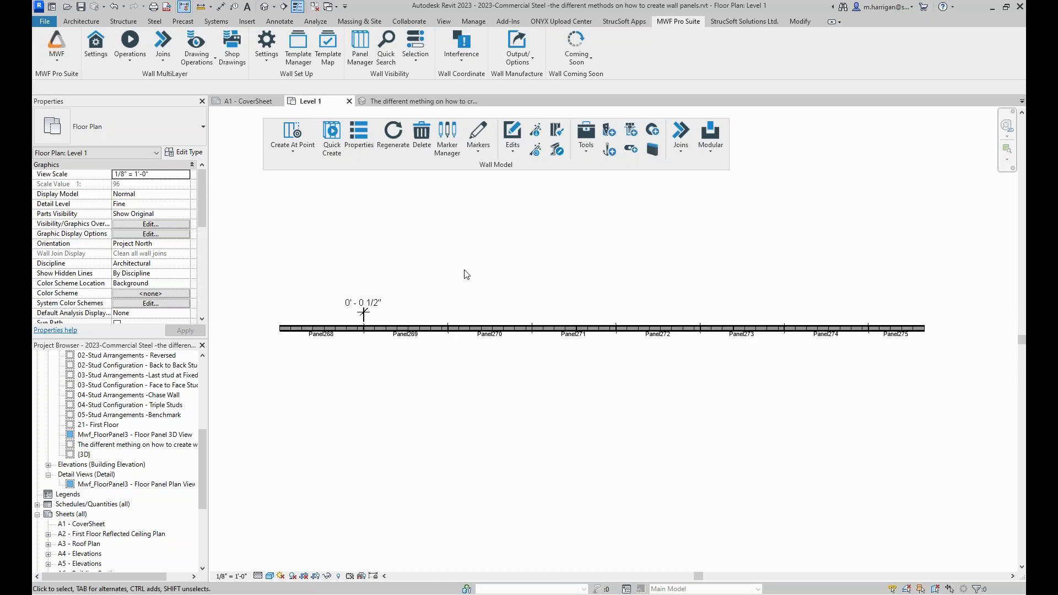
# Step: Change the type of the wall containing the framed panels to Generic - 6"
pyautogui.scroll(2, 342, 328)
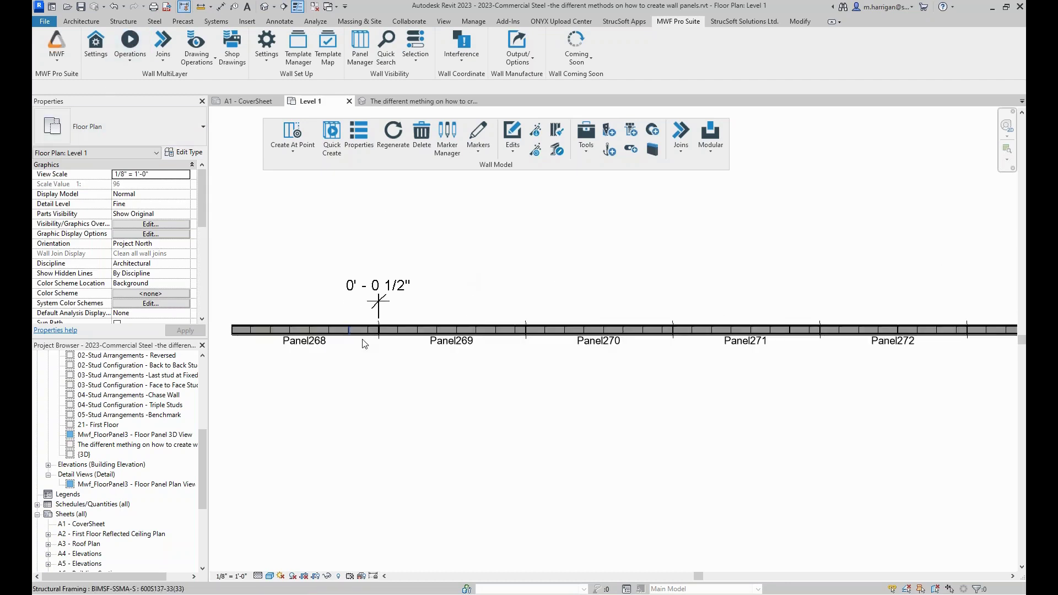
pyautogui.scroll(3, 414, 341)
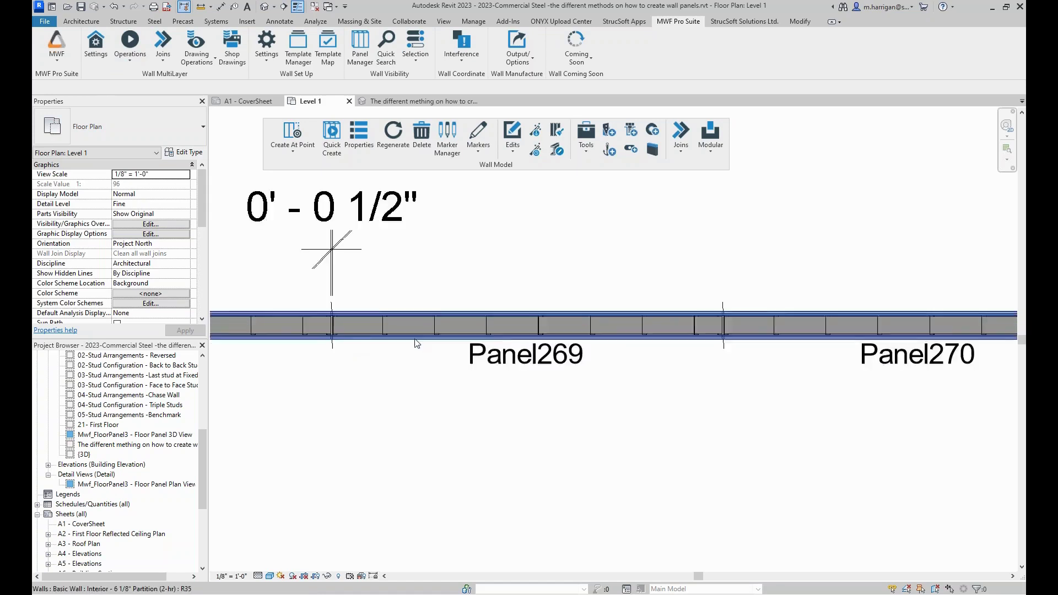
pyautogui.click(414, 329)
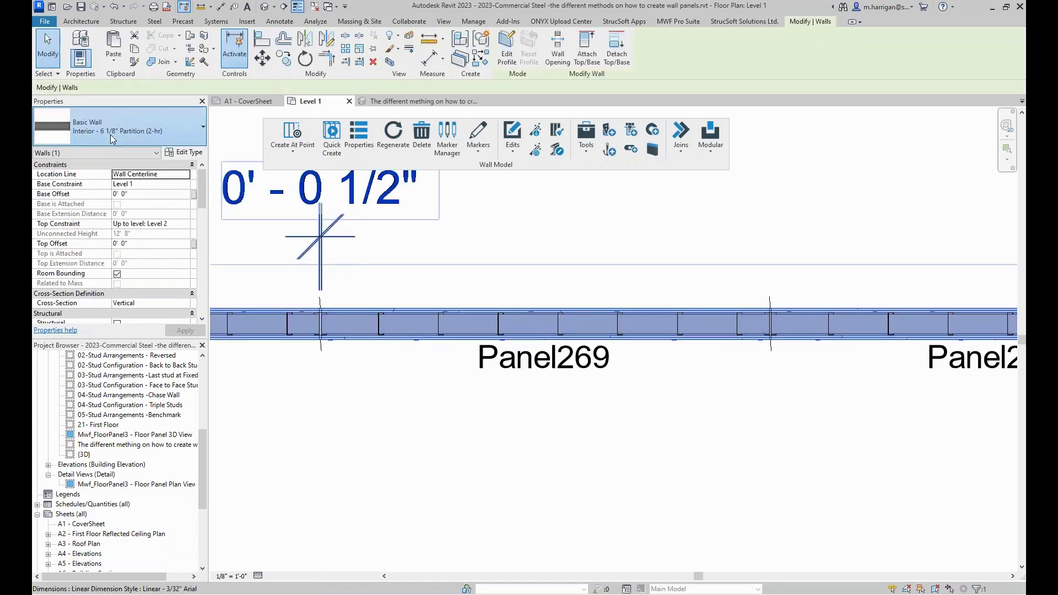
pyautogui.click(110, 135)
pyautogui.scroll(1, 120, 187)
pyautogui.scroll(3, 120, 190)
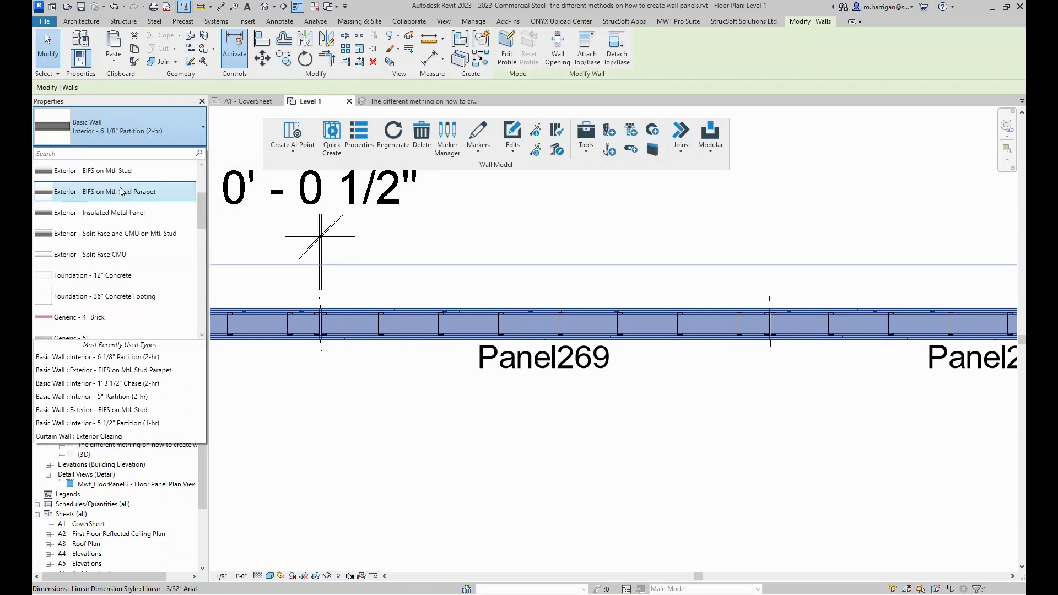
pyautogui.scroll(-2, 85, 212)
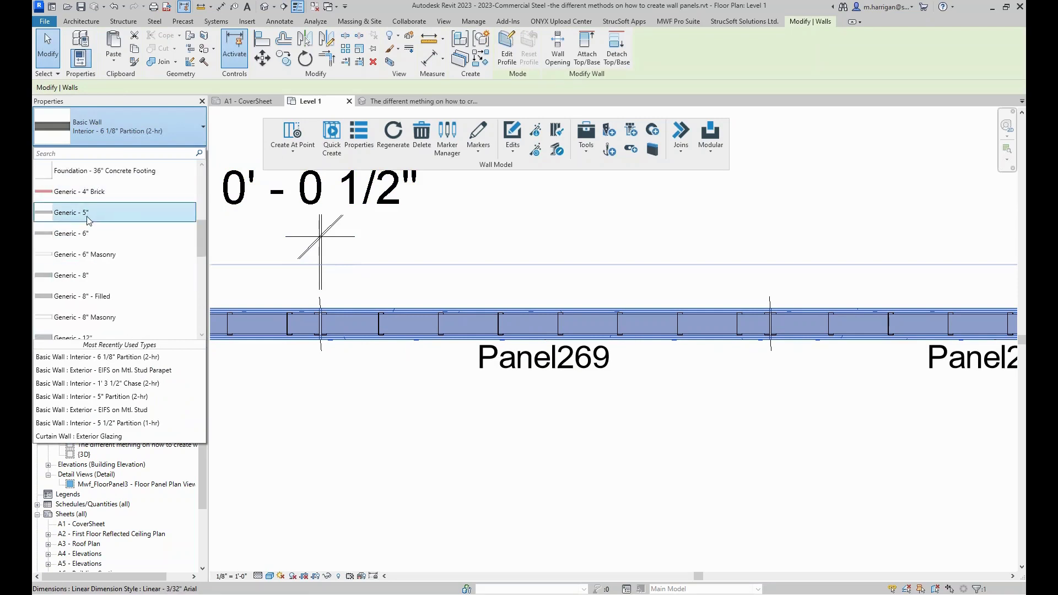
pyautogui.moveTo(90, 221)
pyautogui.click(87, 237)
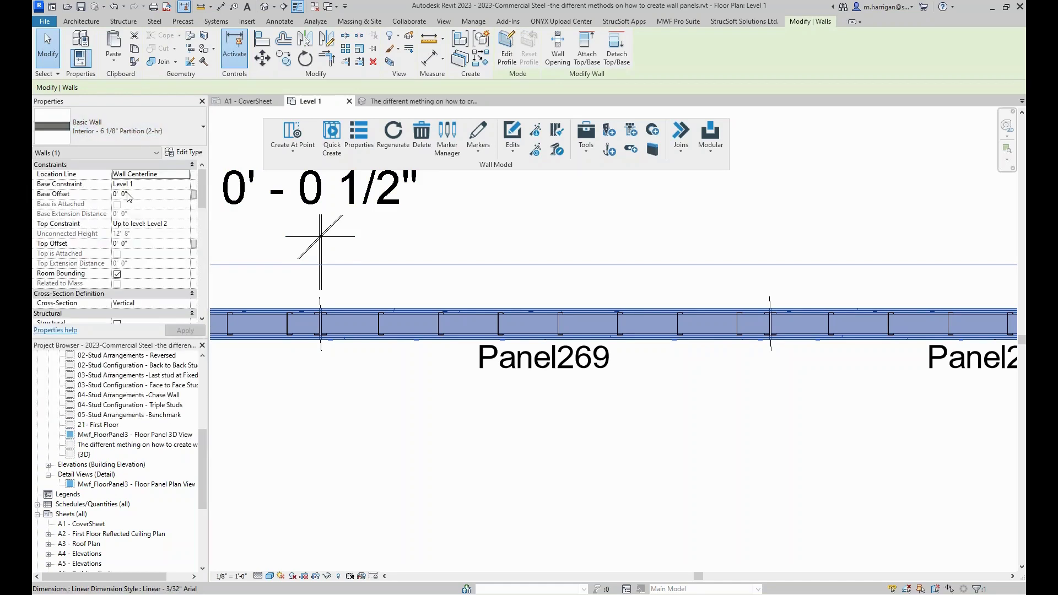
# Step: Duplicate the wall's type as MWF wall 6", review its layer structure, and apply the new type to the wall
pyautogui.click(178, 156)
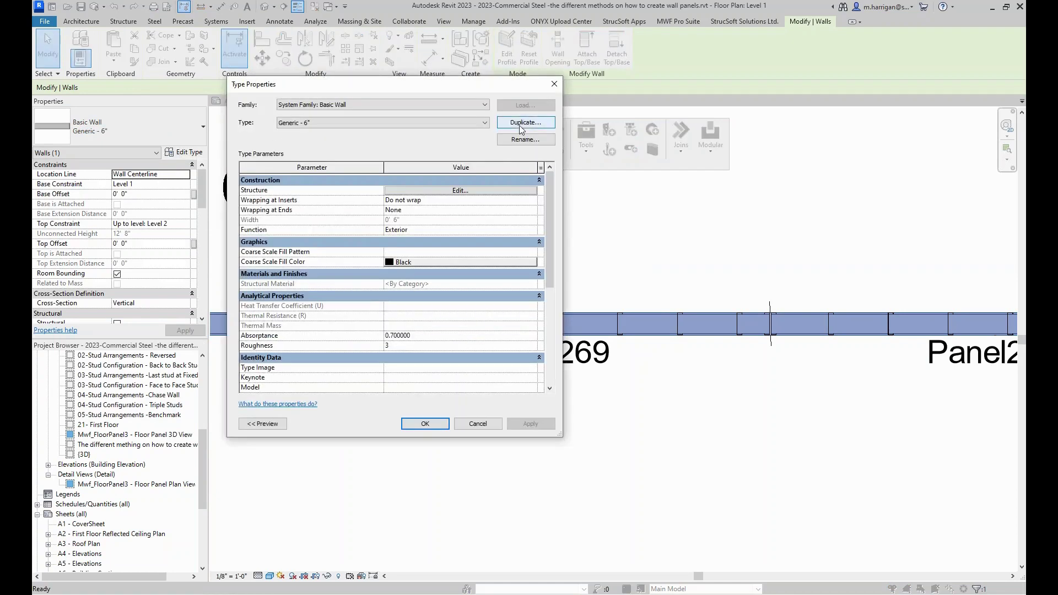
pyautogui.click(503, 126)
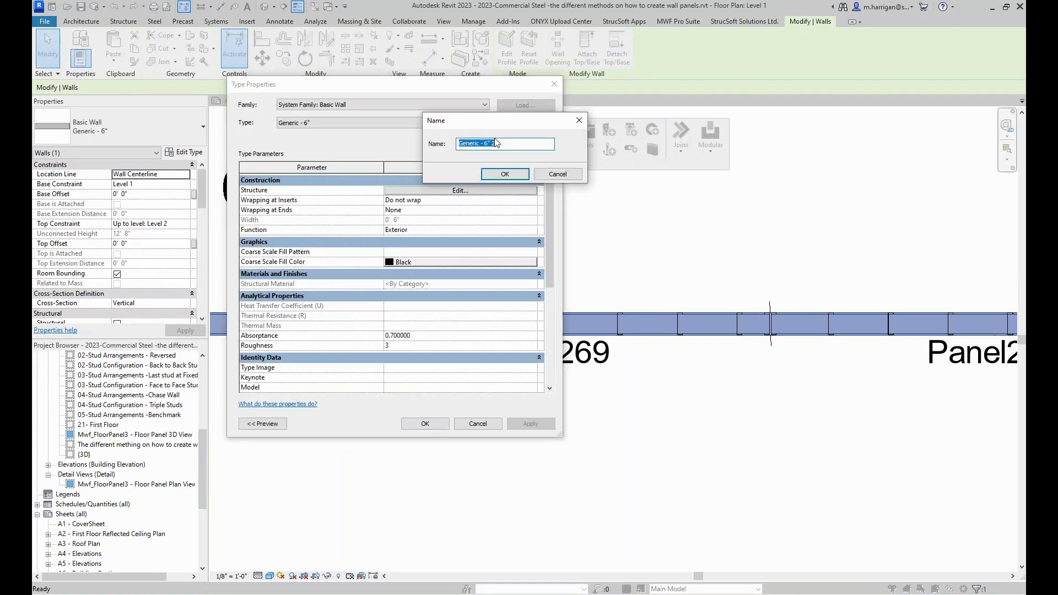
pyautogui.write('MWF wall 6"')
pyautogui.click(502, 174)
pyautogui.click(479, 191)
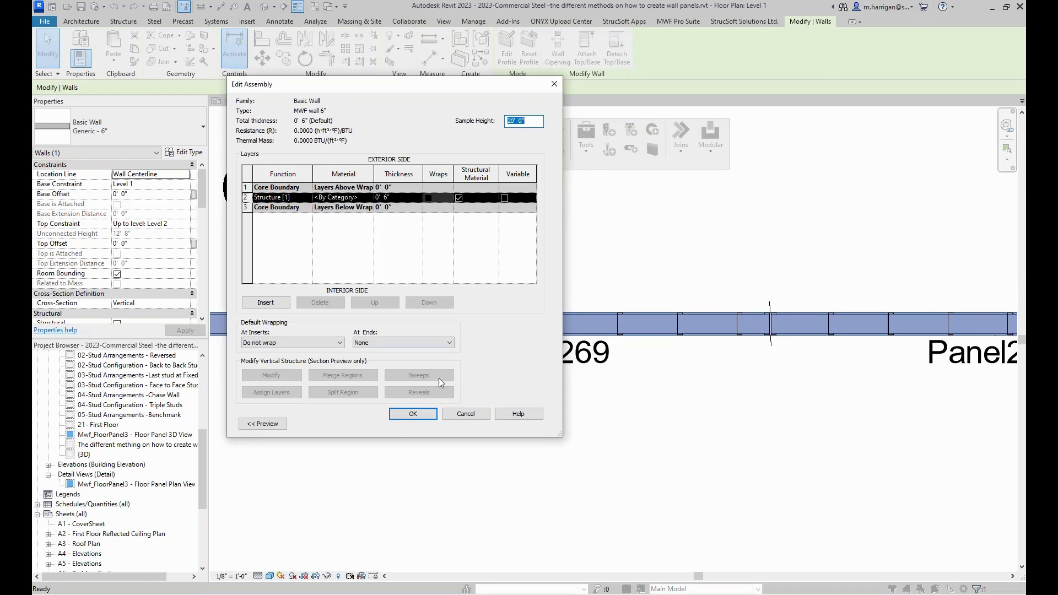
pyautogui.click(412, 414)
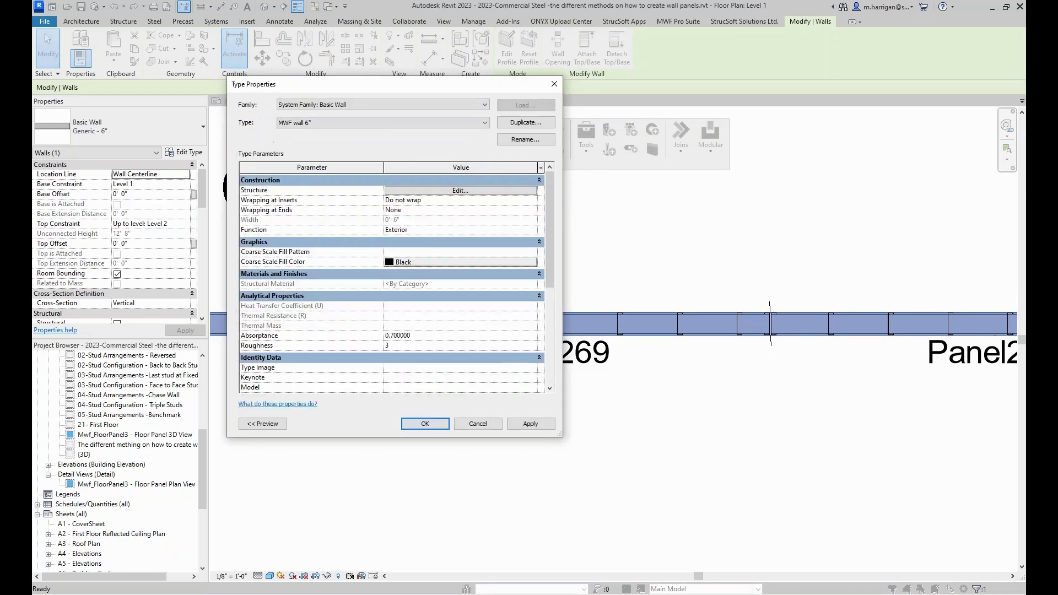
pyautogui.click(412, 424)
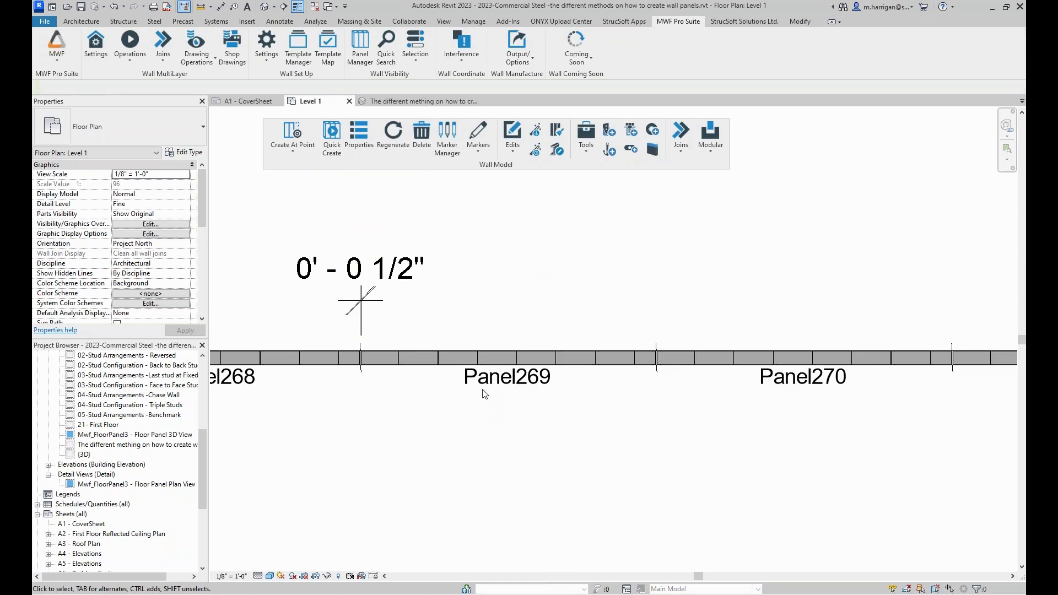
# Step: Examine the panelled wall and the building's labelled panel walls on the Level 1 plan
pyautogui.scroll(-5, 507, 298)
pyautogui.moveTo(513, 332); pyautogui.dragTo(507, 328, button='middle')
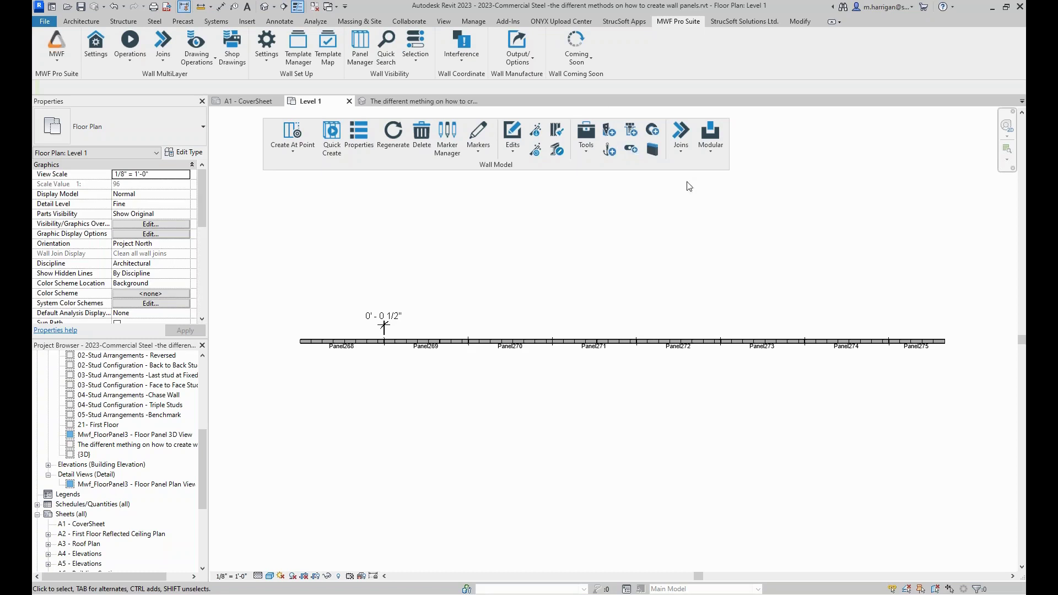
pyautogui.scroll(-4, 501, 276)
pyautogui.moveTo(615, 279); pyautogui.dragTo(526, 317, button='middle')
pyautogui.scroll(1, 673, 342)
pyautogui.scroll(2, 672, 342)
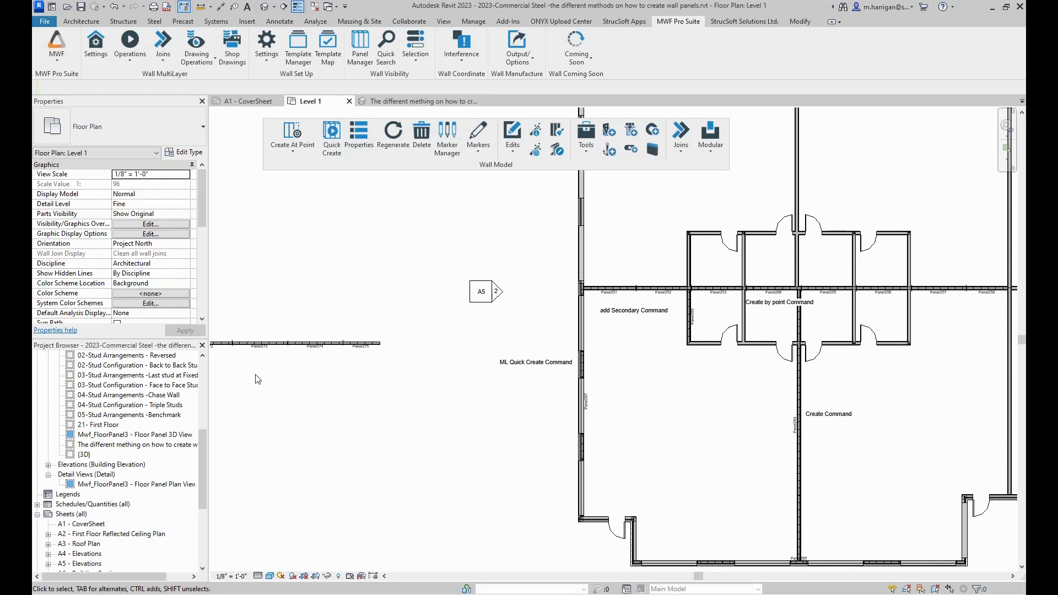
pyautogui.scroll(5, 278, 366)
pyautogui.scroll(3, 278, 366)
pyautogui.moveTo(278, 366); pyautogui.dragTo(355, 366, button='middle')
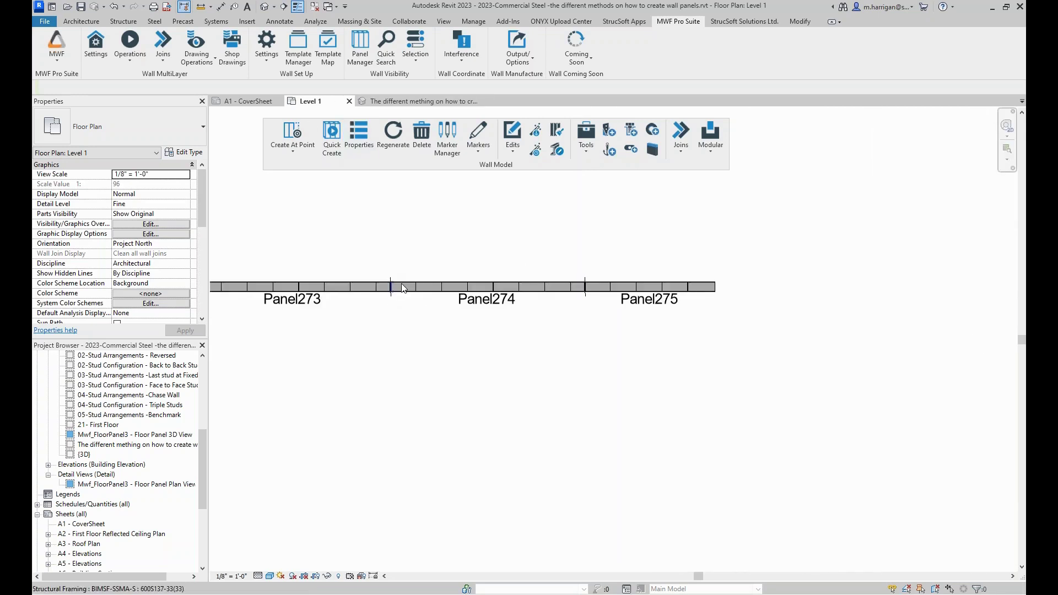
pyautogui.click(399, 286)
pyautogui.scroll(-5, 423, 359)
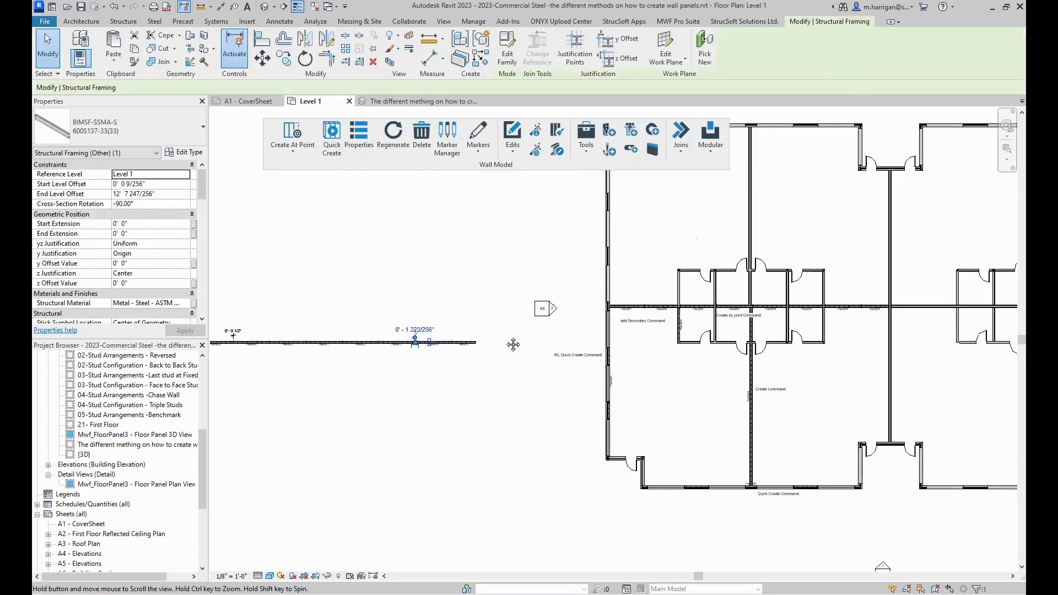
pyautogui.click(259, 221)
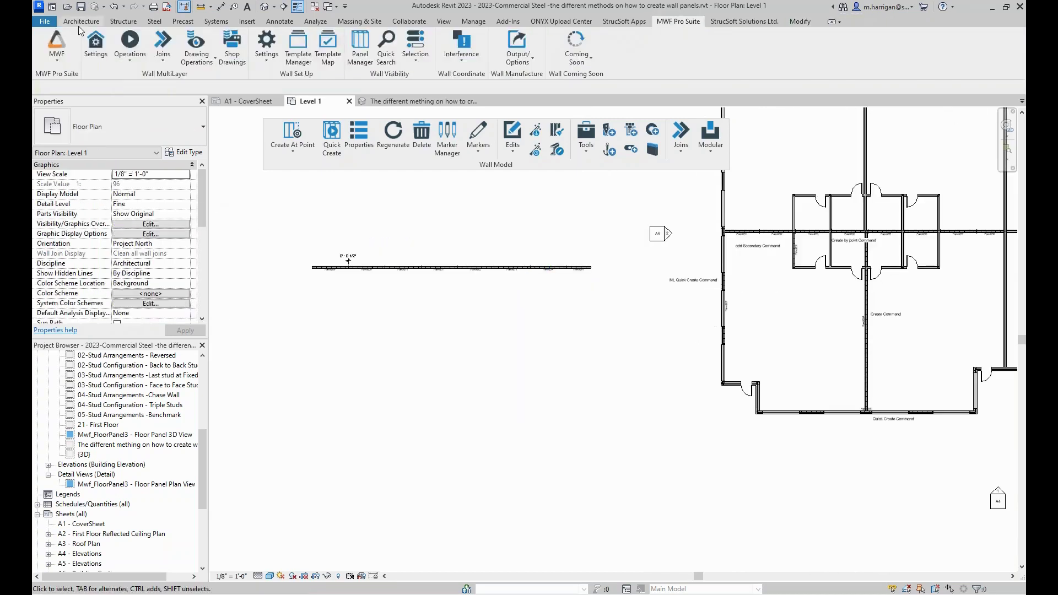
pyautogui.click(81, 21)
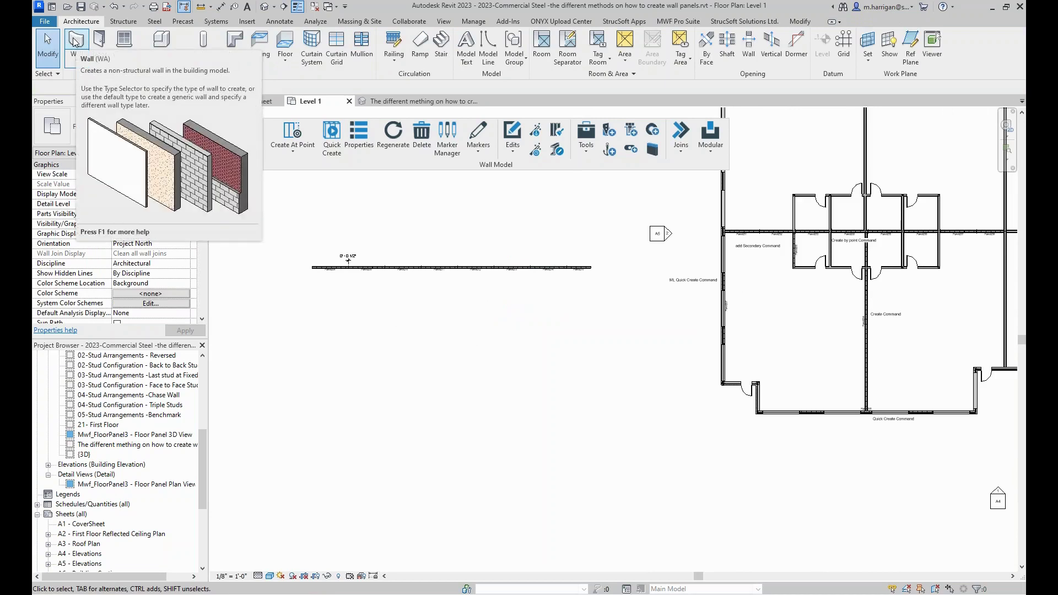
pyautogui.click(395, 275)
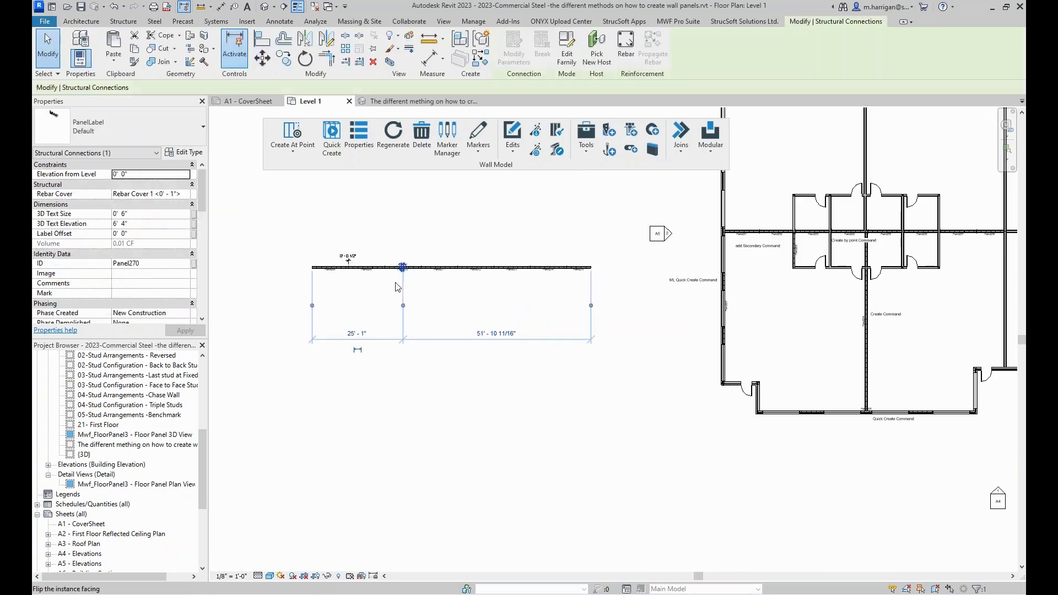
pyautogui.press('Escape')
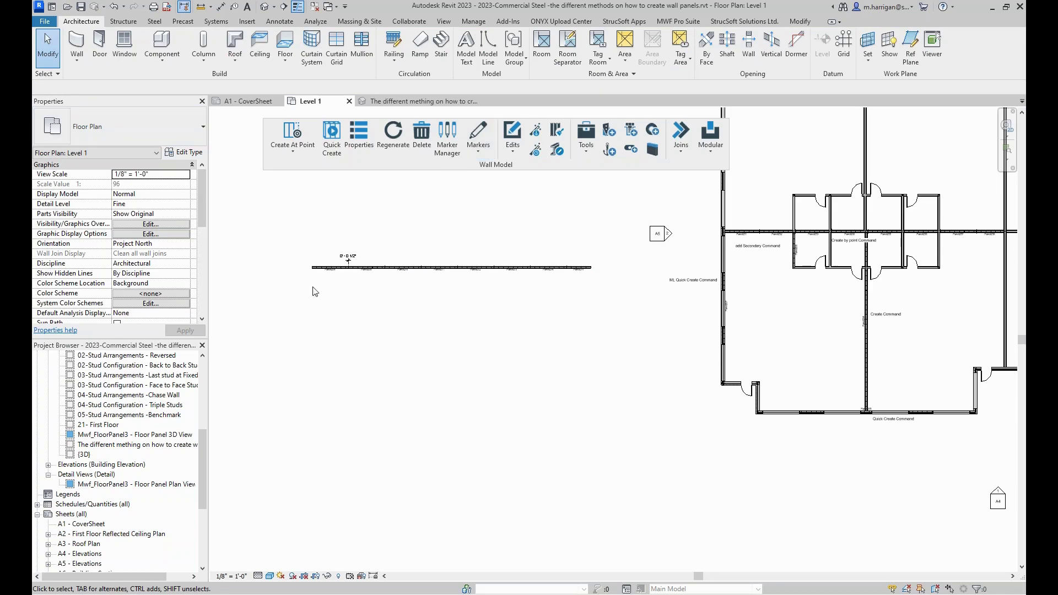
# Step: Inspect the properties of Panel268's end stud at the gap, deselect it, and examine the adjoining end stud of Panel269
pyautogui.scroll(3, 341, 264)
pyautogui.scroll(8, 395, 284)
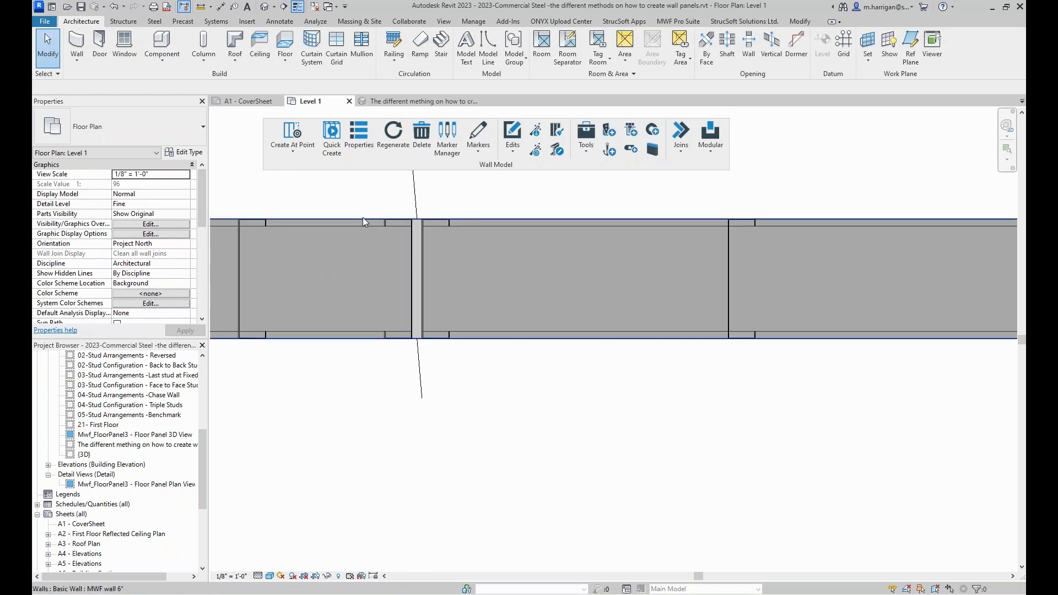
pyautogui.click(401, 223)
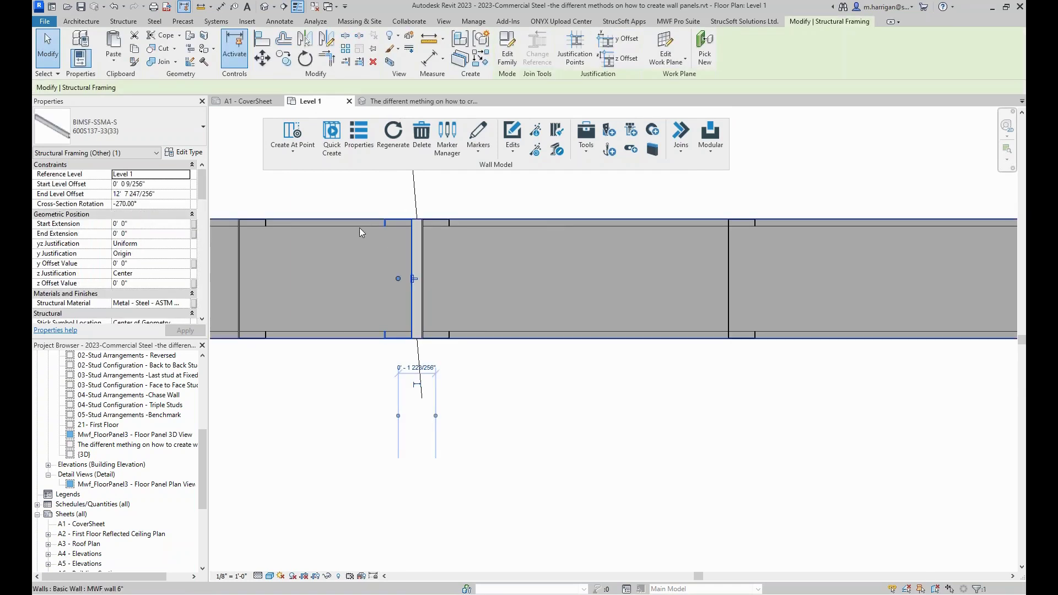
pyautogui.scroll(-5, 151, 247)
pyautogui.scroll(-3, 152, 247)
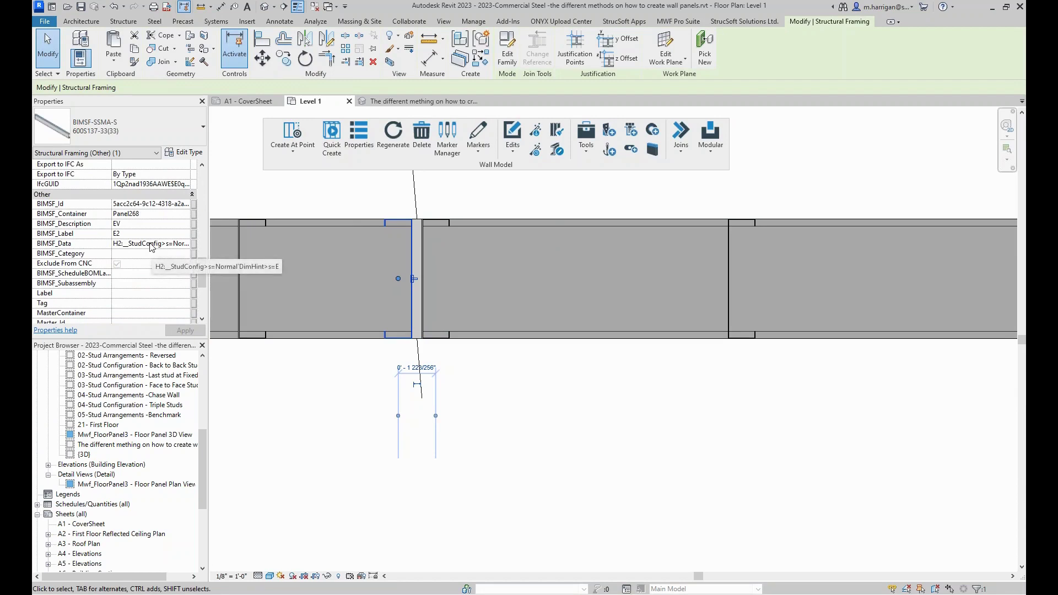
pyautogui.scroll(-4, 152, 247)
pyautogui.scroll(-2, 447, 390)
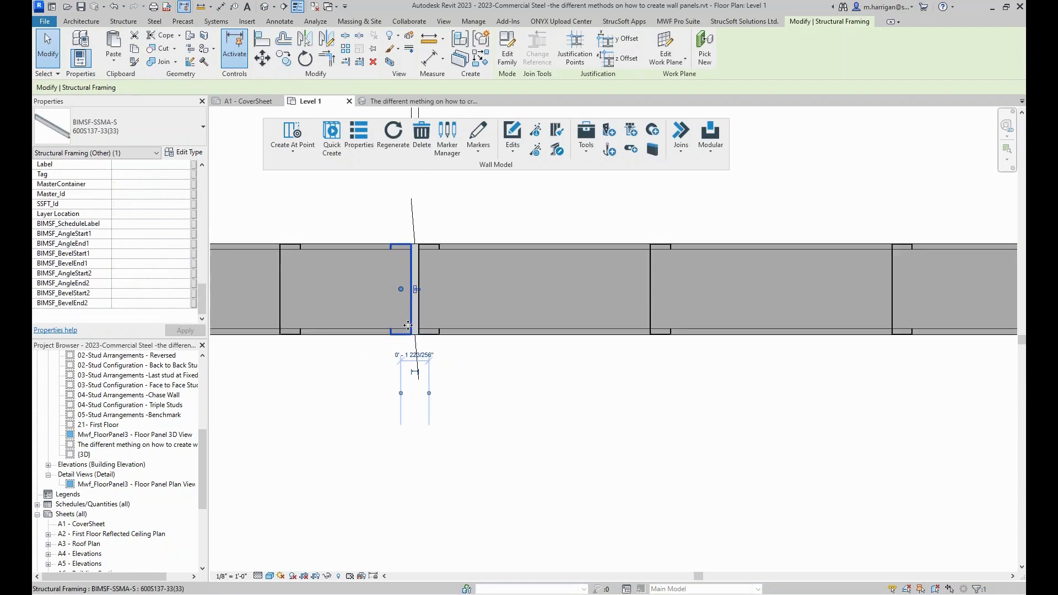
pyautogui.click(445, 386)
pyautogui.scroll(4, 406, 329)
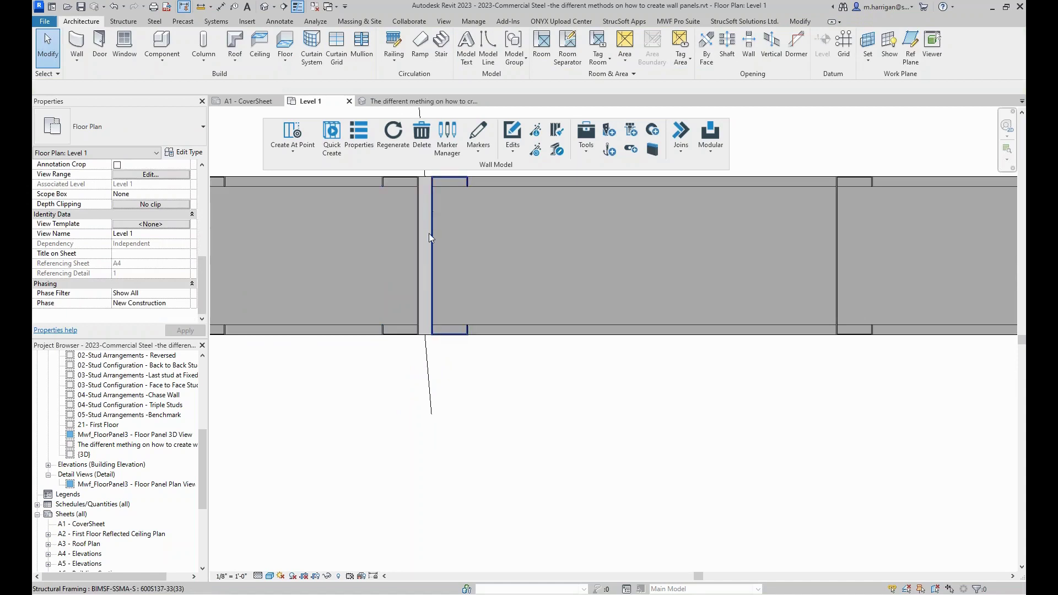
pyautogui.scroll(-5, 432, 240)
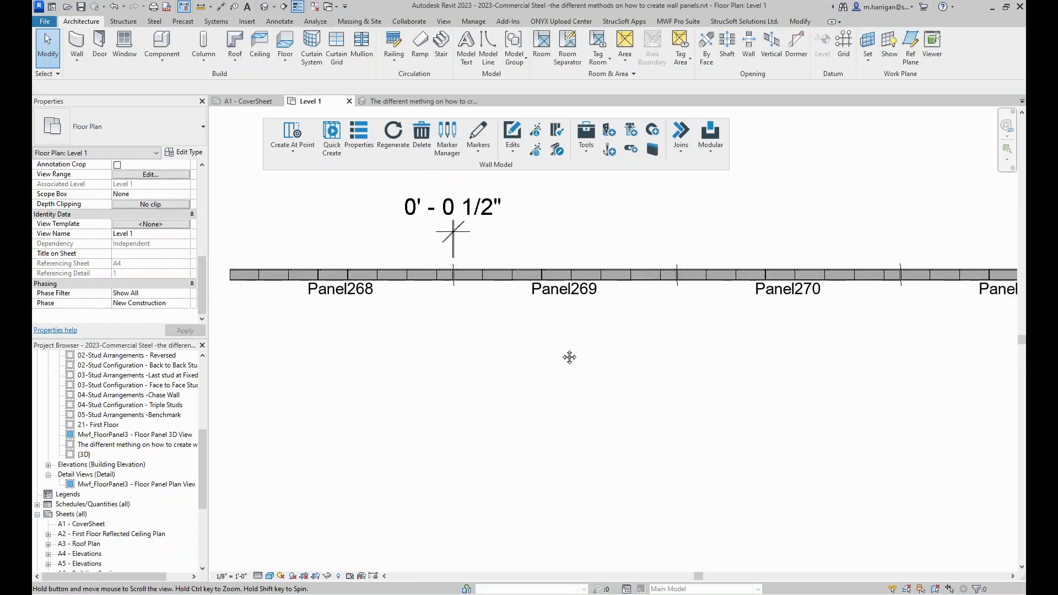
# Step: Copy the MWF wall 6" wall about 8' 0" straight below the panelled wall, and end the copy command
pyautogui.moveTo(569, 357); pyautogui.dragTo(461, 357, button='middle')
pyautogui.scroll(2, 582, 270)
pyautogui.click(582, 270)
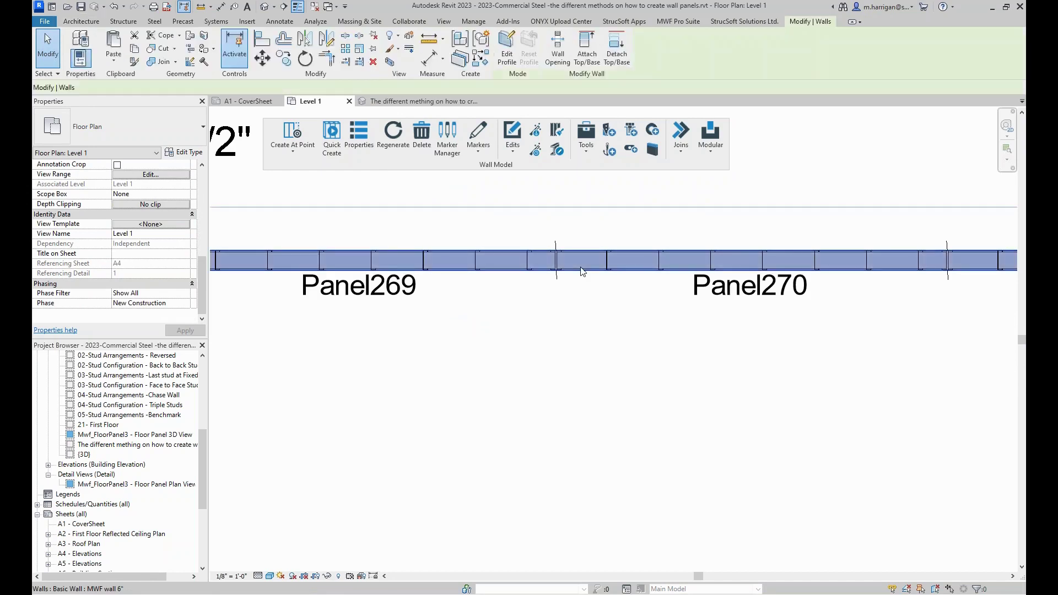
pyautogui.press('c')
pyautogui.press('o')
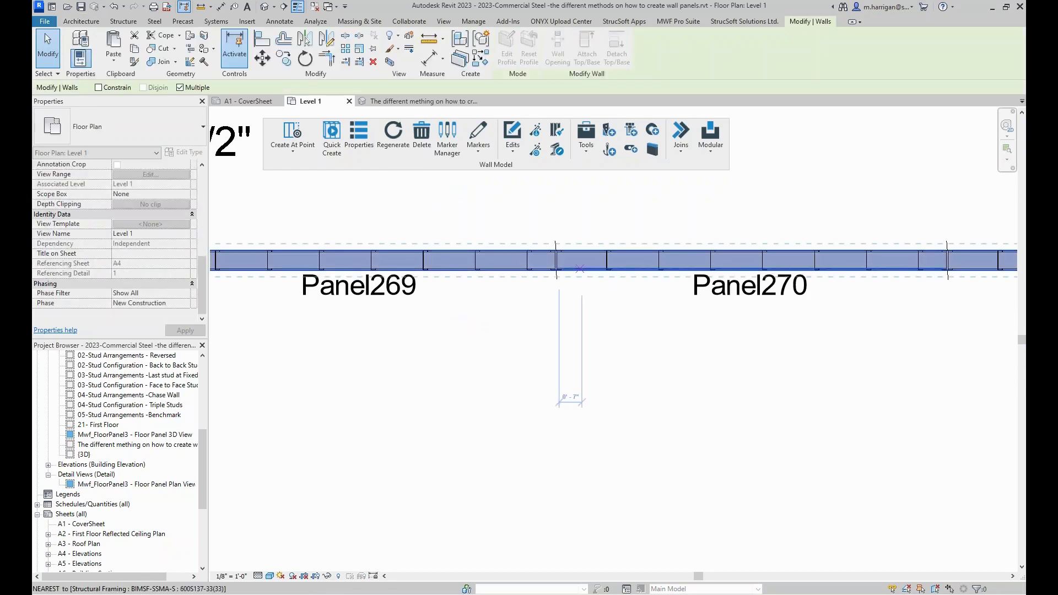
pyautogui.click(579, 269)
pyautogui.scroll(-4, 580, 269)
pyautogui.click(579, 400)
pyautogui.scroll(-2, 577, 400)
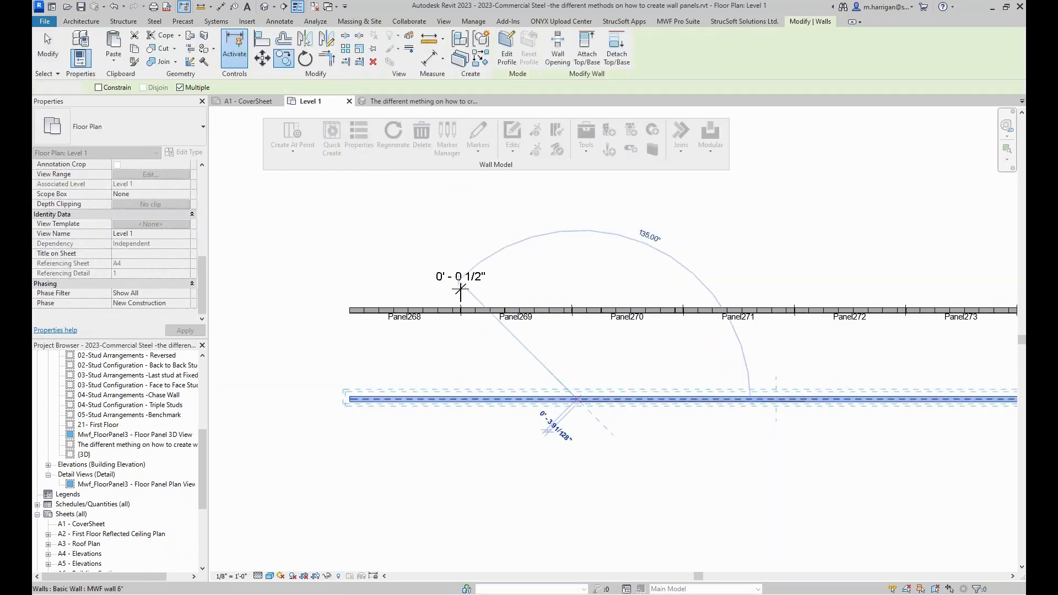
pyautogui.press('Escape')
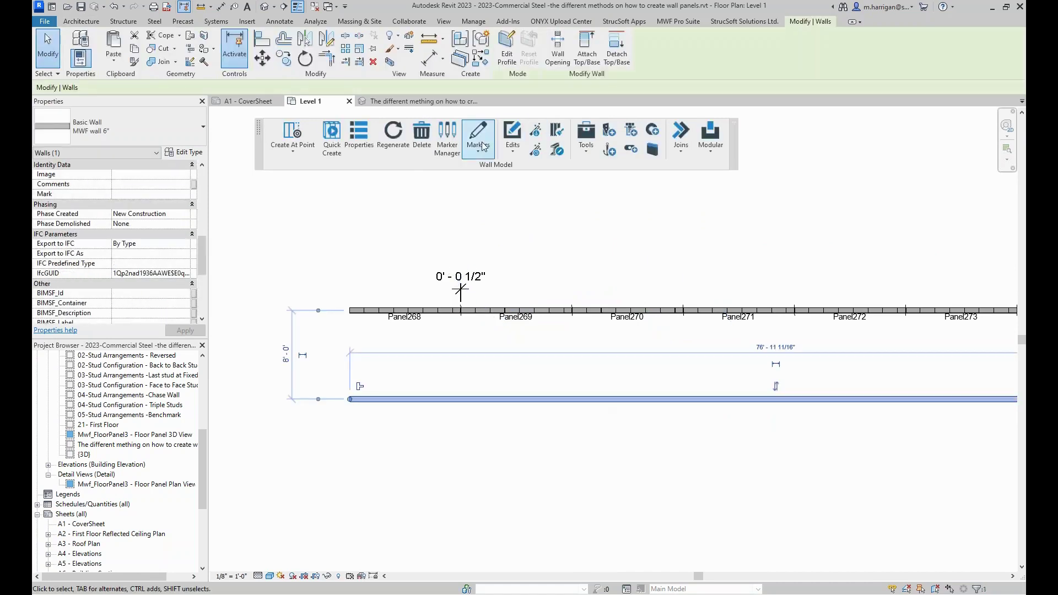
# Step: Split the copied MWF wall 6" by rule with panel lengths from 2' 0" to 10' 0" and the mwfW_BreakHoriz : Split Wall marker
pyautogui.click(482, 146)
pyautogui.click(504, 338)
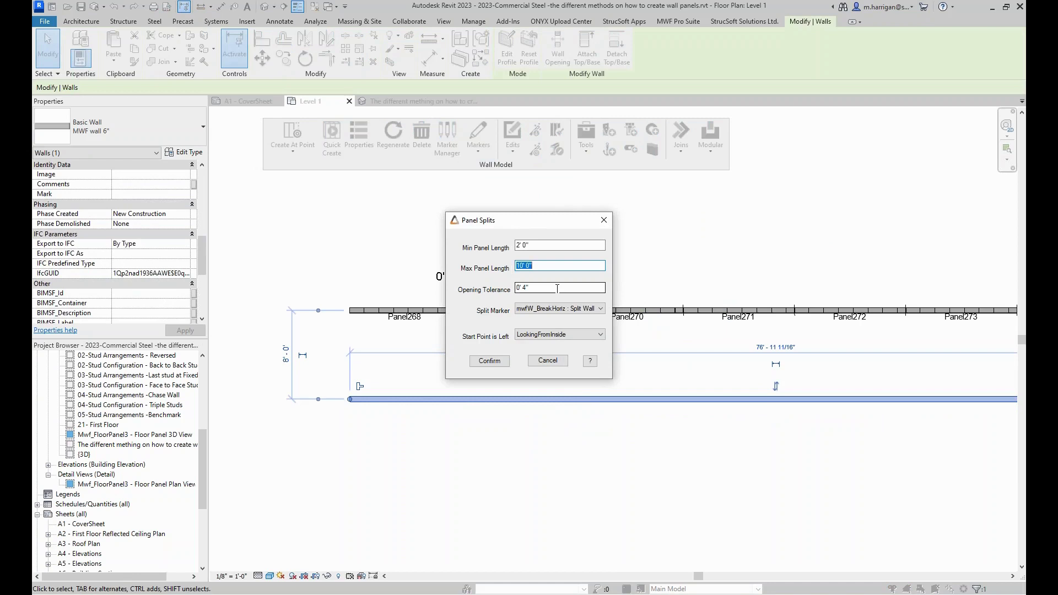
pyautogui.click(562, 310)
pyautogui.click(564, 313)
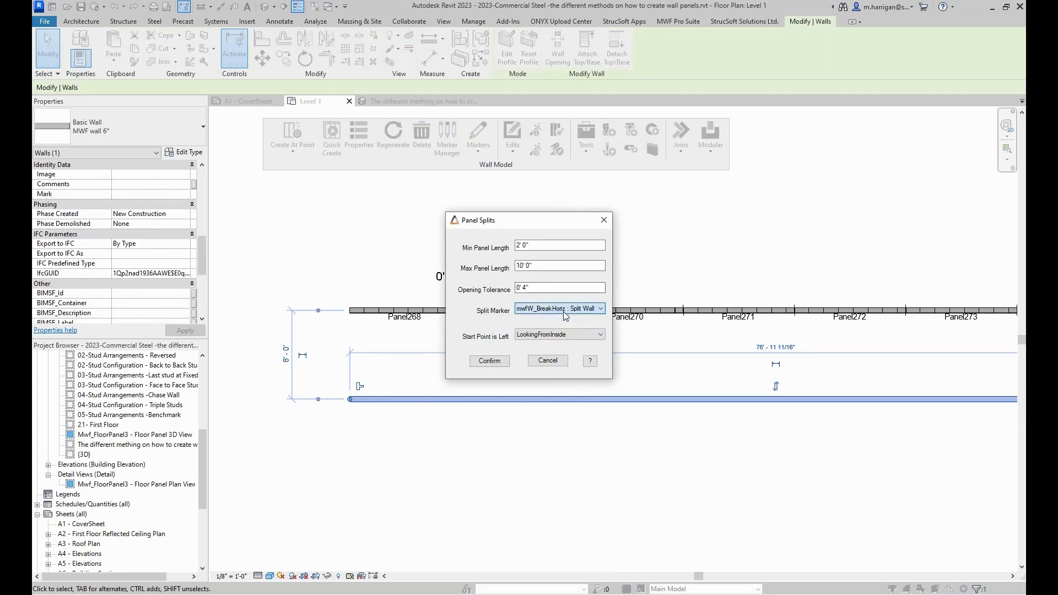
pyautogui.click(490, 361)
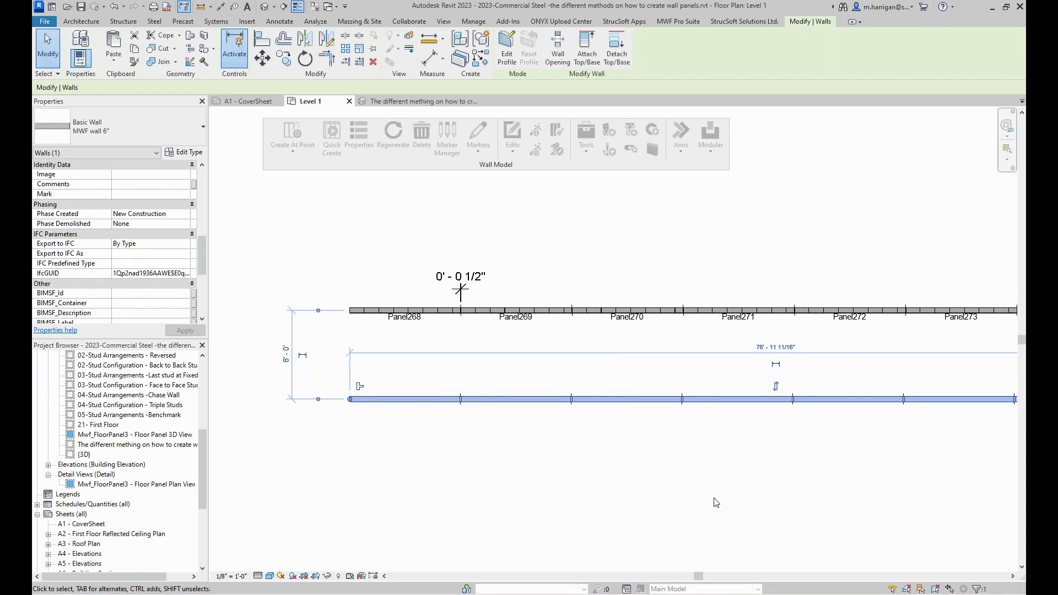
# Step: Create the copied wall's panels from the split markers with Start Reference set to Wall, and close the resulting panel properties
pyautogui.moveTo(716, 502); pyautogui.dragTo(595, 490, button='middle')
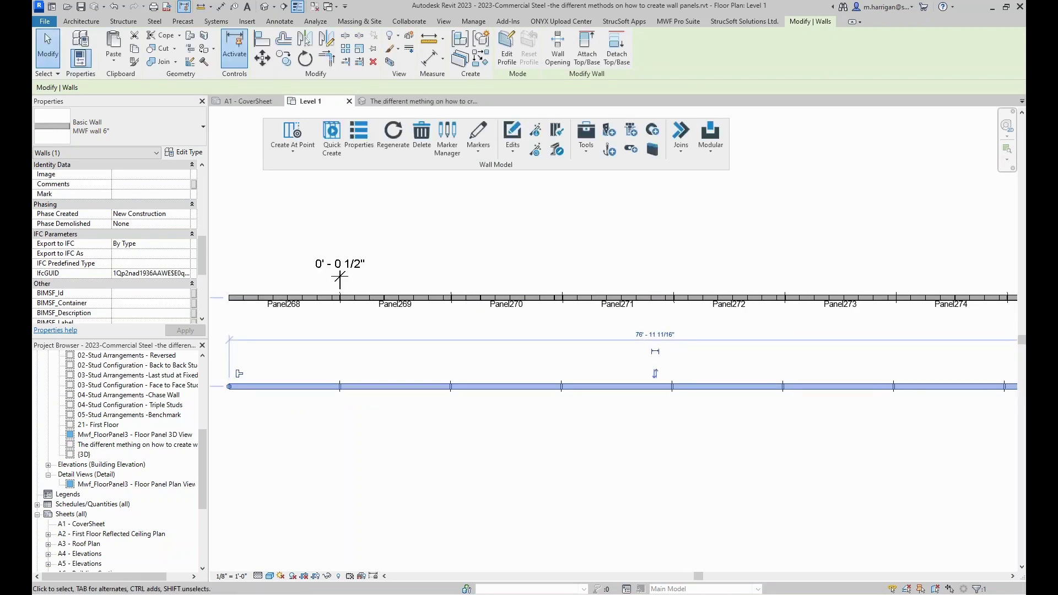
pyautogui.click(298, 171)
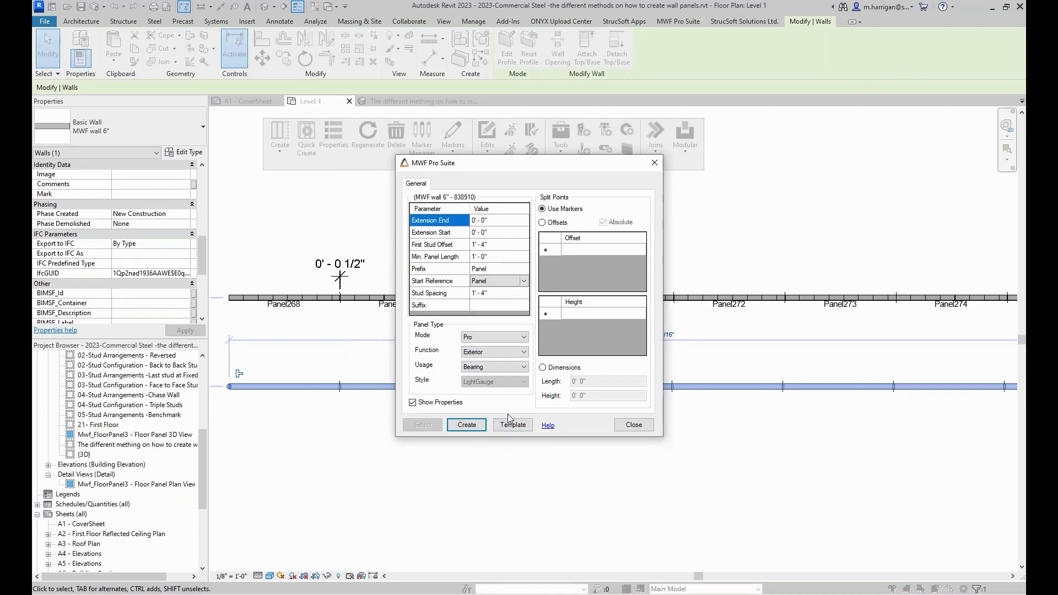
pyautogui.click(456, 283)
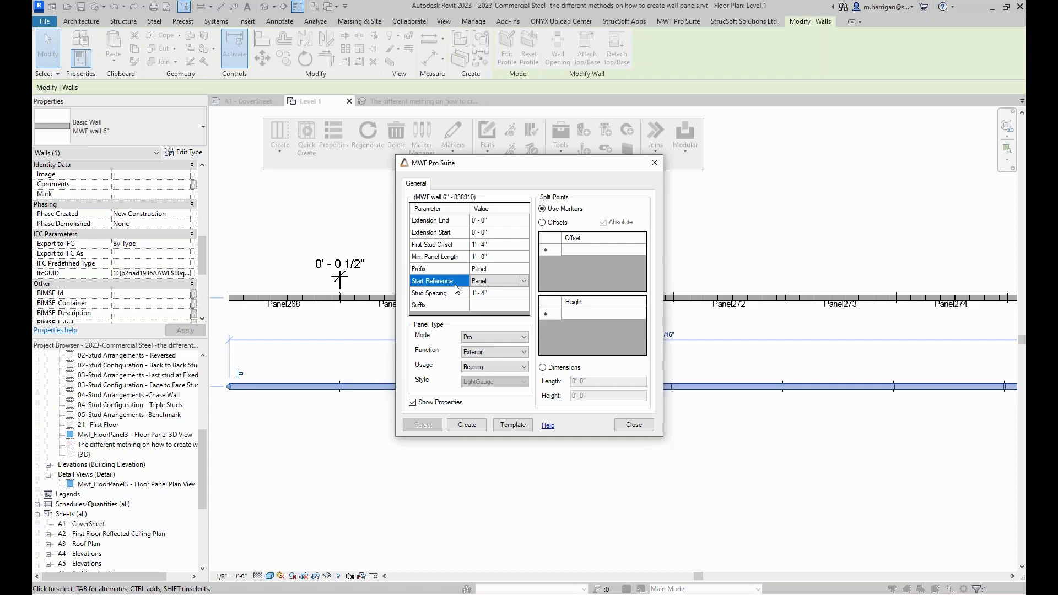
pyautogui.click(517, 281)
pyautogui.click(515, 291)
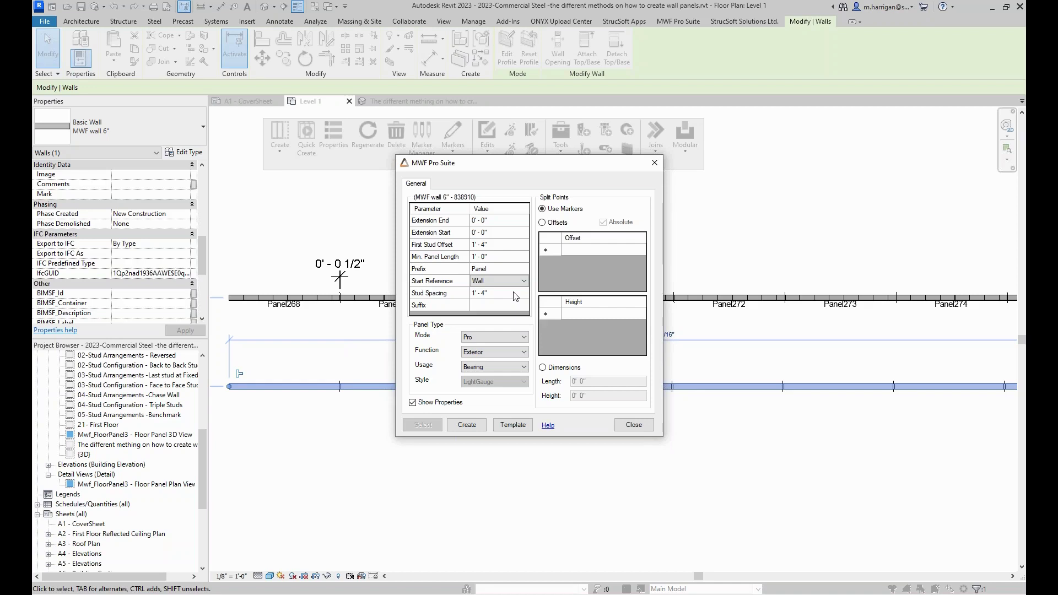
pyautogui.click(476, 426)
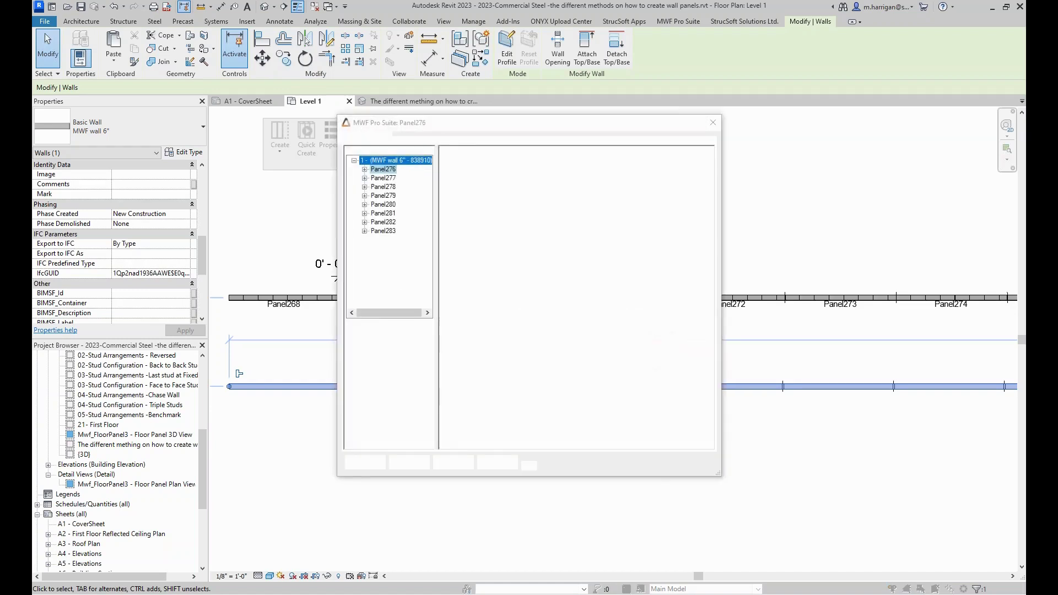
pyautogui.click(377, 463)
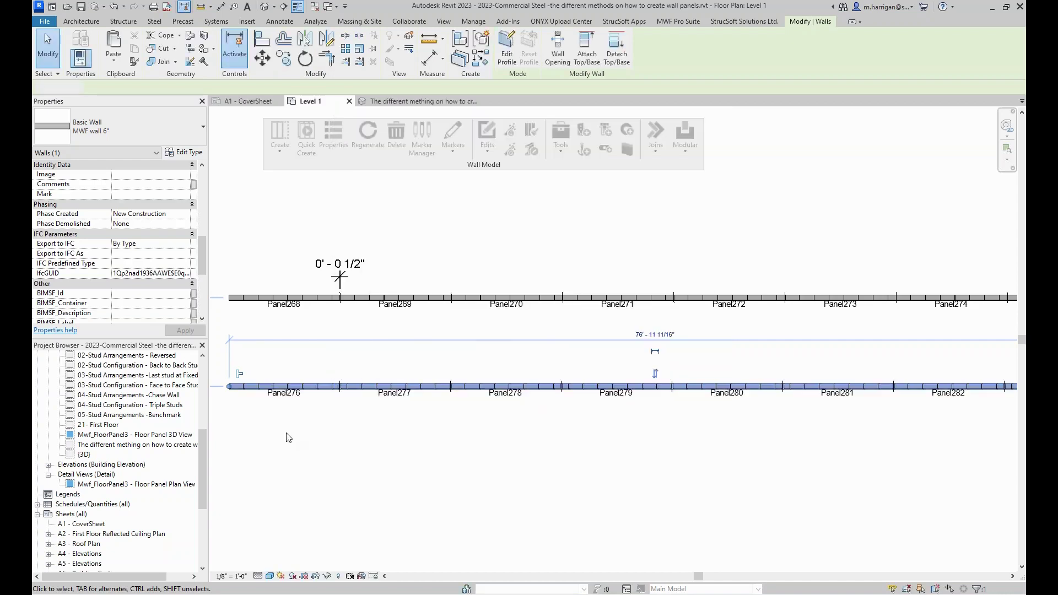
# Step: Deselect the wall and examine the end studs at the joint between Panel276 and Panel277
pyautogui.click(288, 434)
pyautogui.scroll(5, 267, 391)
pyautogui.scroll(2, 546, 369)
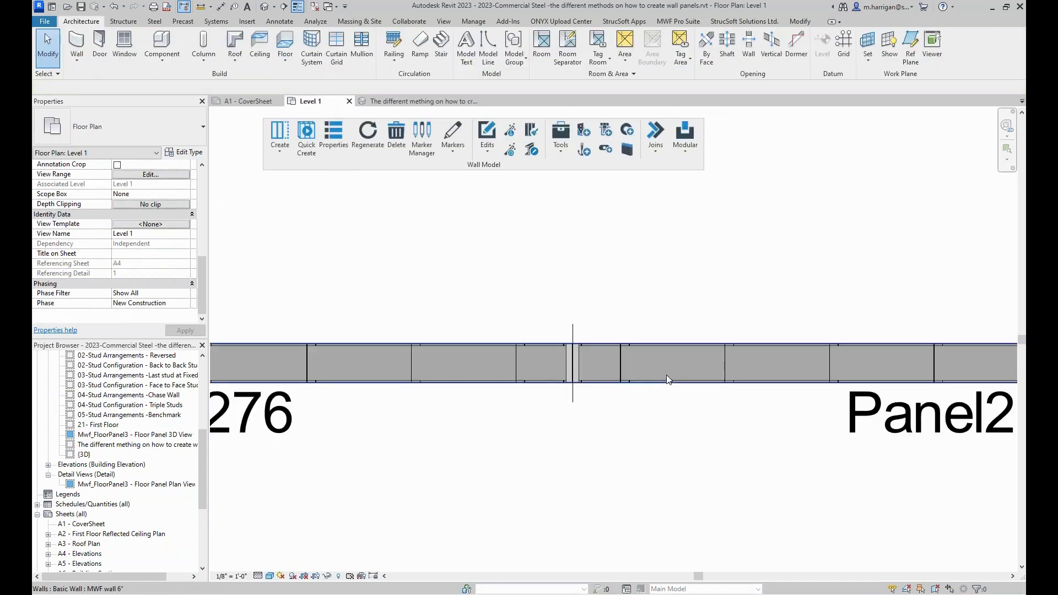
pyautogui.scroll(3, 578, 352)
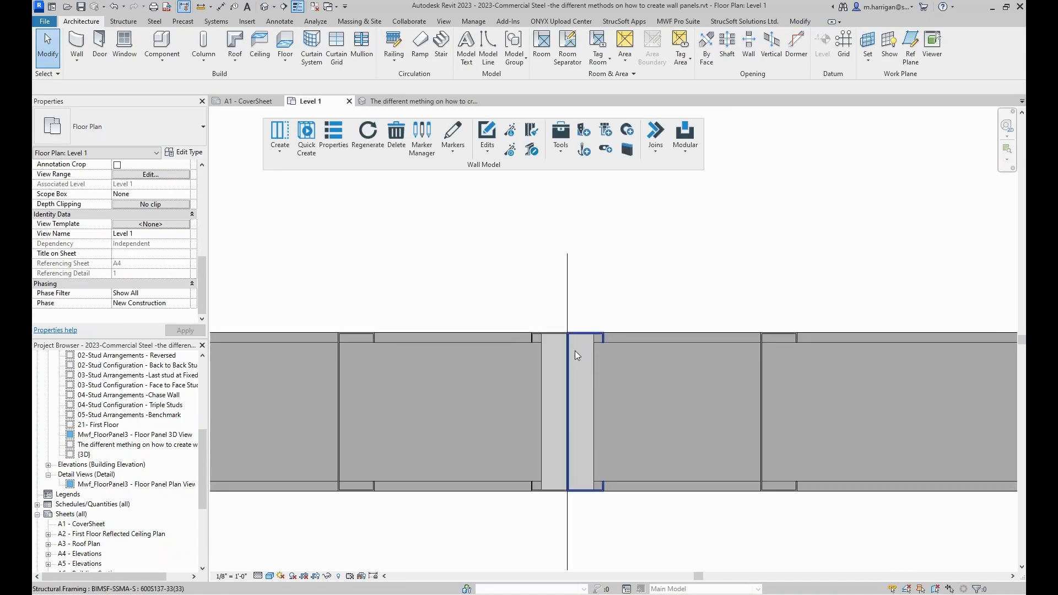
pyautogui.scroll(-1, 575, 351)
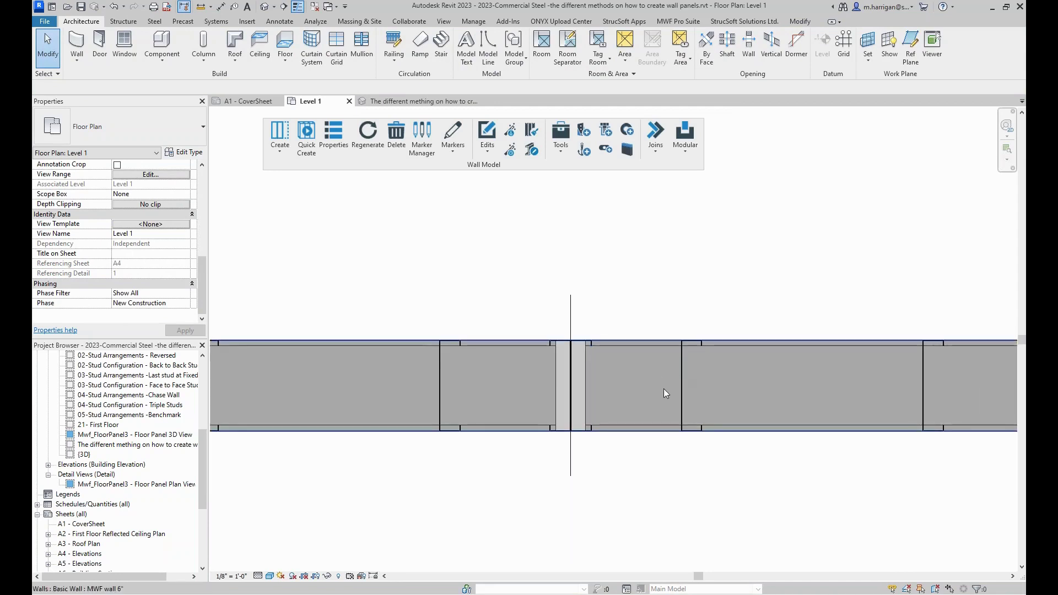
pyautogui.scroll(-4, 590, 369)
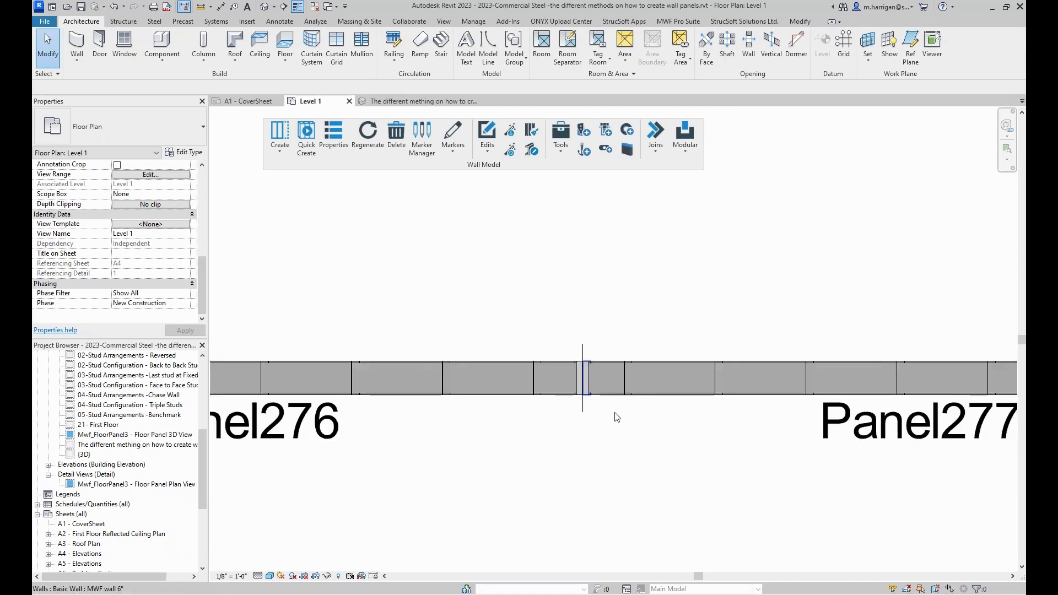
pyautogui.moveTo(669, 466); pyautogui.dragTo(856, 431, button='middle')
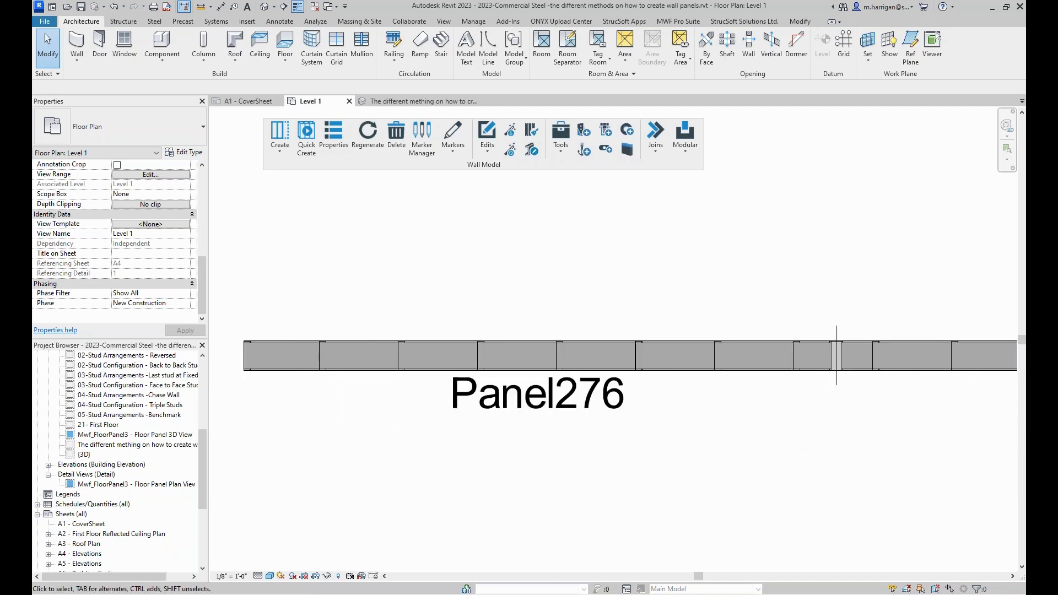
# Step: Add an aligned dimension above Panel276 from the wall's starting end to the first intermediate stud
pyautogui.press('d')
pyautogui.press('i')
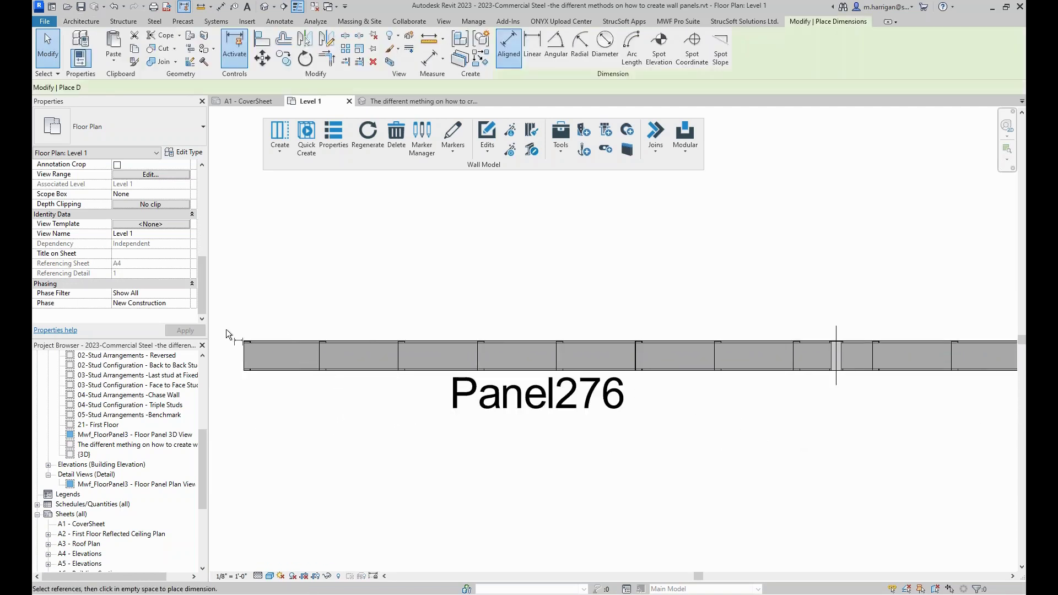
pyautogui.click(328, 355)
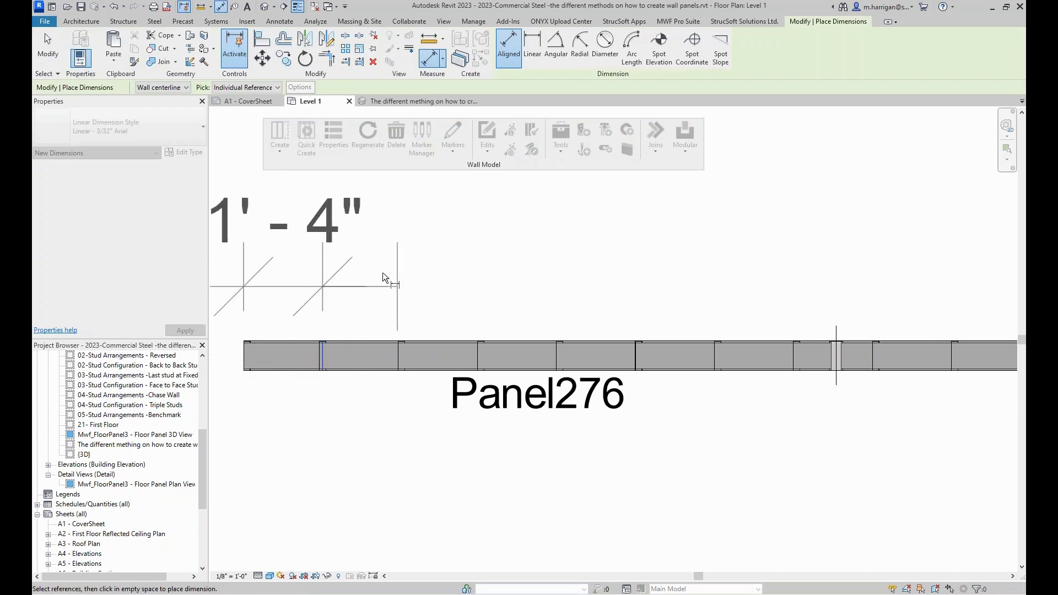
pyautogui.click(388, 262)
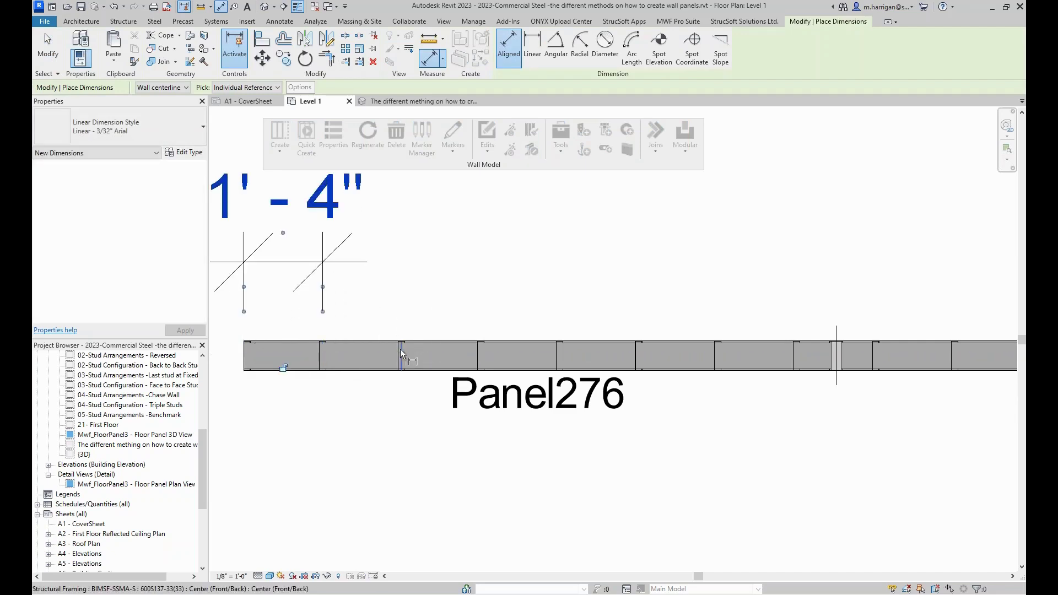
# Step: Add a continuous aligned dimension across Panel276's remaining intermediate studs, from the second to the last, placed above the wall
pyautogui.click(401, 349)
pyautogui.click(480, 352)
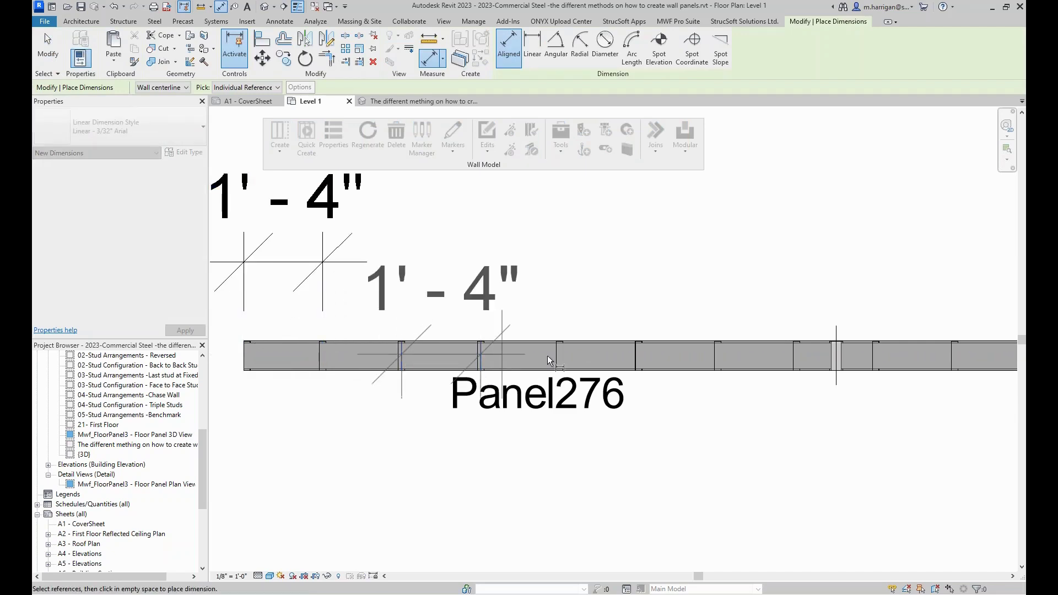
pyautogui.click(560, 354)
pyautogui.click(640, 347)
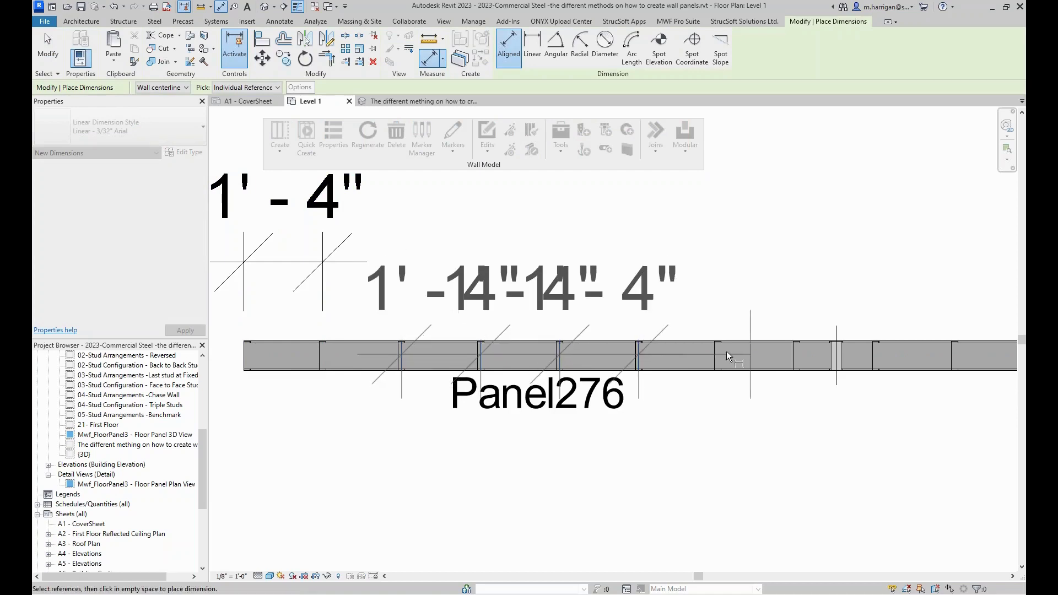
pyautogui.click(722, 350)
pyautogui.click(801, 349)
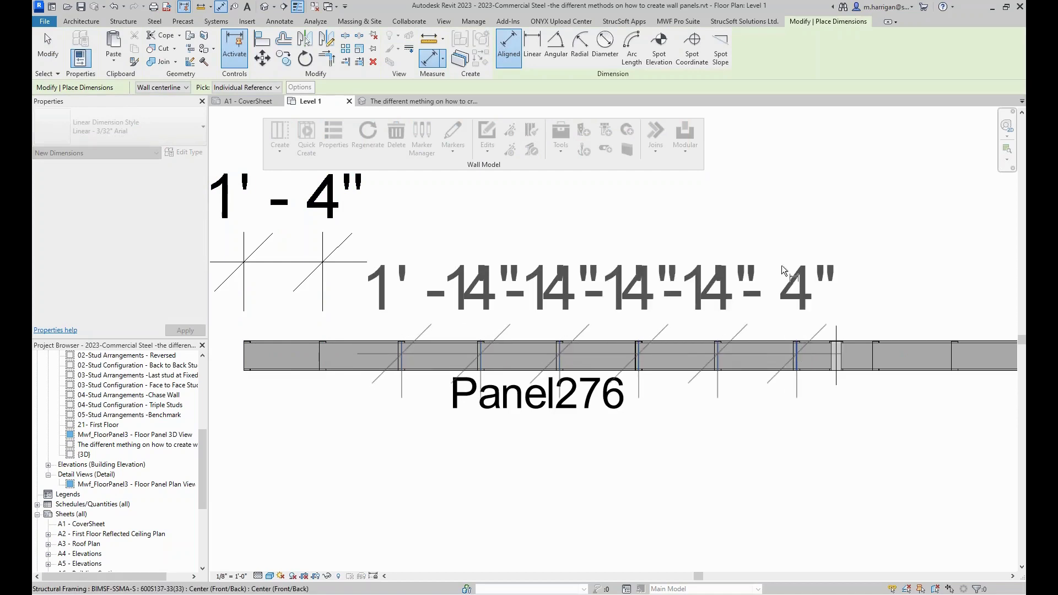
pyautogui.click(775, 237)
# Step: Dimension across the Panel276 and Panel277 joint between the nearest intermediate studs, placing the dimension below the wall
pyautogui.moveTo(794, 251); pyautogui.dragTo(577, 318, button='middle')
pyautogui.scroll(2, 613, 438)
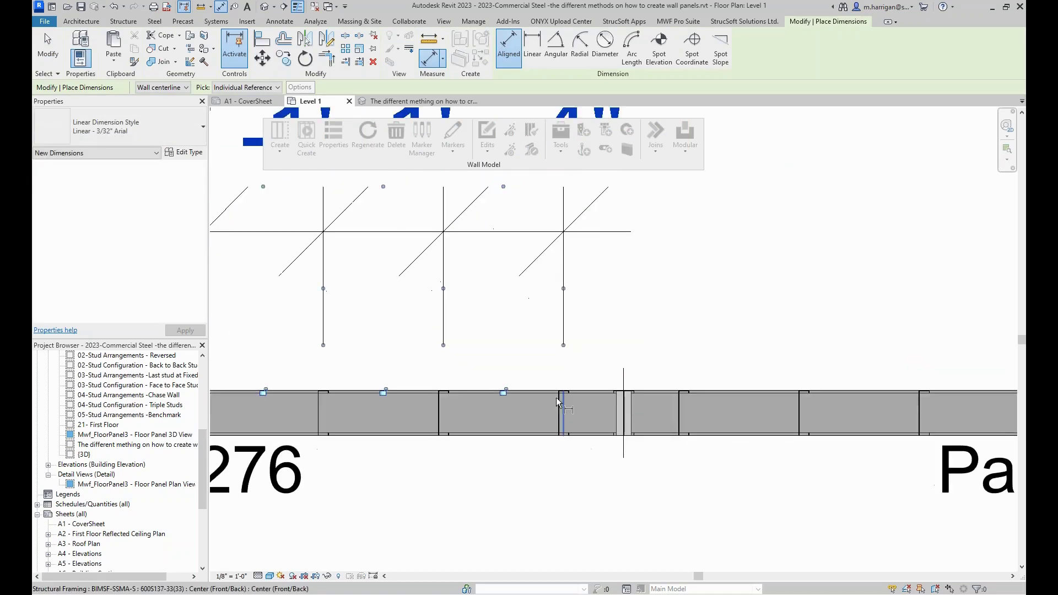
pyautogui.click(560, 396)
pyautogui.click(684, 414)
pyautogui.scroll(-3, 685, 420)
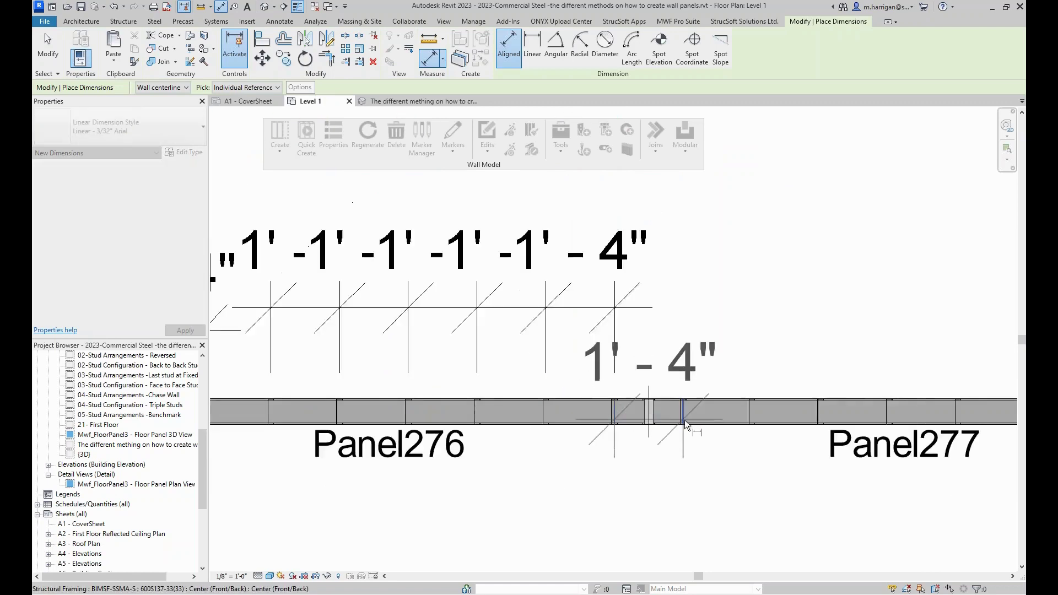
pyautogui.click(696, 509)
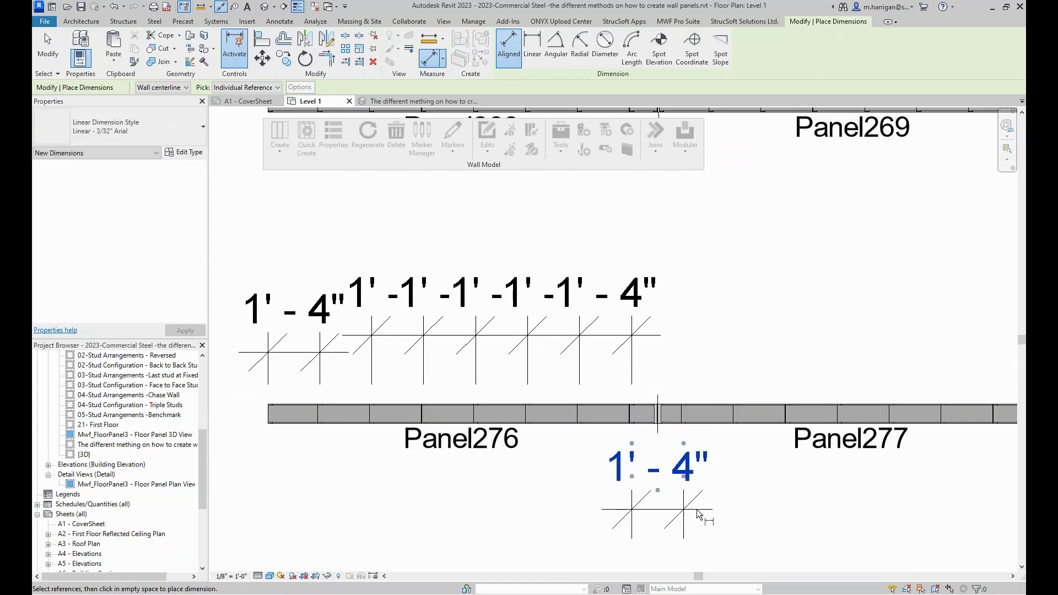
# Step: Dimension across the Panel278 and Panel279 joint between the nearest intermediate studs, place it below the wall, and end the dimension command
pyautogui.moveTo(788, 472); pyautogui.dragTo(131, 392, button='middle')
pyautogui.scroll(2, 844, 309)
pyautogui.scroll(3, 818, 329)
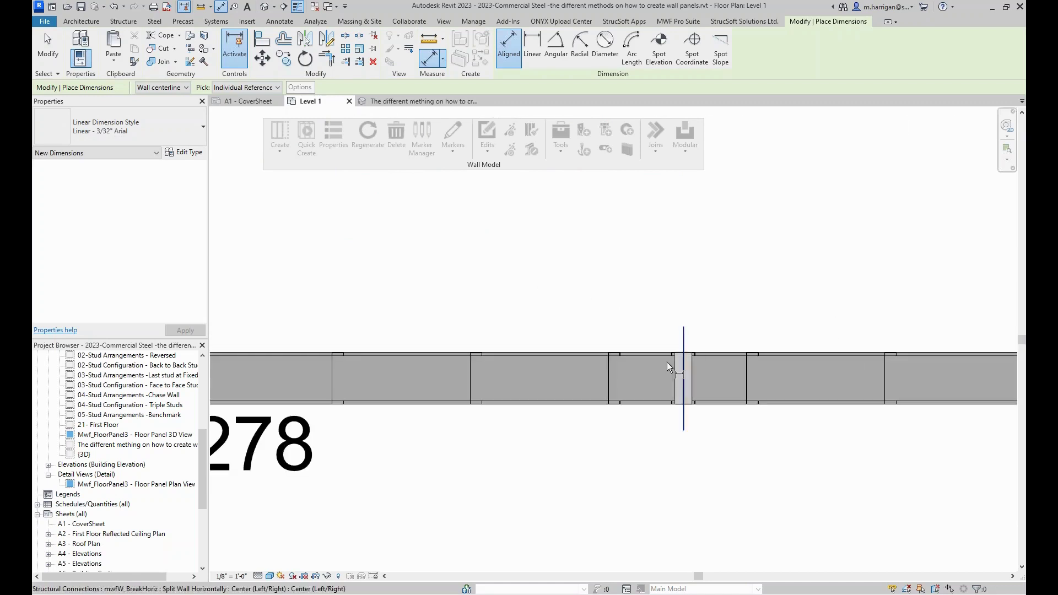
pyautogui.click(614, 370)
pyautogui.click(756, 370)
pyautogui.scroll(-10, 744, 347)
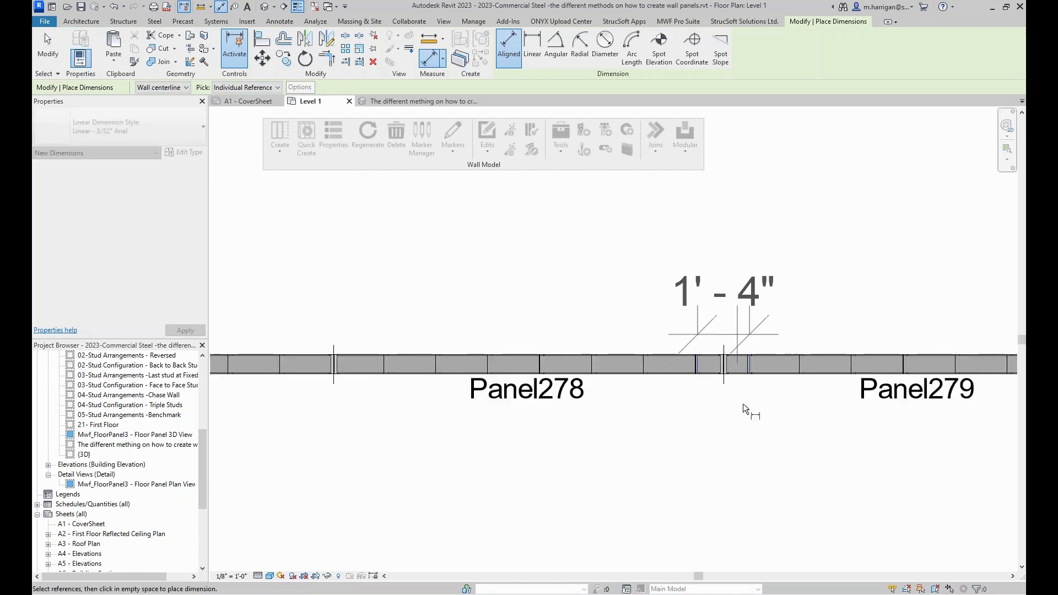
pyautogui.click(744, 437)
pyautogui.scroll(1, 734, 340)
pyautogui.scroll(5, 727, 333)
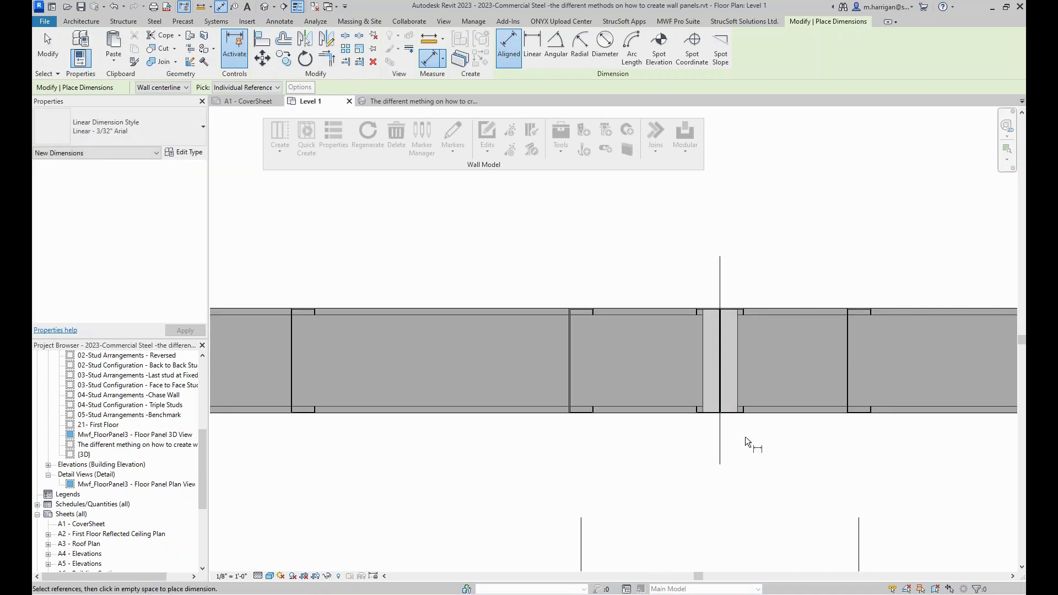
pyautogui.press('Escape')
pyautogui.press('Escape')
# Step: Examine the end studs at the split marker between Panel278 and Panel279, leaving the wall deselected
pyautogui.scroll(-6, 752, 424)
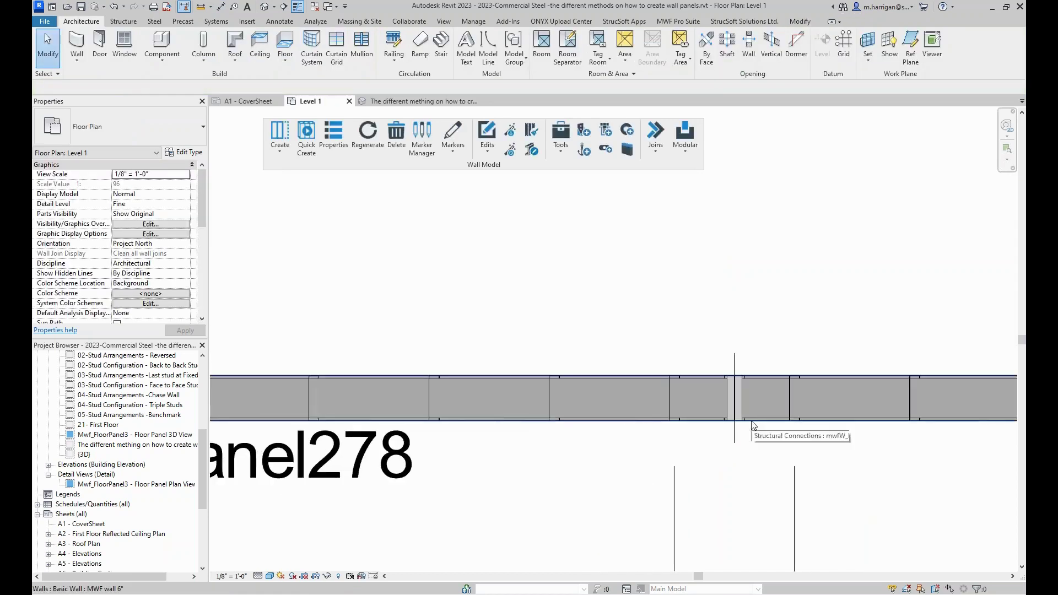
pyautogui.scroll(9, 752, 423)
pyautogui.scroll(2, 701, 339)
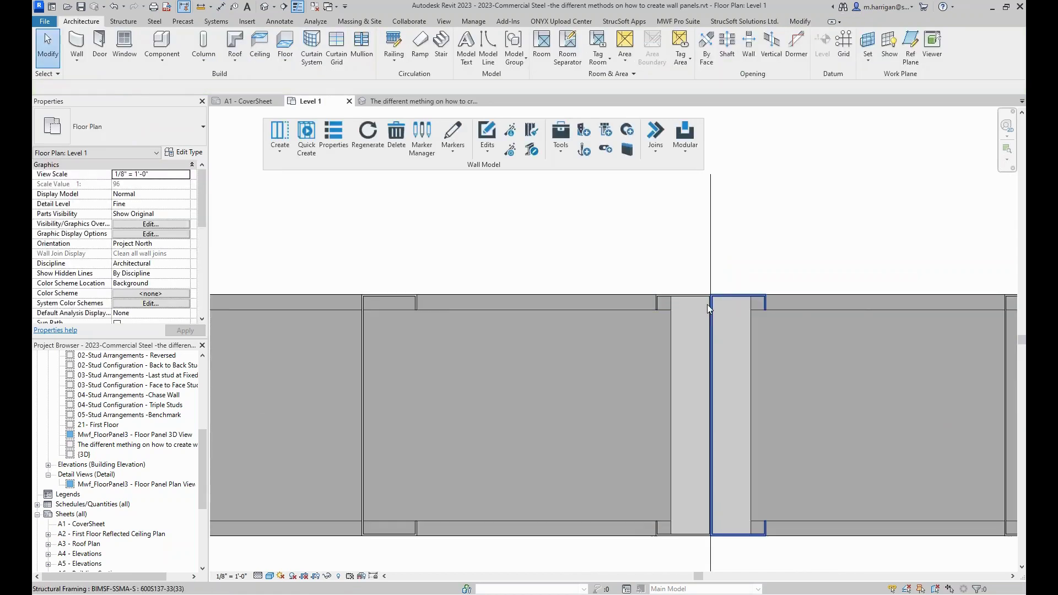
pyautogui.click(623, 299)
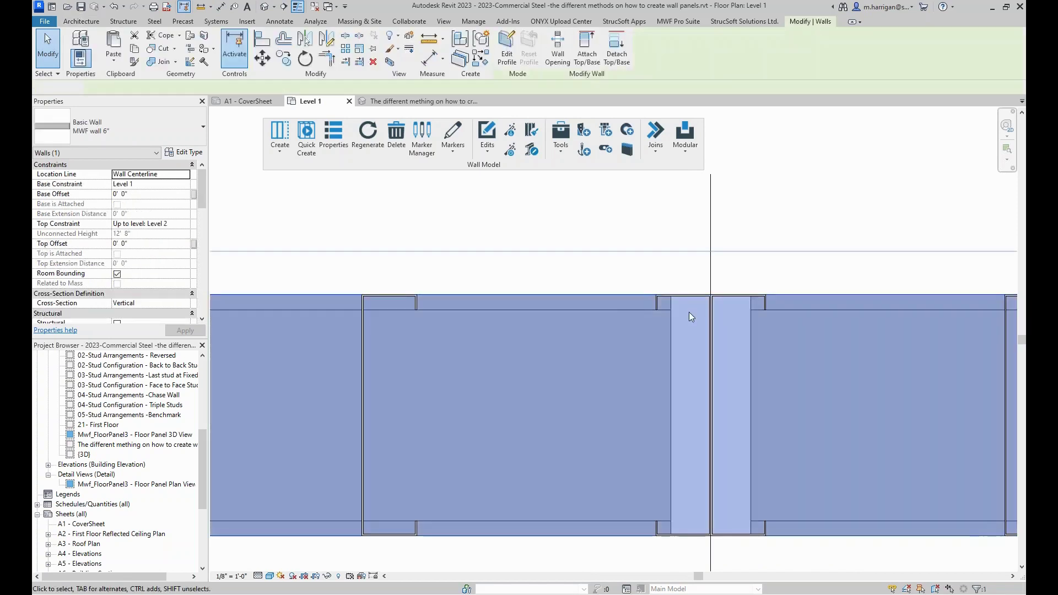
pyautogui.press('Escape')
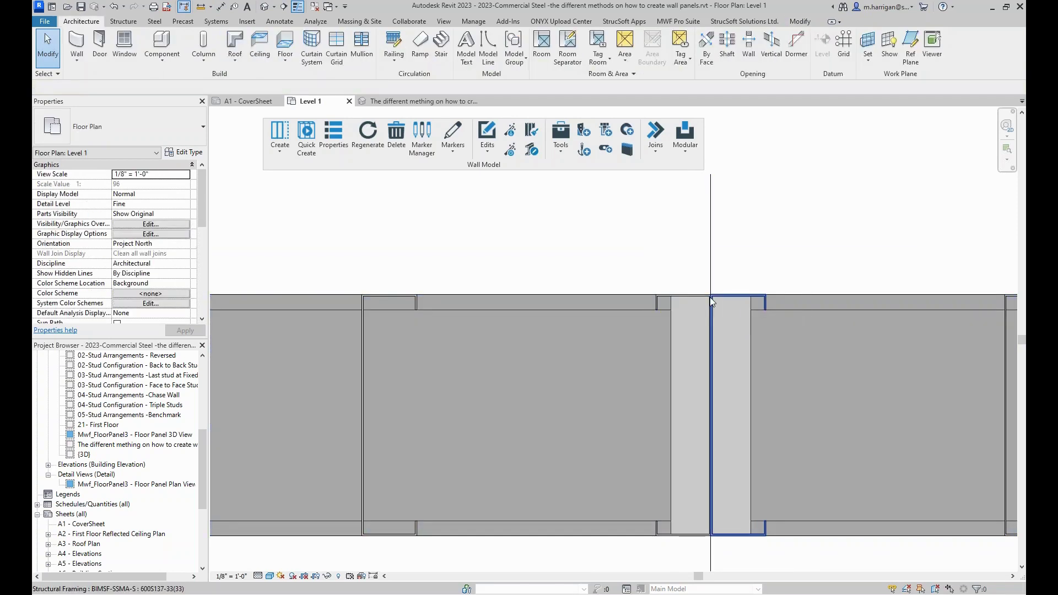
pyautogui.scroll(-4, 707, 306)
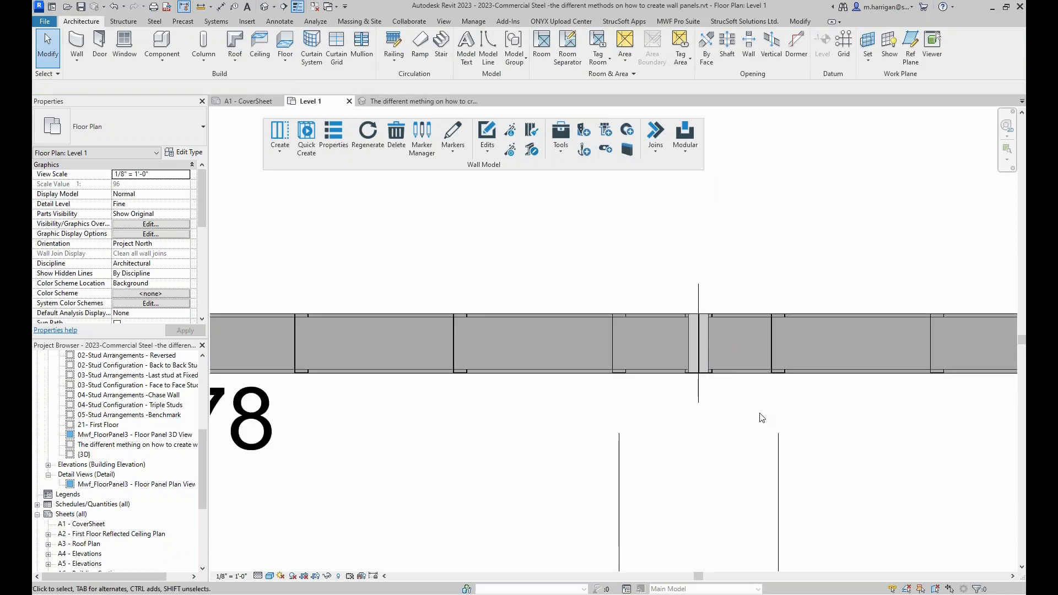
# Step: Open the default 3D view, clear the selection, and turn off the view's section box
pyautogui.moveTo(800, 345); pyautogui.dragTo(799, 344)
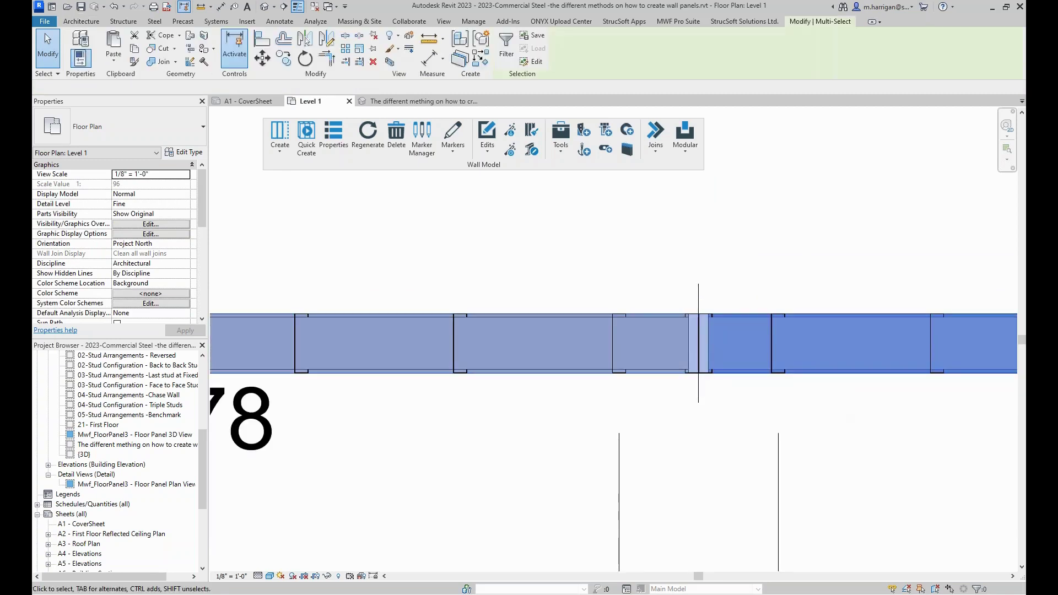
pyautogui.click(269, 11)
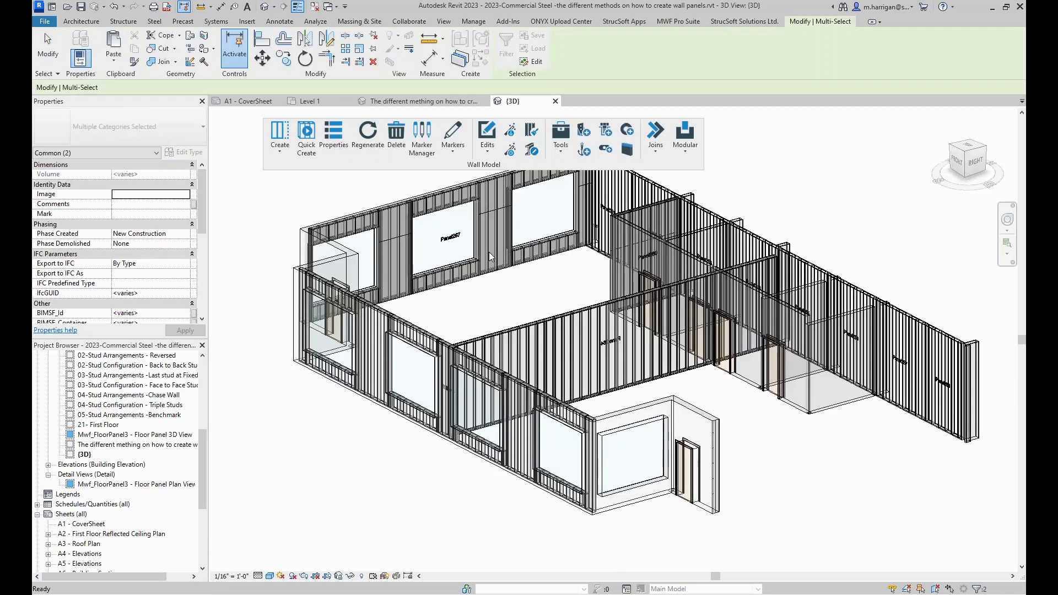
pyautogui.press('Escape')
pyautogui.scroll(-3, 518, 314)
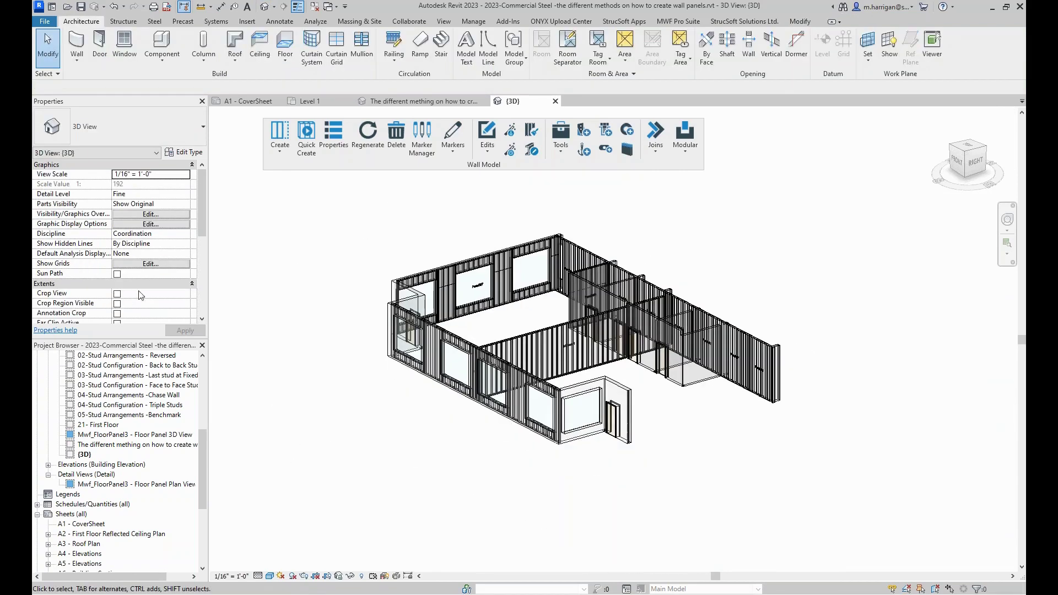
pyautogui.scroll(-2, 138, 295)
pyautogui.click(117, 304)
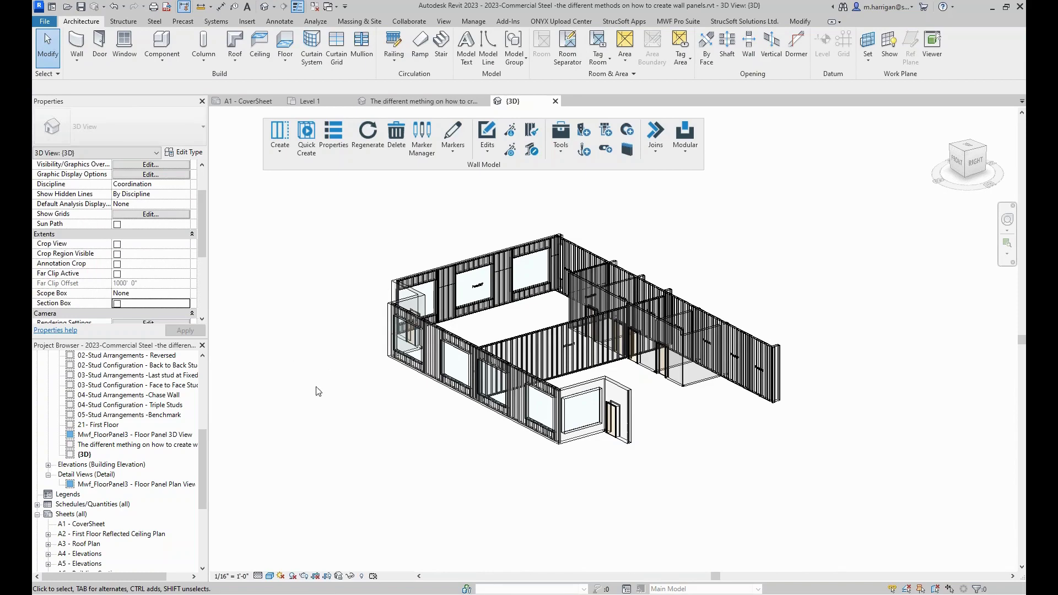
# Step: In the 3D view, inspect the top tracks on both sides of the panel joint beside Panel268 by selecting each one
pyautogui.moveTo(316, 385); pyautogui.dragTo(417, 485, button='middle')
pyautogui.scroll(3, 395, 254)
pyautogui.scroll(2, 396, 254)
pyautogui.scroll(4, 401, 290)
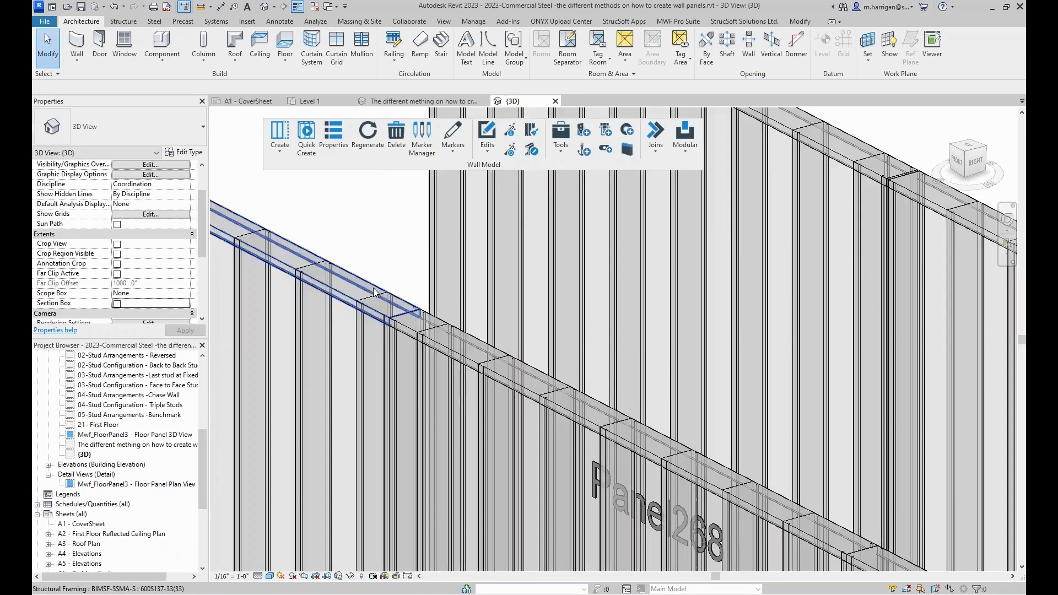
pyautogui.scroll(2, 401, 289)
pyautogui.click(438, 308)
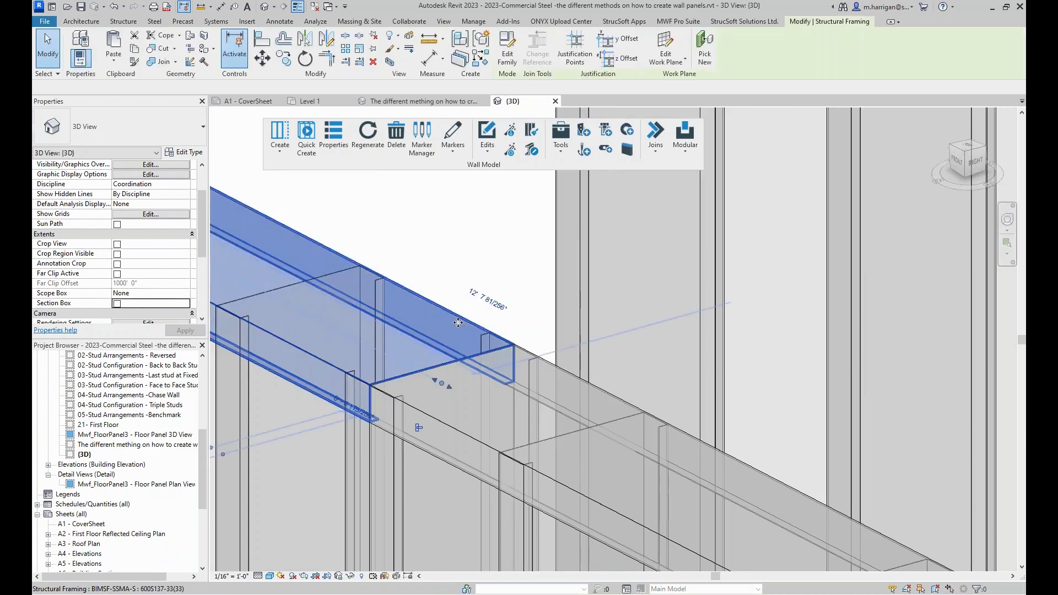
pyautogui.click(376, 419)
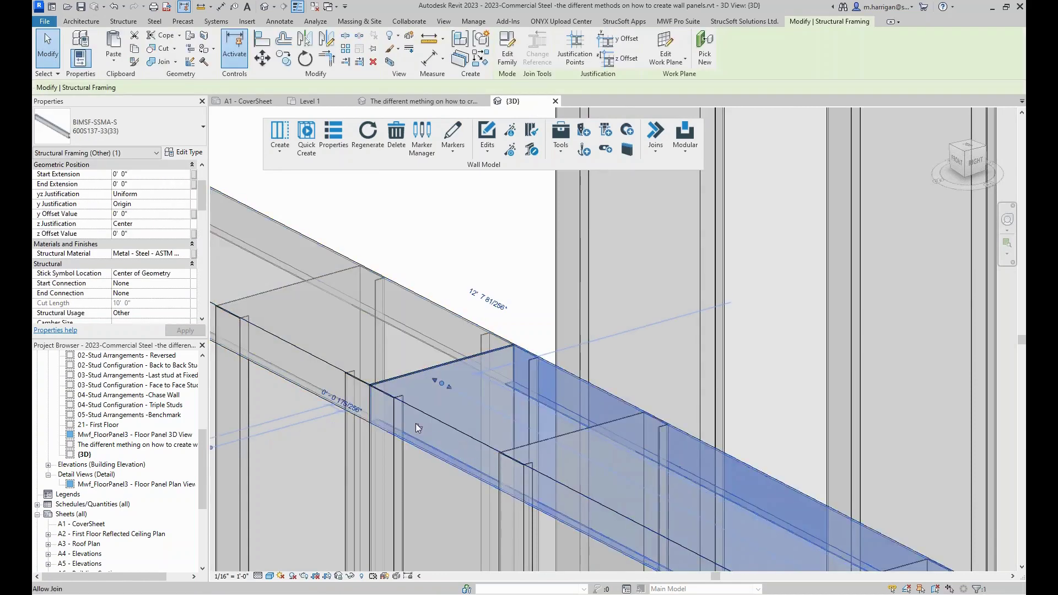
# Step: Inspect the end stud at the panel joint beside Panel268 by selecting it, and leave everything deselected
pyautogui.scroll(1, 376, 419)
pyautogui.scroll(1, 388, 391)
pyautogui.scroll(1, 345, 367)
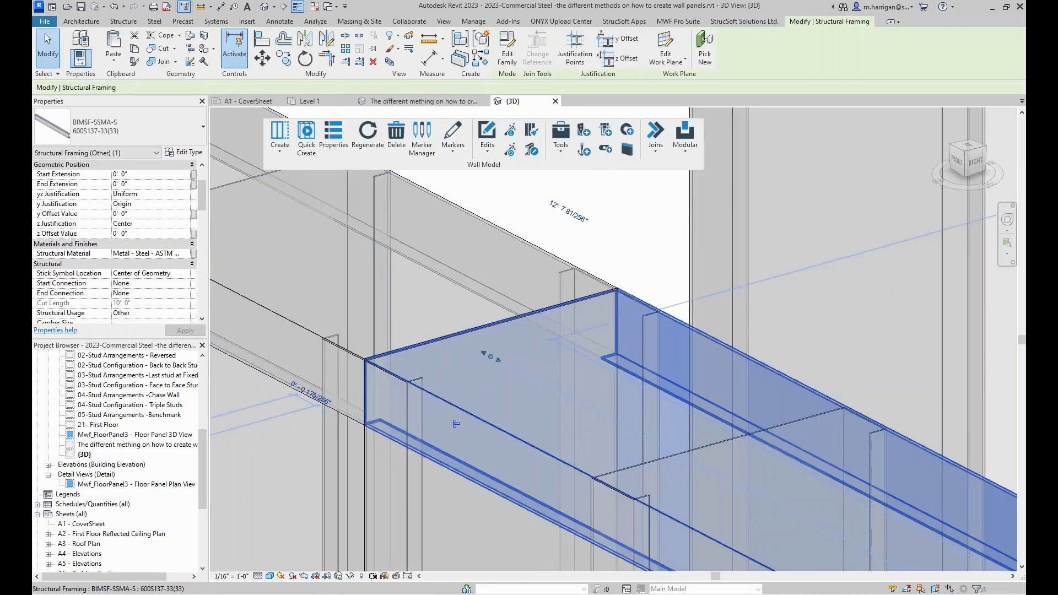
pyautogui.scroll(1, 378, 452)
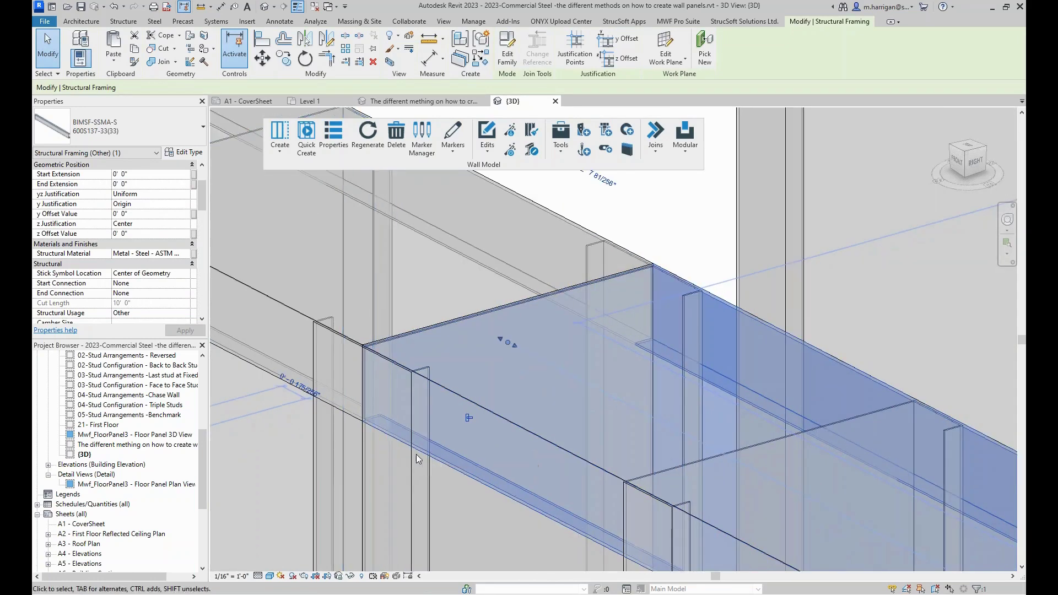
pyautogui.click(415, 479)
pyautogui.click(339, 442)
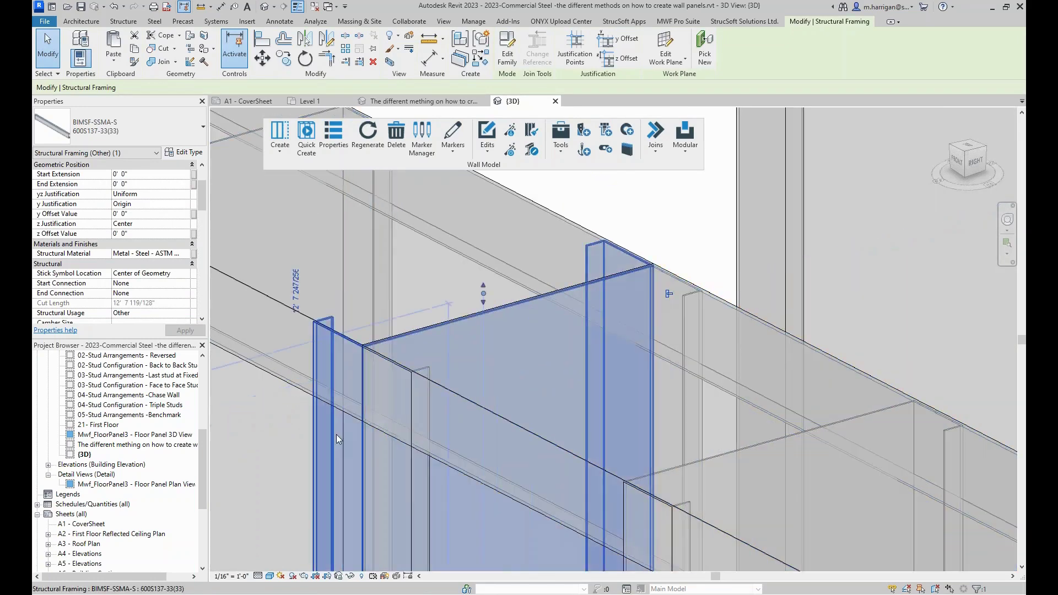
pyautogui.scroll(-3, 340, 431)
pyautogui.scroll(-4, 363, 301)
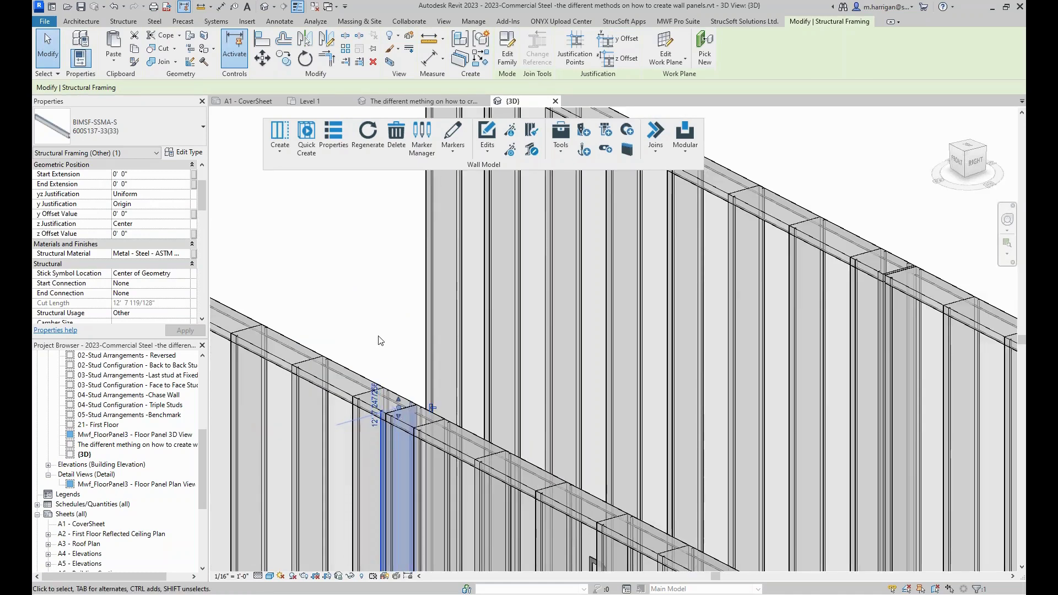
pyautogui.click(359, 298)
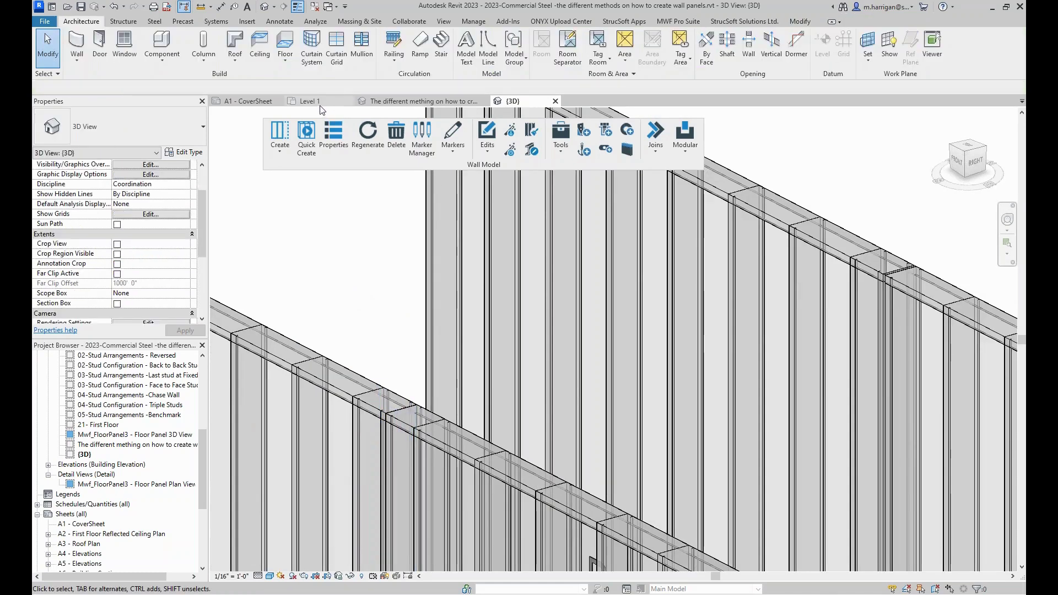
# Step: Return to the Level 1 floor plan and examine the stud dimension across the Panel278 and Panel279 joint
pyautogui.click(318, 102)
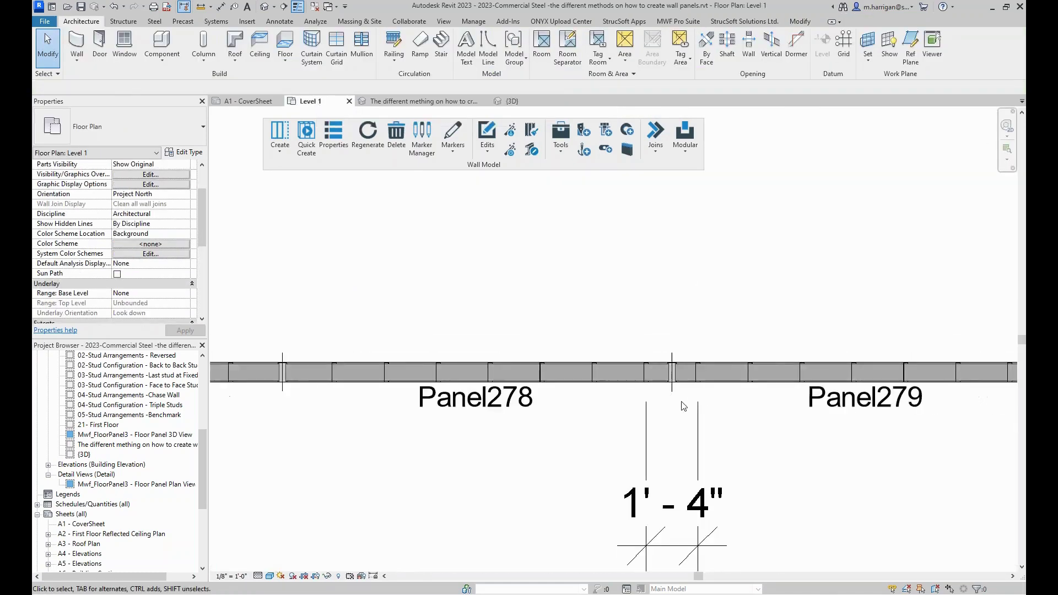
pyautogui.moveTo(787, 458); pyautogui.dragTo(719, 431, button='middle')
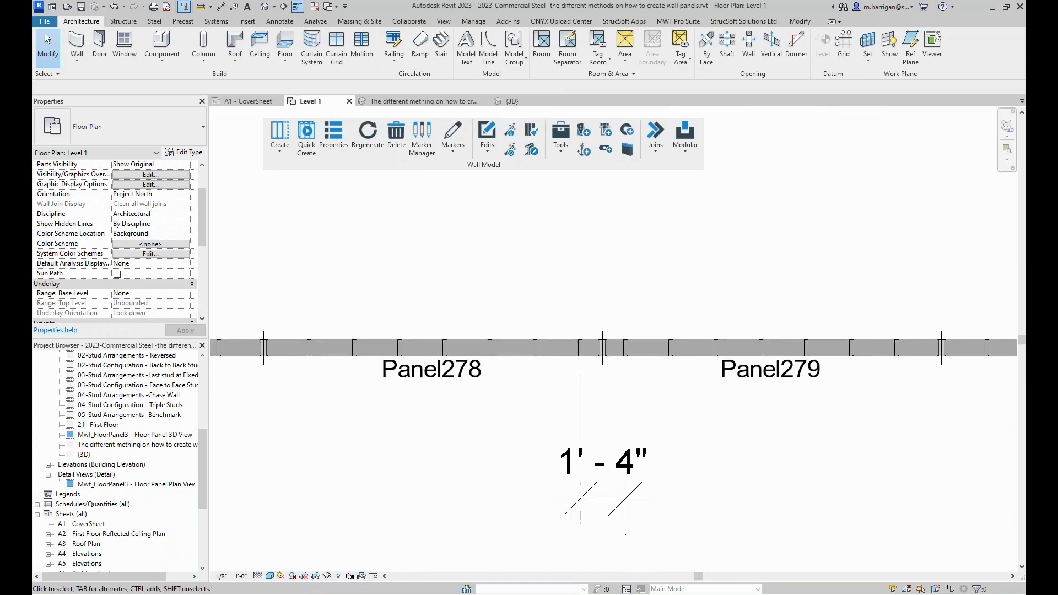
pyautogui.scroll(1, 592, 378)
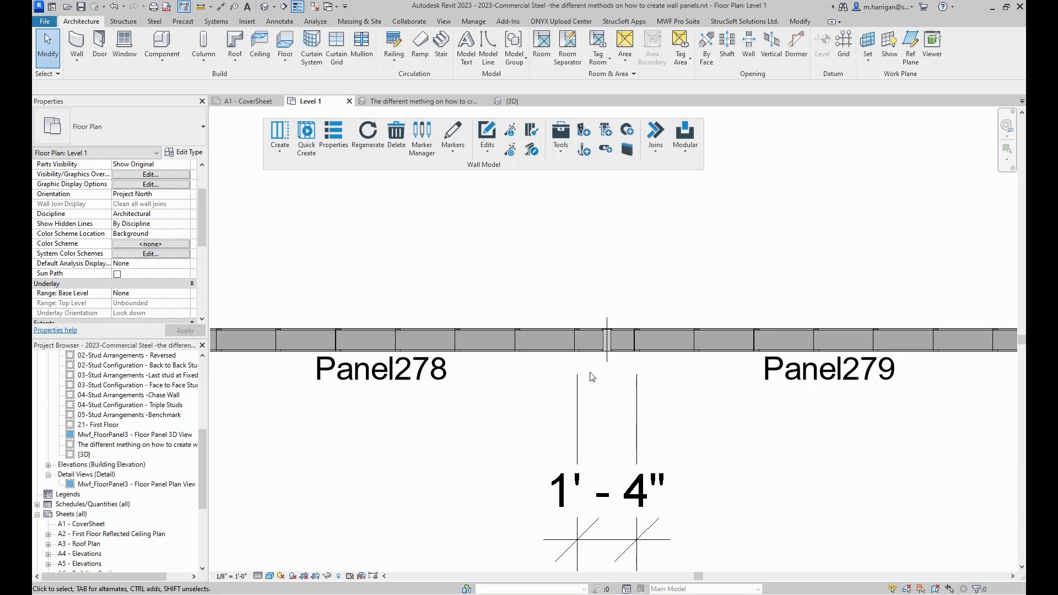
# Step: Review both complete rows of split wall panels in the plan, and open the A1 - CoverSheet sheet
pyautogui.scroll(-6, 788, 332)
pyautogui.moveTo(764, 375); pyautogui.dragTo(640, 363, button='middle')
pyautogui.scroll(2, 710, 357)
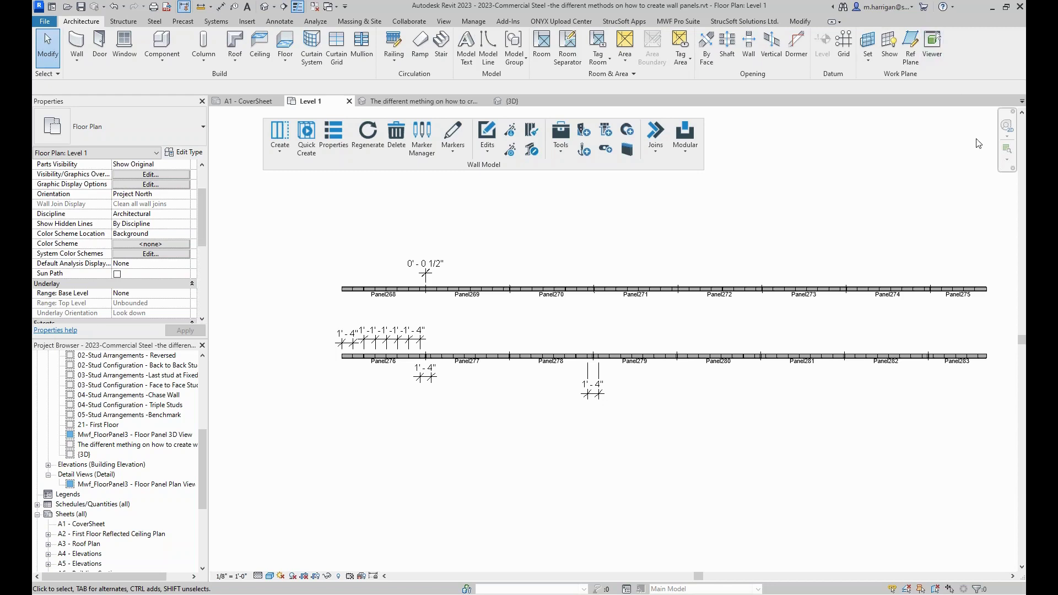
pyautogui.click(235, 102)
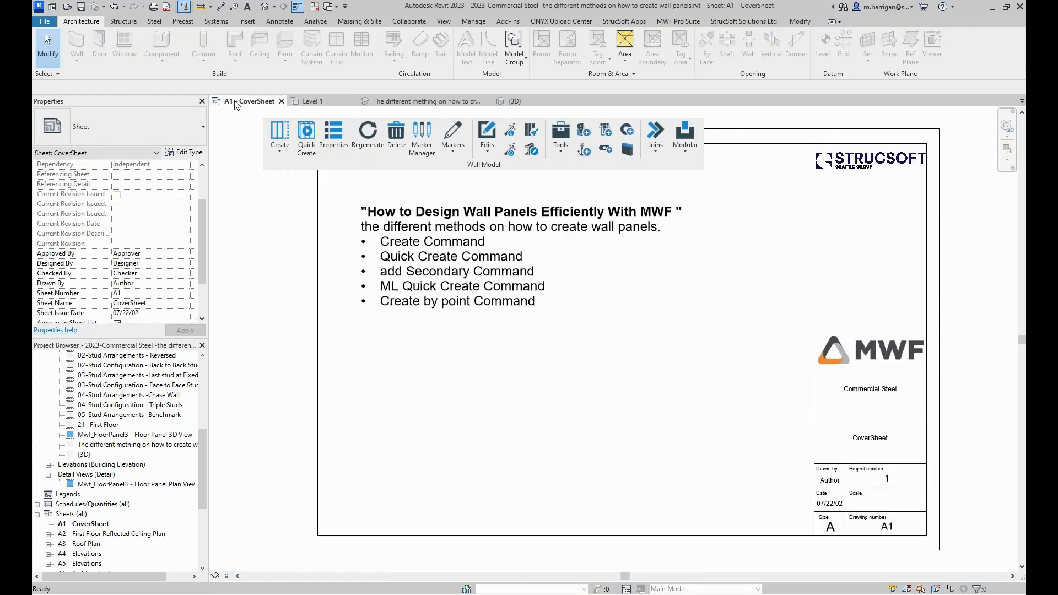